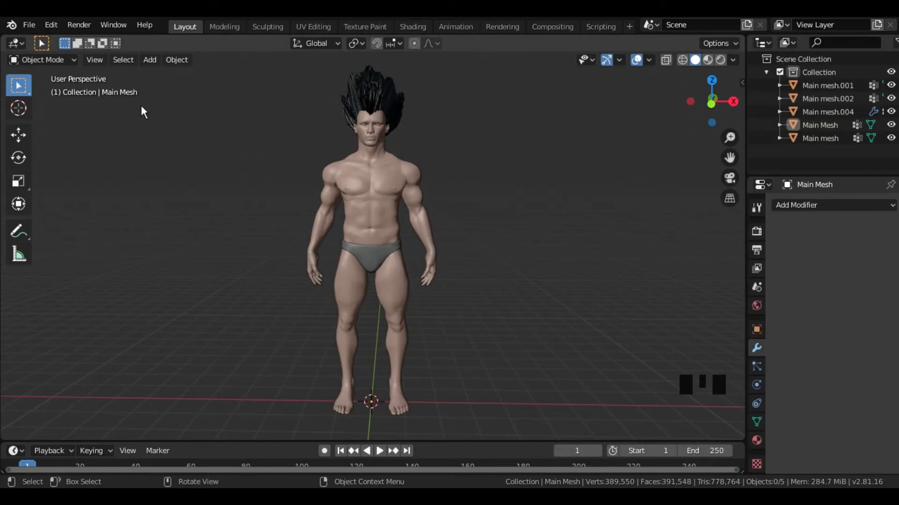
# - Add a plane mesh and raise it along the Z axis from the feet to the character's chest height
pyautogui.hotkey('shift', 'a')
pyautogui.moveTo(319, 215)
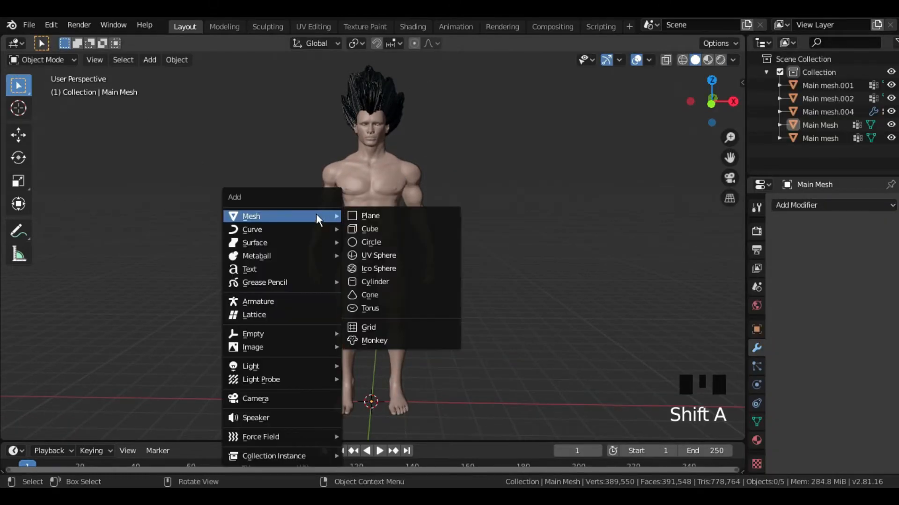
pyautogui.click(373, 215)
pyautogui.moveTo(405, 318); pyautogui.dragTo(41, 209, button='middle')
pyautogui.click(19, 135)
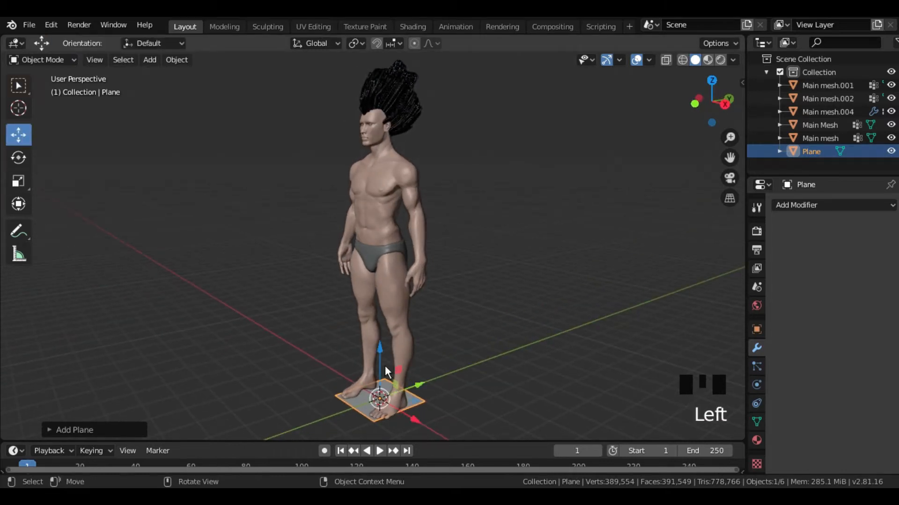
pyautogui.moveTo(380, 359); pyautogui.dragTo(379, 154)
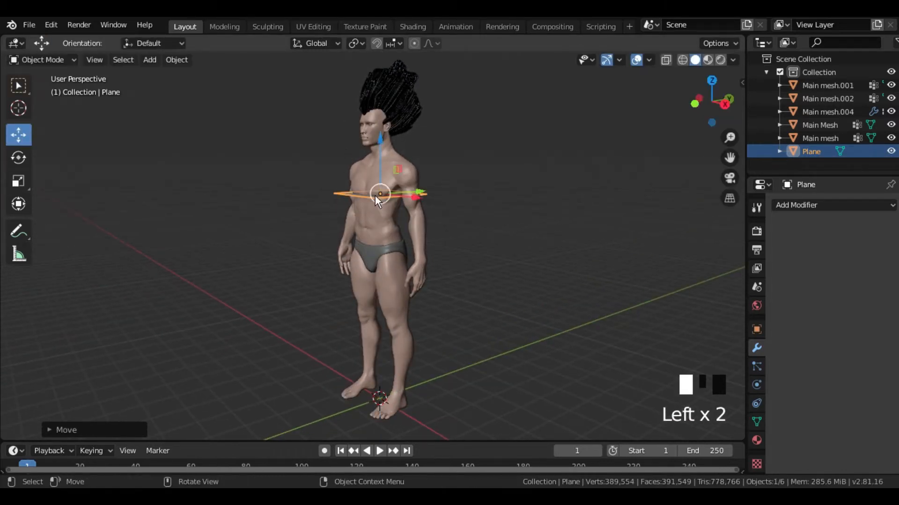
# - Tilt the plane about the X axis to follow the chest's slope and move it just in front of the chest
pyautogui.moveTo(434, 253); pyautogui.dragTo(378, 246, button='middle')
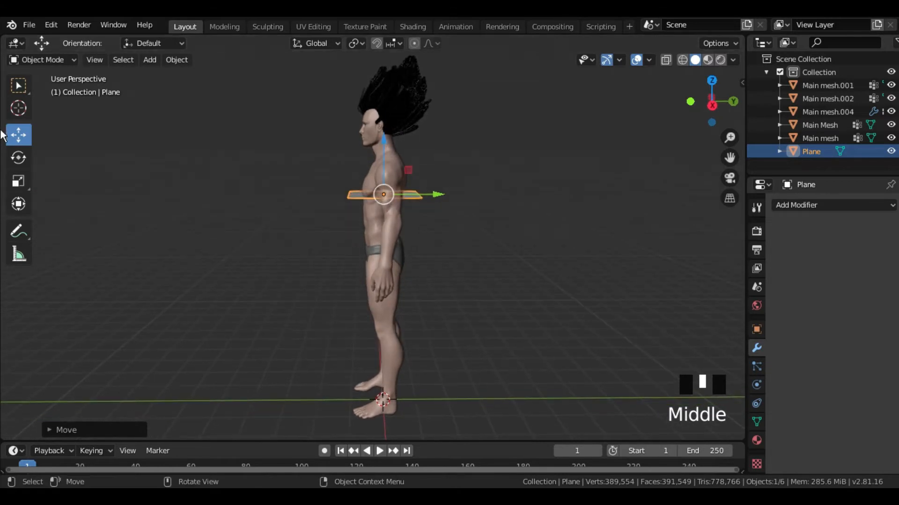
pyautogui.click(19, 157)
pyautogui.moveTo(358, 154); pyautogui.dragTo(292, 192)
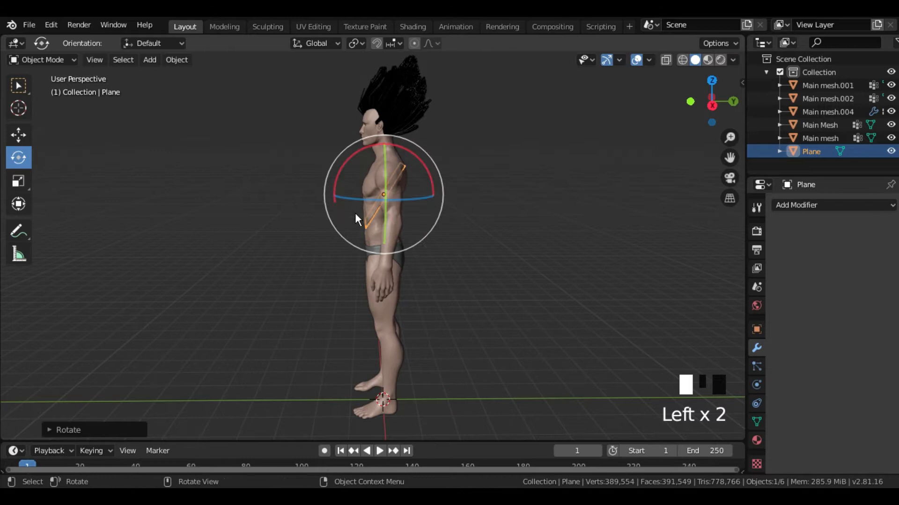
pyautogui.middleClick(439, 223)
pyautogui.press('g')
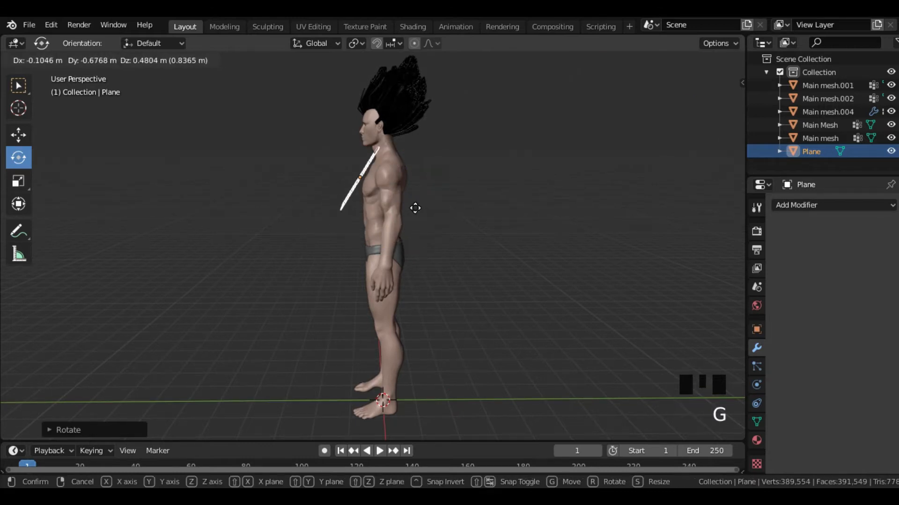
pyautogui.click(414, 212)
# - Scale the plane down to a small square and reposition it over the upper chest
pyautogui.moveTo(412, 216); pyautogui.dragTo(555, 218, button='middle')
pyautogui.press('s')
pyautogui.click(424, 198)
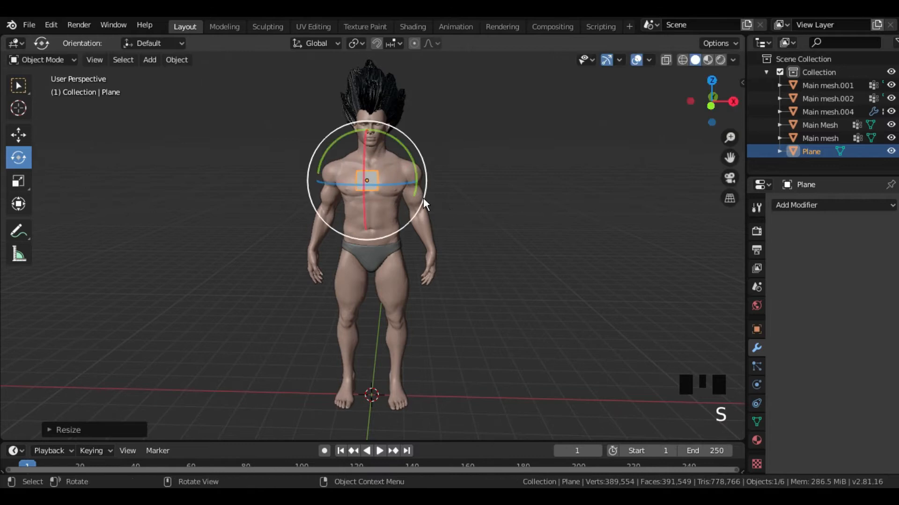
pyautogui.scroll(5, 429, 165)
pyautogui.keyDown('shift'); pyautogui.moveTo(429, 167); pyautogui.dragTo(435, 300, button='middle'); pyautogui.keyUp('shift')
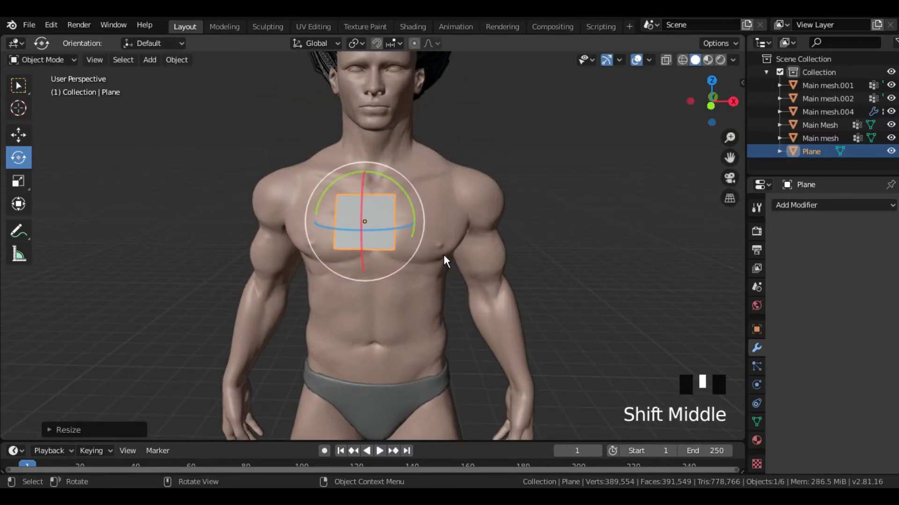
pyautogui.press('g')
pyautogui.click(483, 249)
# - Shrink the plane further and place it just beside the chest's centreline, on the character's left side
pyautogui.moveTo(483, 249)
pyautogui.mouseDown(button='middle')
pyautogui.moveTo(305, 258)
pyautogui.moveTo(339, 245)
pyautogui.moveTo(482, 257)
pyautogui.mouseUp(button='middle')
pyautogui.press('g')
pyautogui.click(335, 243)
pyautogui.press('s')
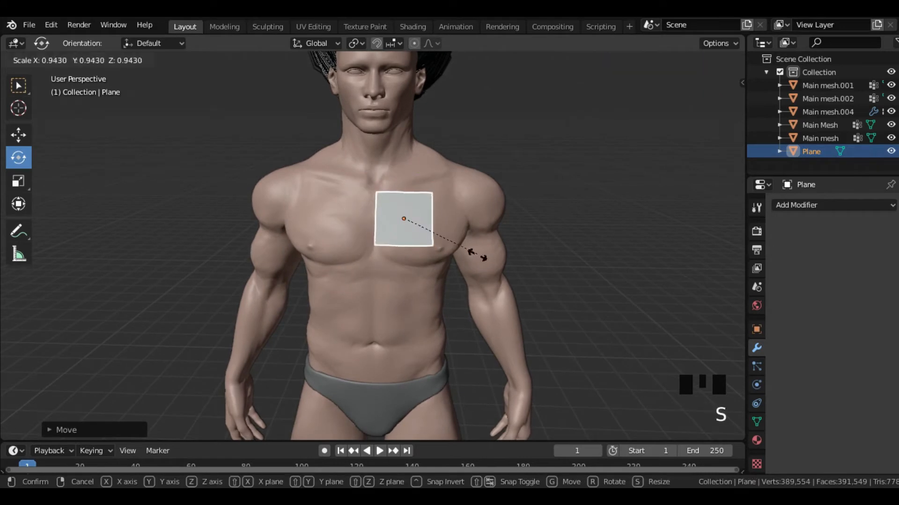
pyautogui.click(431, 238)
pyautogui.press('g')
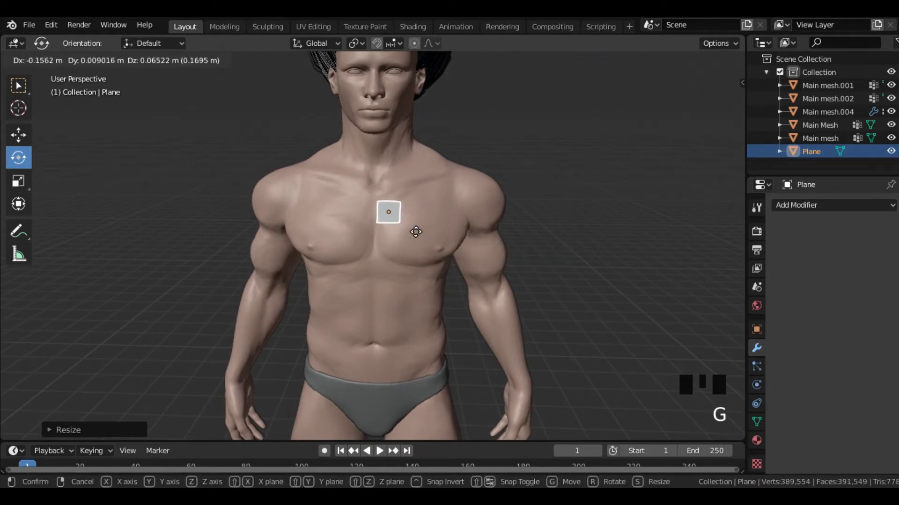
pyautogui.click(416, 230)
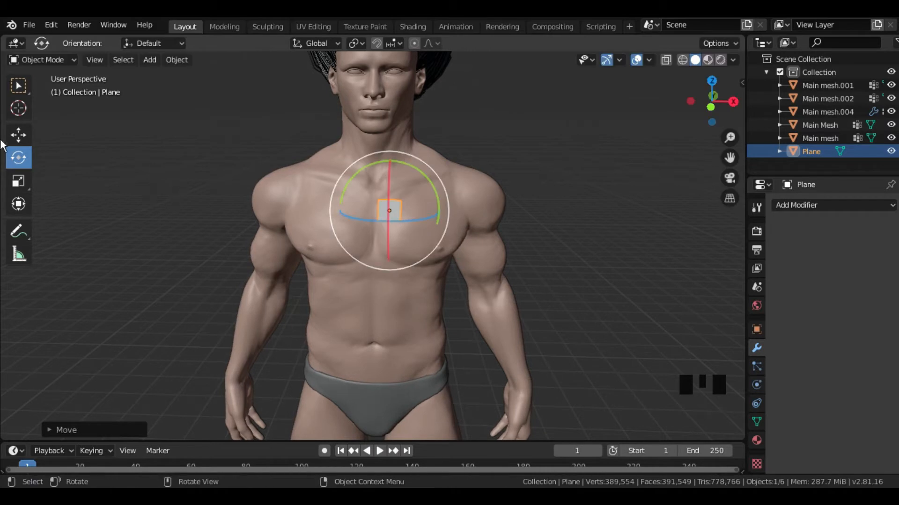
# - Activate the Move tool and turn on snapping with Face as the snap target
pyautogui.click(20, 135)
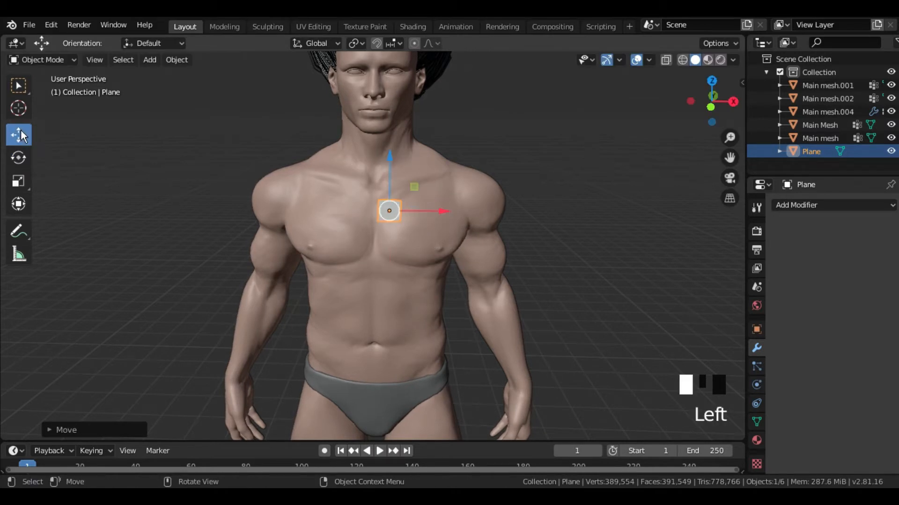
pyautogui.click(377, 43)
pyautogui.click(392, 43)
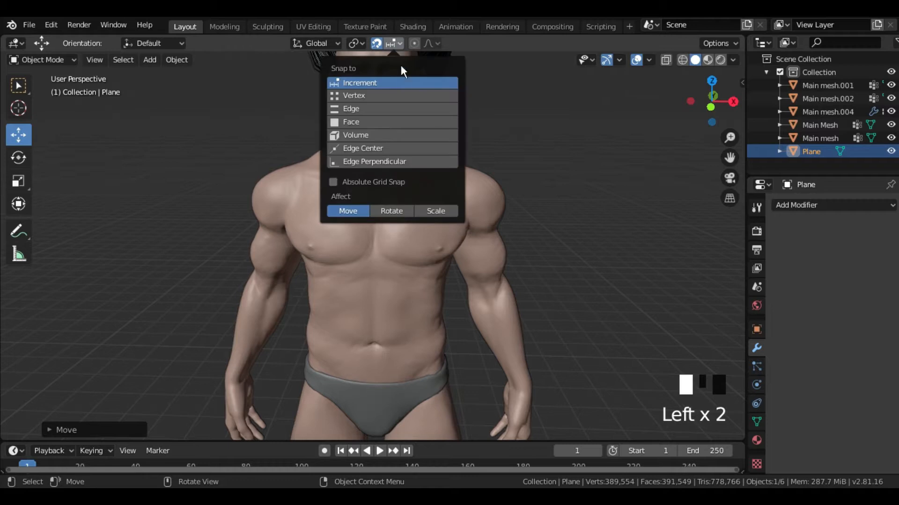
pyautogui.click(373, 123)
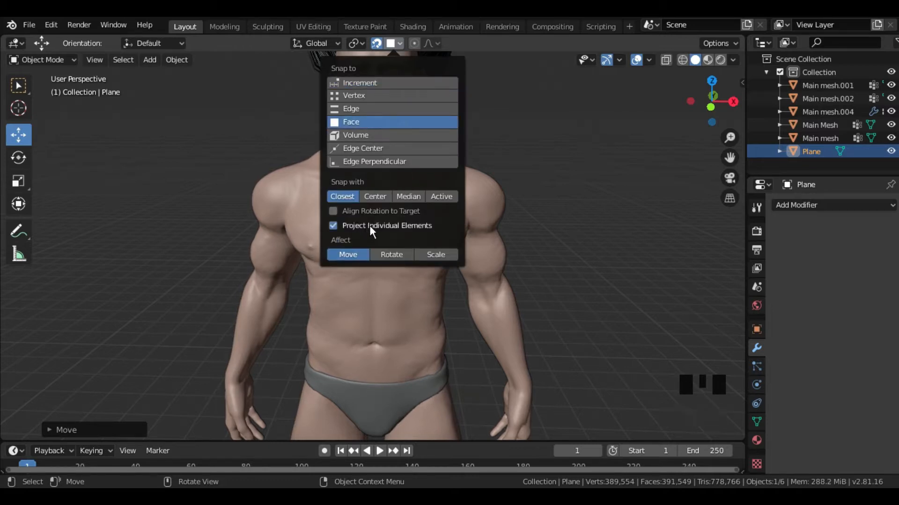
# - Add a Mirror modifier to the plane on the X axis, with Main Mesh as the mirror object and Clipping enabled
pyautogui.click(793, 207)
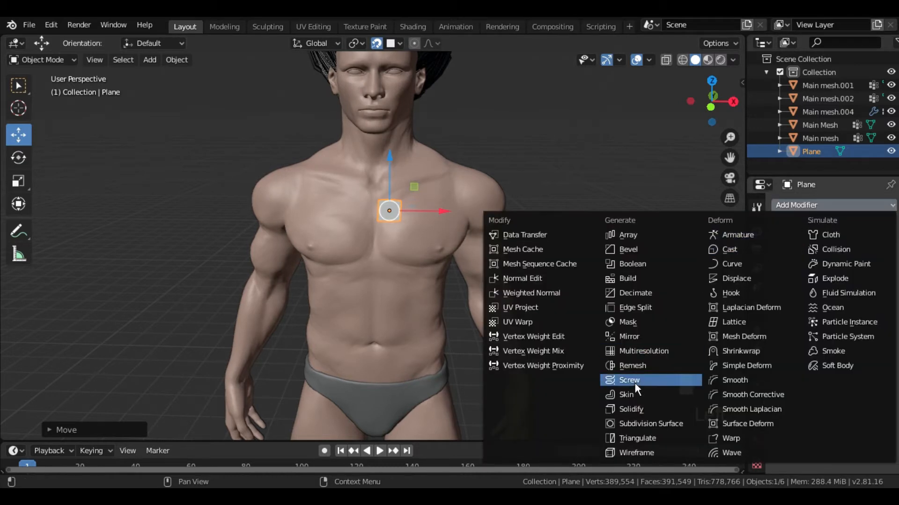
pyautogui.click(660, 337)
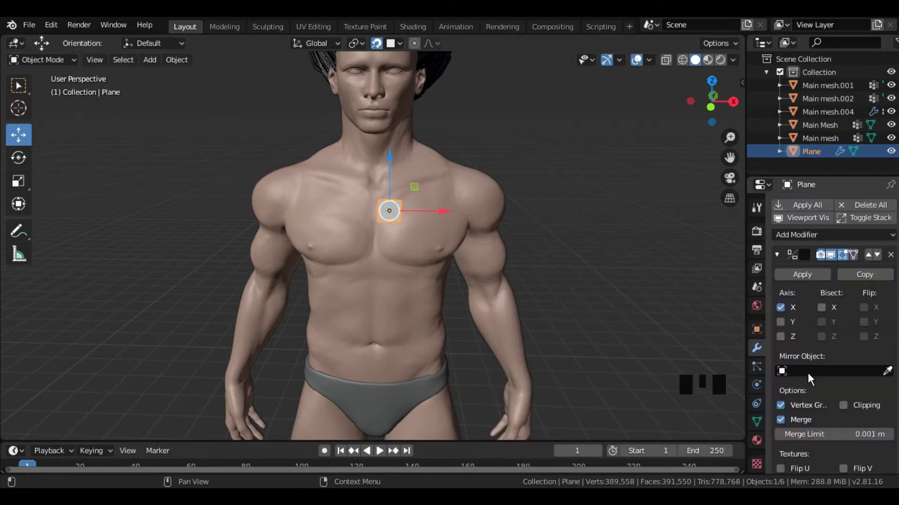
pyautogui.click(887, 372)
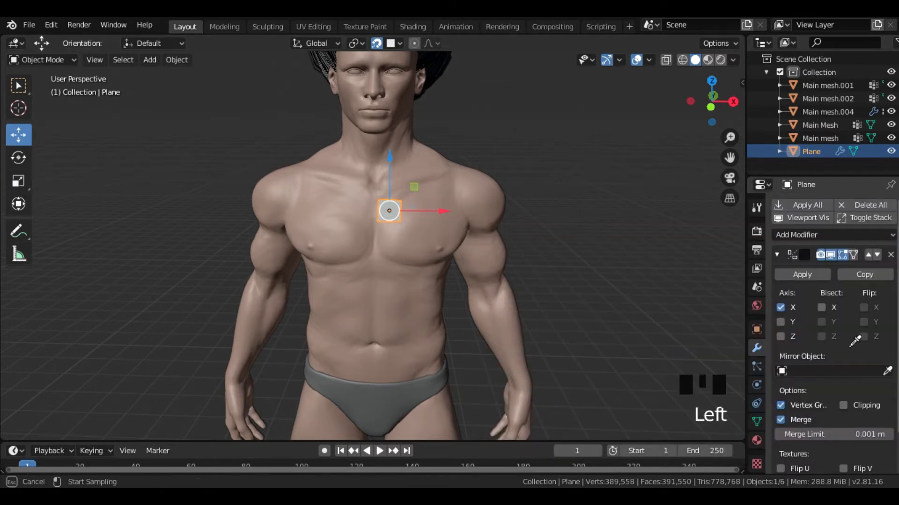
pyautogui.click(447, 203)
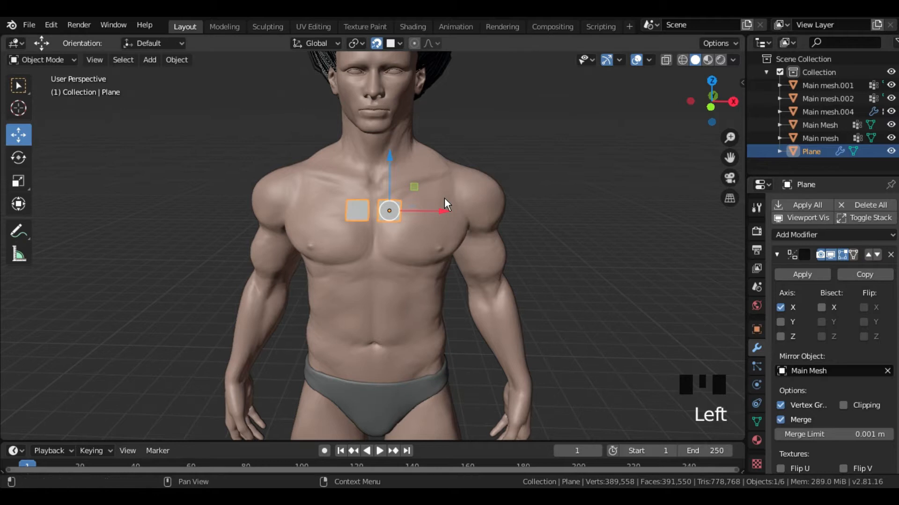
pyautogui.click(844, 405)
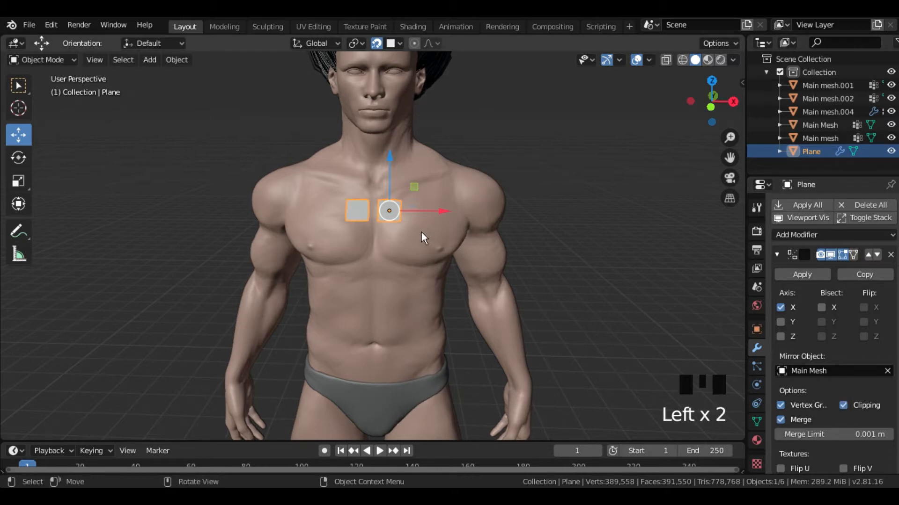
# - Move the plane toward the chest's centreline so it joins its mirrored half, and collapse the Mirror modifier
pyautogui.press('g')
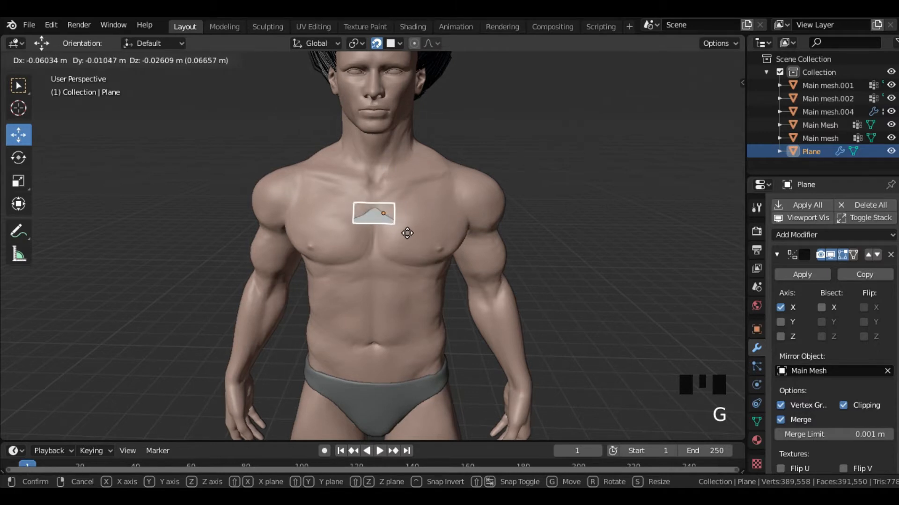
pyautogui.click(407, 233)
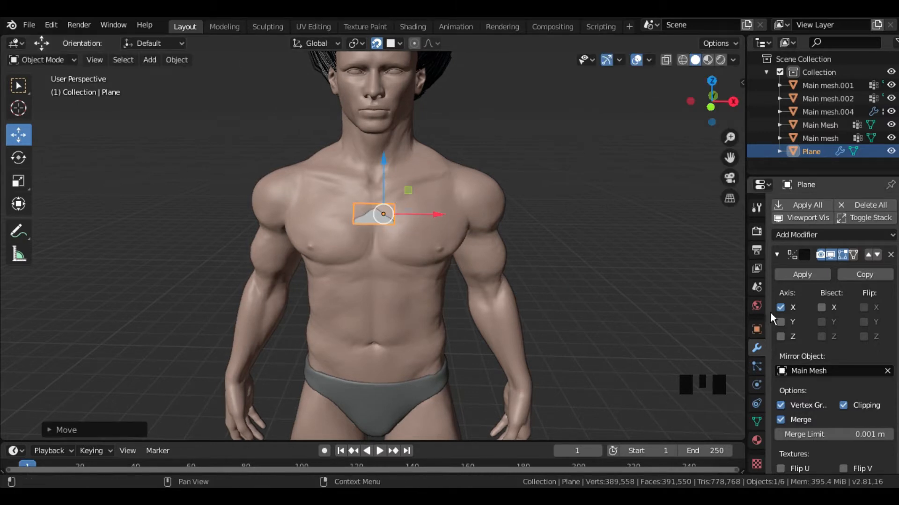
pyautogui.click(776, 255)
# - Add a Subdivision Surface modifier to the plane, set to Simple with 2 viewport subdivisions
pyautogui.click(790, 233)
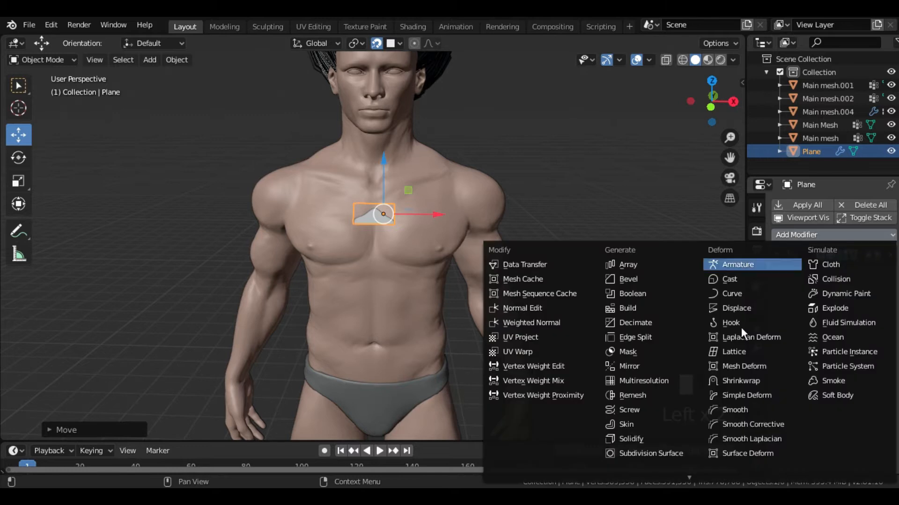
pyautogui.click(653, 453)
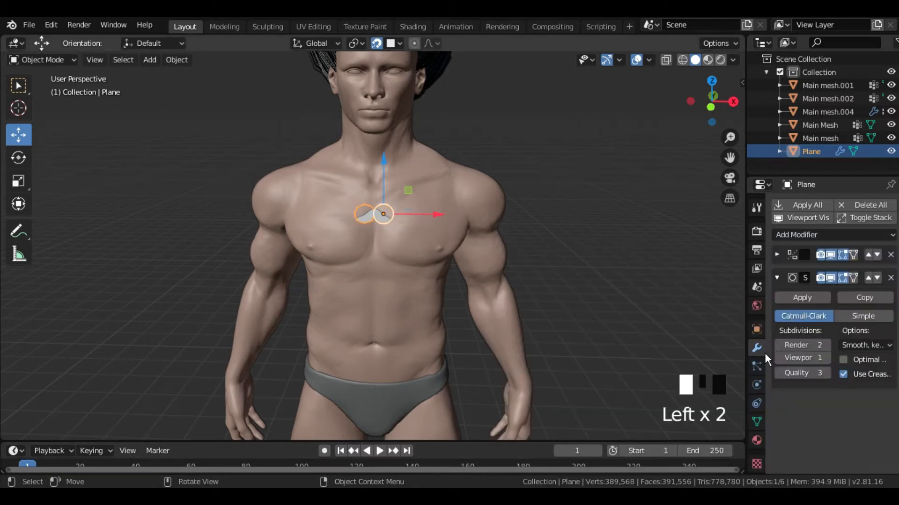
pyautogui.click(824, 360)
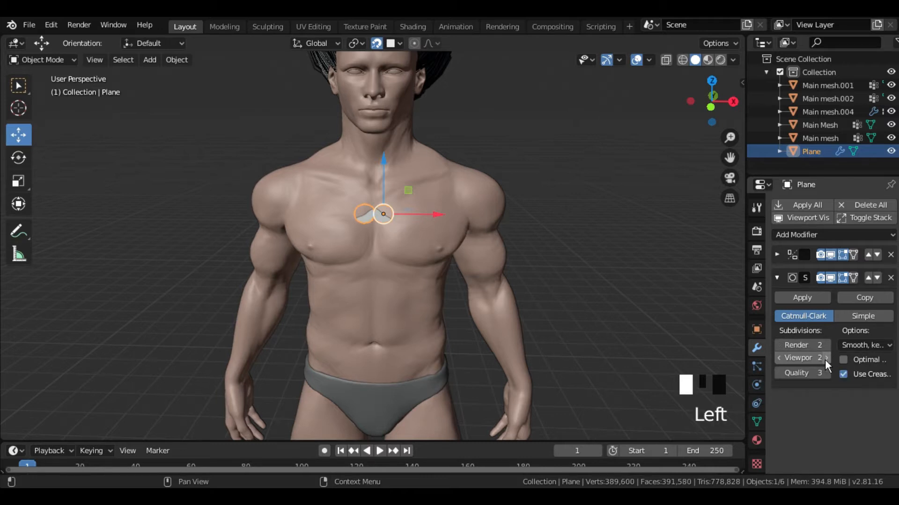
pyautogui.click(847, 315)
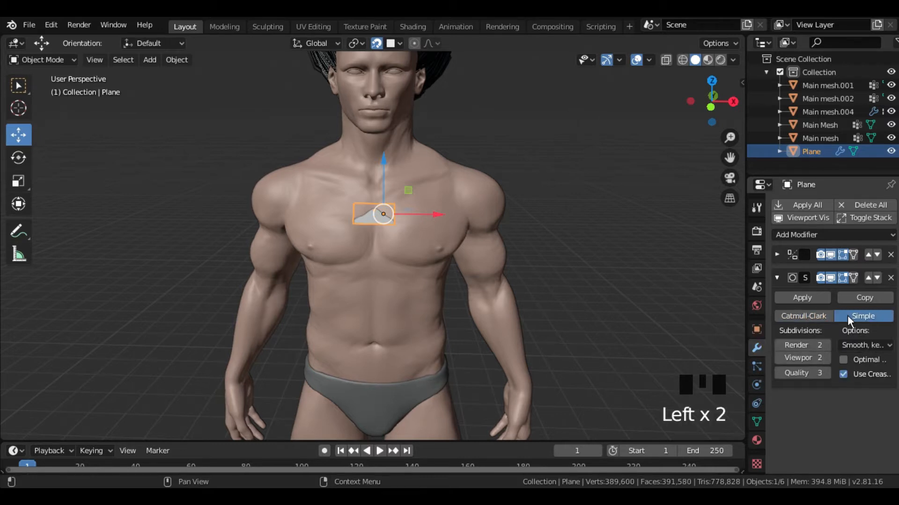
pyautogui.click(776, 278)
# - Move the plane slightly forward along the Y axis so it sits clear of the chest surface
pyautogui.moveTo(491, 259); pyautogui.dragTo(364, 225, button='middle')
pyautogui.keyDown('ctrl'); pyautogui.moveTo(381, 206); pyautogui.dragTo(377, 210); pyautogui.keyUp('ctrl')
pyautogui.moveTo(377, 210); pyautogui.dragTo(471, 240, button='middle')
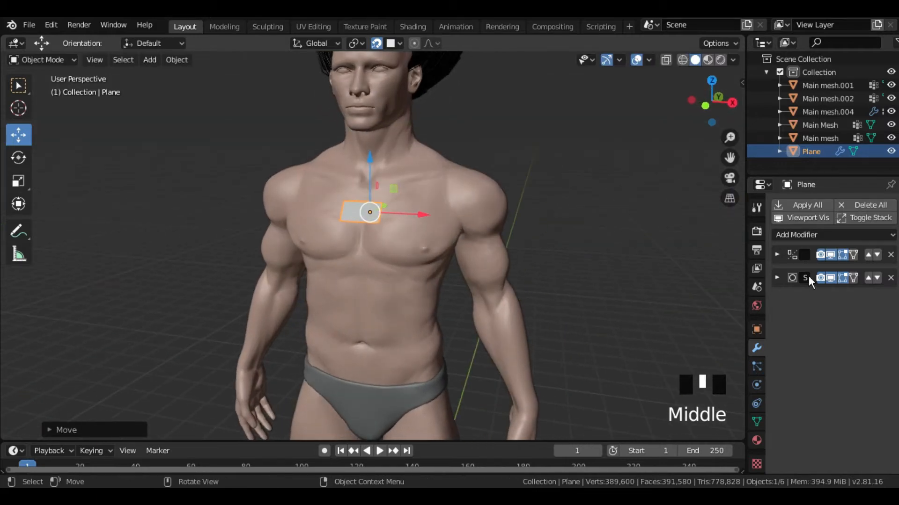
# - Add a Shrinkwrap modifier to the plane with the Main Mesh body as its target
pyautogui.click(789, 237)
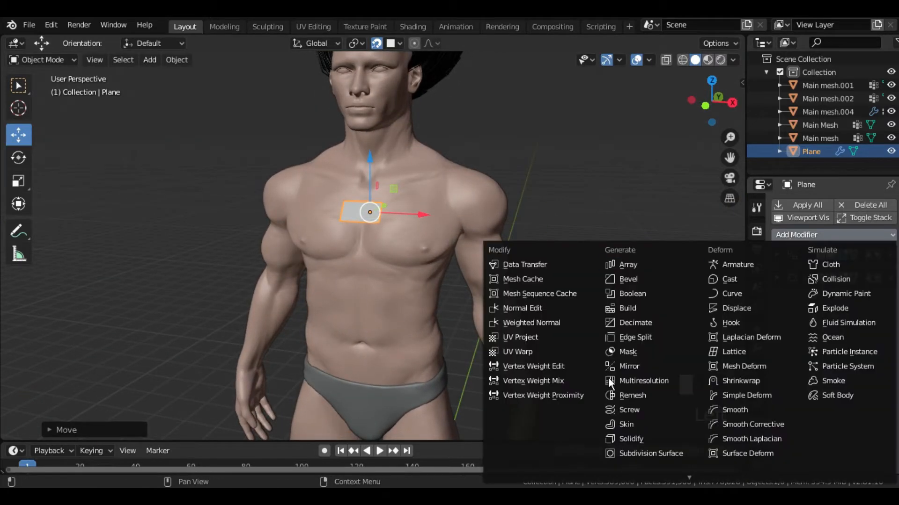
pyautogui.click(771, 378)
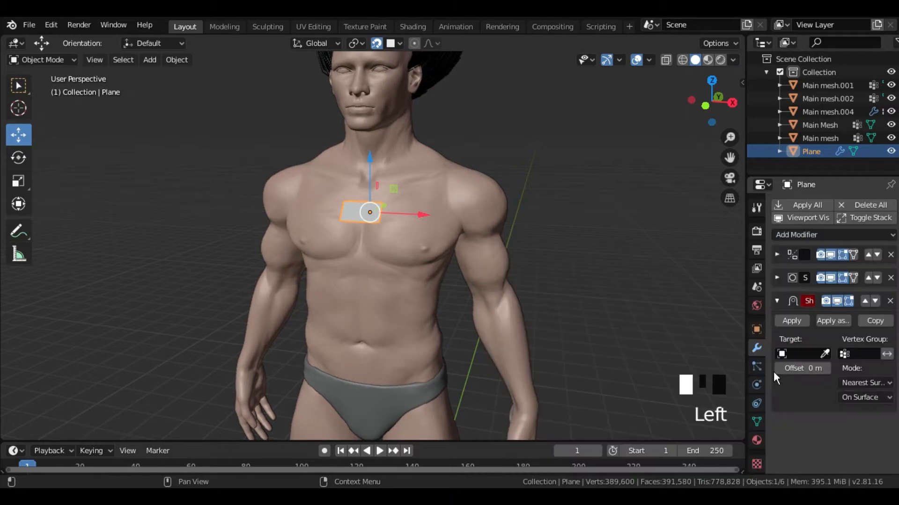
pyautogui.click(824, 355)
pyautogui.click(453, 193)
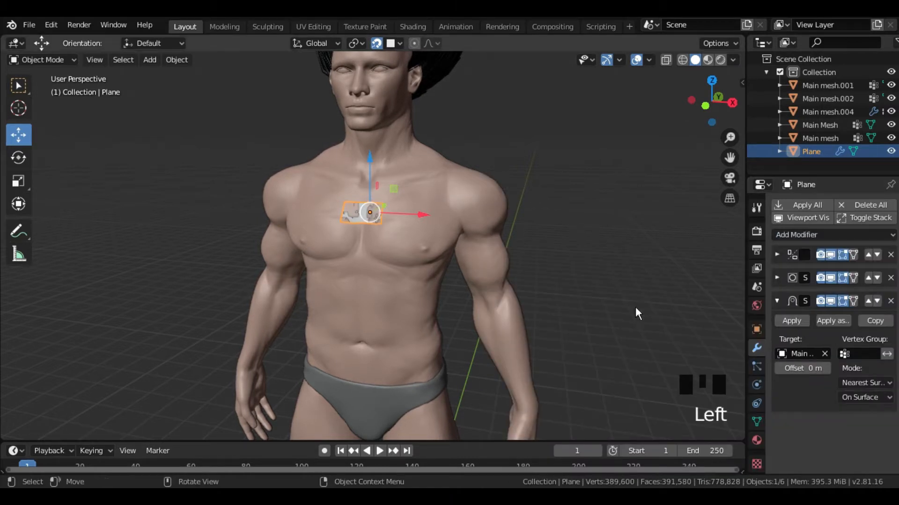
# - Set the Shrinkwrap offset to 0.03 m, check the gap to the chest from the side, and collapse the modifier
pyautogui.click(827, 367)
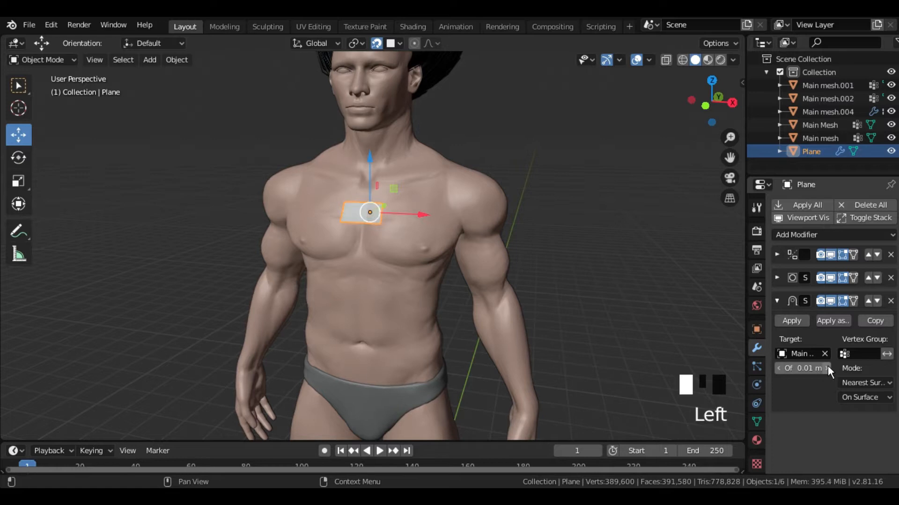
pyautogui.click(827, 368)
pyautogui.click(827, 368)
pyautogui.click(827, 368)
pyautogui.moveTo(381, 230); pyautogui.dragTo(338, 262, button='middle')
pyautogui.scroll(5, 316, 255)
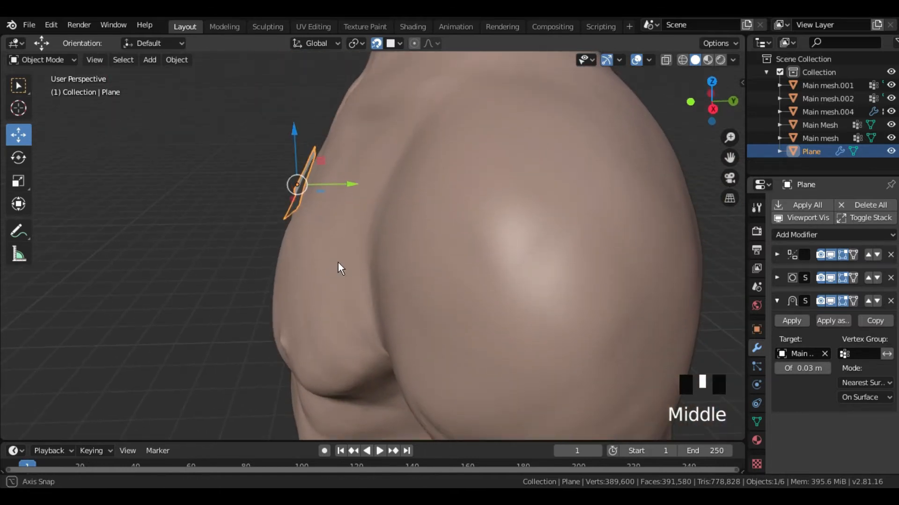
pyautogui.click(776, 368)
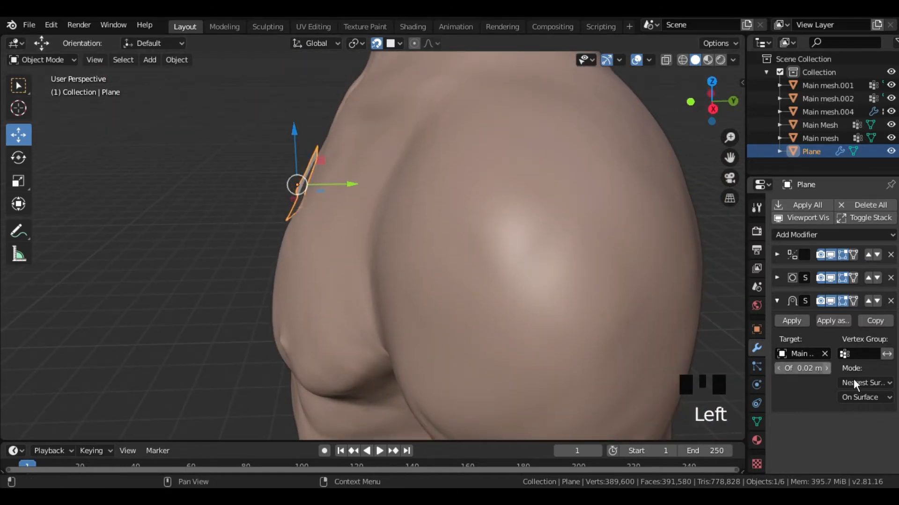
pyautogui.click(826, 368)
pyautogui.moveTo(490, 276); pyautogui.dragTo(603, 274, button='middle')
pyautogui.scroll(-5, 547, 263)
pyautogui.moveTo(547, 267)
pyautogui.mouseDown(button='middle')
pyautogui.moveTo(538, 260)
pyautogui.moveTo(548, 233)
pyautogui.moveTo(541, 250)
pyautogui.mouseUp(button='middle')
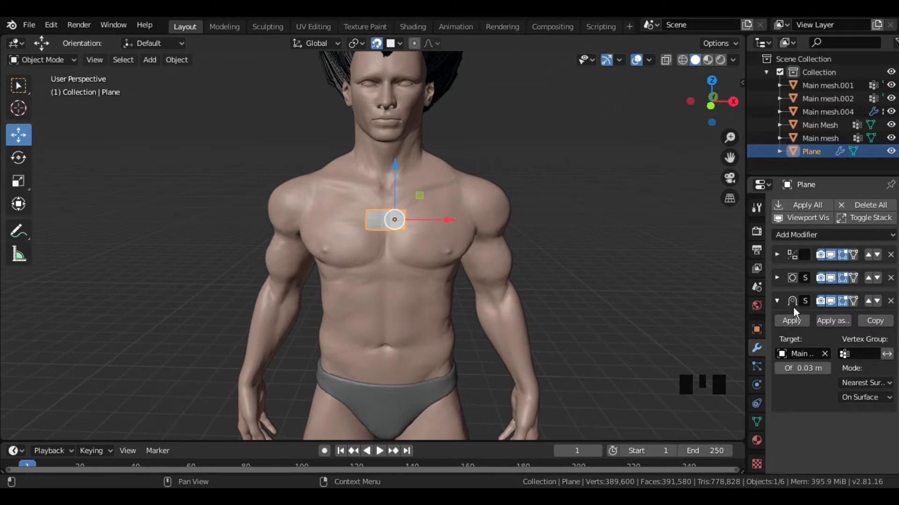
pyautogui.click(778, 301)
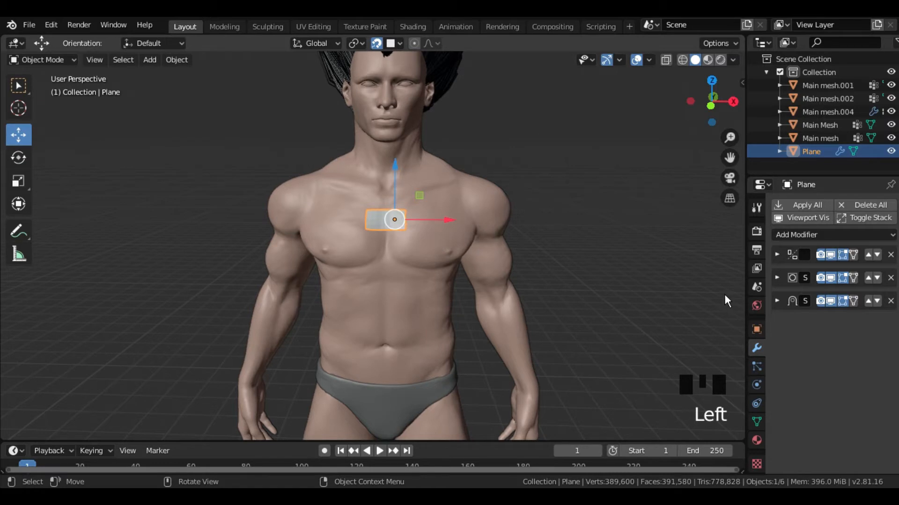
# - Make the edit cage follow the Shrinkwrap result and start editing the plane's mesh in edge selection mode
pyautogui.click(853, 303)
pyautogui.press('Tab')
pyautogui.scroll(4, 439, 254)
pyautogui.keyDown('shift'); pyautogui.moveTo(442, 226); pyautogui.dragTo(411, 281, button='middle'); pyautogui.keyUp('shift')
pyautogui.press('2')
# - Extrude the plane's outer edge twice across the upper chest, angling the new panels up toward the shoulder
pyautogui.doubleClick(409, 258)
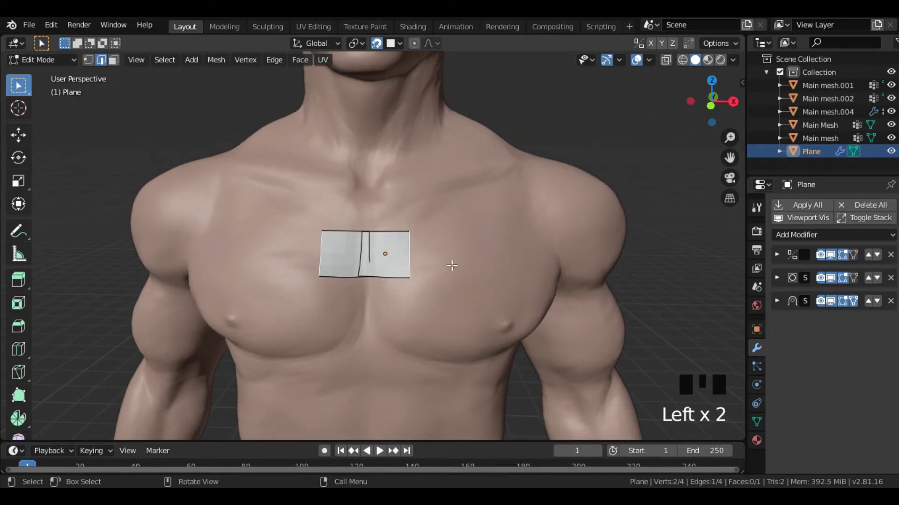
pyautogui.press('e')
pyautogui.click(495, 235)
pyautogui.moveTo(496, 234); pyautogui.dragTo(440, 272, button='middle')
pyautogui.click(24, 140)
pyautogui.keyDown('ctrl'); pyautogui.moveTo(435, 244); pyautogui.dragTo(433, 253); pyautogui.keyUp('ctrl')
pyautogui.moveTo(433, 253); pyautogui.dragTo(506, 229, button='middle')
pyautogui.press('e')
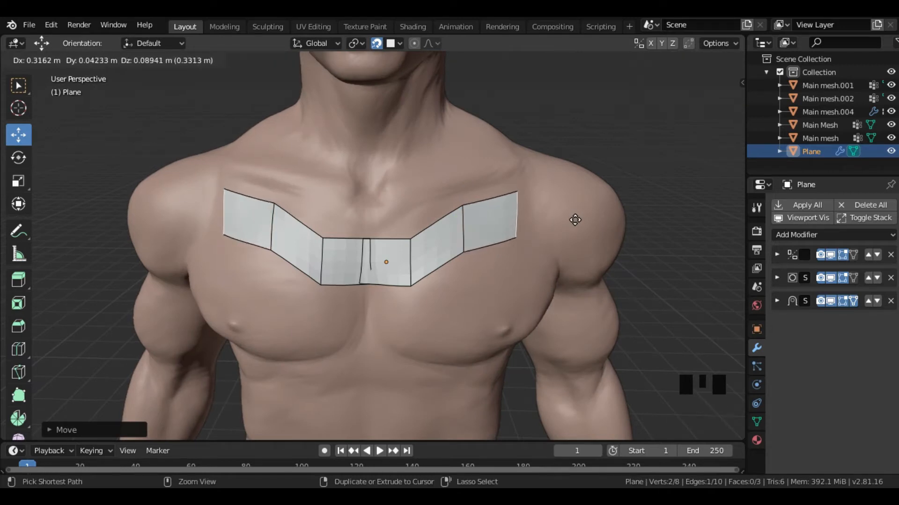
pyautogui.click(575, 220)
# - Reposition the vertical edges between the upper chest panels to even out the strip's shape
pyautogui.click(468, 223)
pyautogui.press('g')
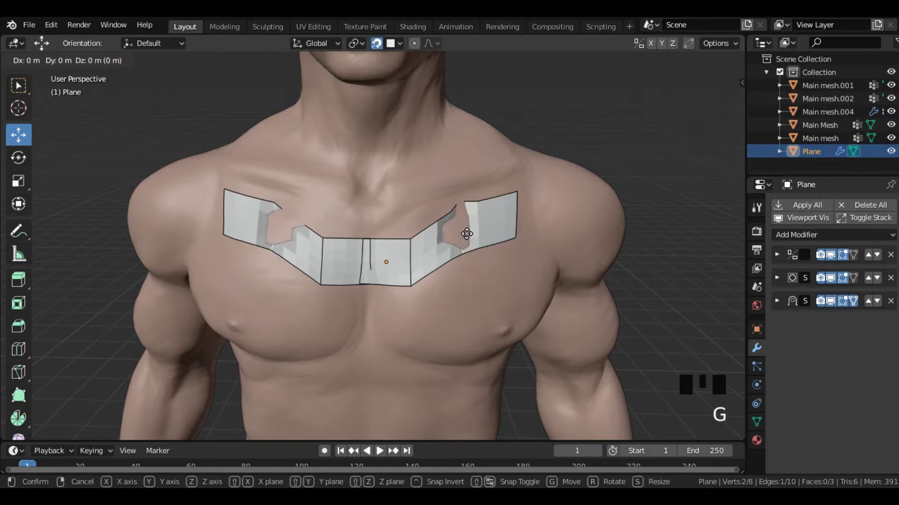
pyautogui.click(469, 238)
pyautogui.click(411, 255)
pyautogui.press('g')
pyautogui.click(425, 251)
pyautogui.click(367, 255)
pyautogui.press('g')
pyautogui.click(393, 255)
# - Extrude the lower edge of the central panel down the sternum twice and adjust the new bottom edge's position
pyautogui.moveTo(392, 255); pyautogui.dragTo(439, 225, button='middle')
pyautogui.click(444, 261)
pyautogui.click(378, 266)
pyautogui.keyDown('shift'); pyautogui.moveTo(439, 225); pyautogui.dragTo(399, 248, button='middle'); pyautogui.keyUp('shift')
pyautogui.press('e')
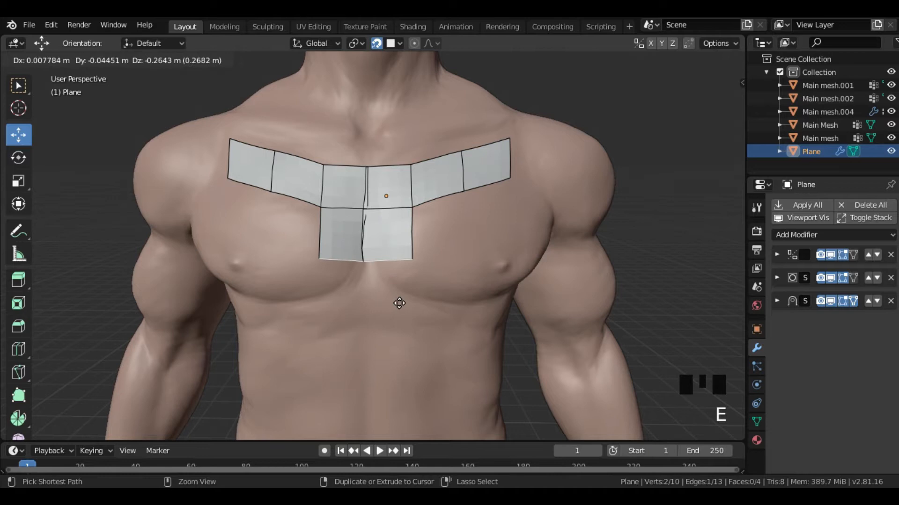
pyautogui.click(396, 307)
pyautogui.press('e')
pyautogui.moveTo(399, 381); pyautogui.dragTo(384, 279, button='middle')
pyautogui.click(387, 325)
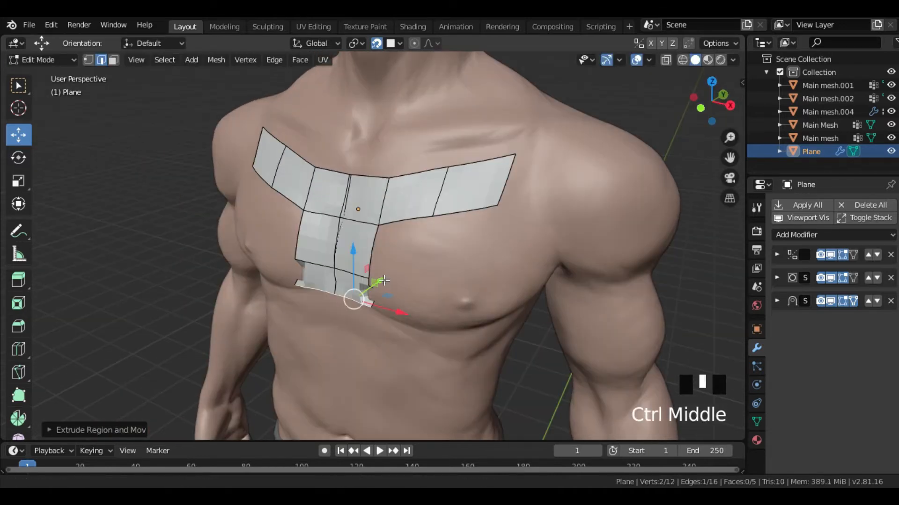
pyautogui.keyDown('ctrl'); pyautogui.moveTo(382, 280); pyautogui.dragTo(381, 281); pyautogui.keyUp('ctrl')
pyautogui.moveTo(381, 281); pyautogui.dragTo(391, 275, button='middle')
# - Continue extruding the central strip's bottom edge down over the abdomen in four more segments
pyautogui.press('e')
pyautogui.click(392, 369)
pyautogui.keyDown('shift'); pyautogui.moveTo(391, 369); pyautogui.dragTo(405, 280, button='middle'); pyautogui.keyUp('shift')
pyautogui.scroll(-3, 421, 294)
pyautogui.press('e')
pyautogui.click(404, 329)
pyautogui.keyDown('shift'); pyautogui.moveTo(404, 329); pyautogui.dragTo(422, 260, button='middle'); pyautogui.keyUp('shift')
pyautogui.press('e')
pyautogui.click(409, 329)
pyautogui.press('e')
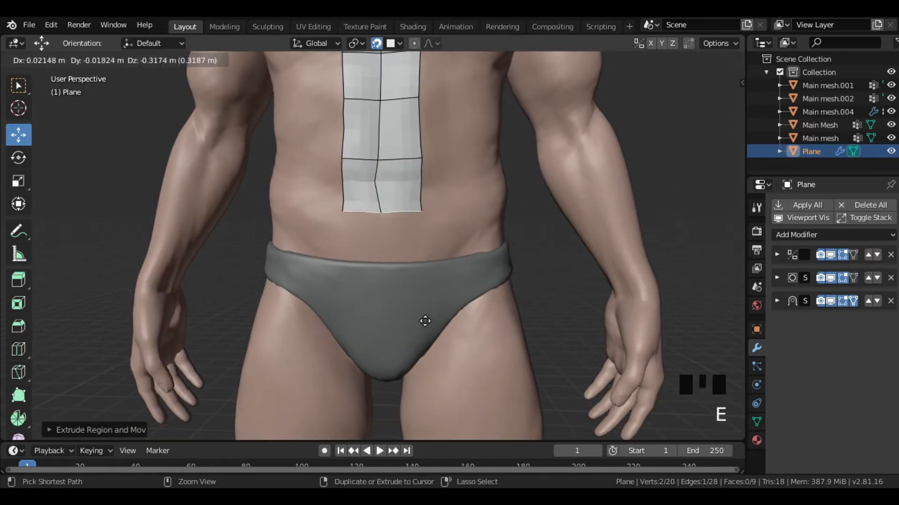
pyautogui.click(423, 329)
# - Extrude the lower edge of the second chest panel down over the pectoral and reposition the new edge
pyautogui.keyDown('shift'); pyautogui.moveTo(423, 329); pyautogui.dragTo(412, 436, button='middle'); pyautogui.keyUp('shift')
pyautogui.keyDown('shift'); pyautogui.moveTo(406, 206); pyautogui.dragTo(406, 319, button='middle'); pyautogui.keyUp('shift')
pyautogui.moveTo(409, 247); pyautogui.dragTo(405, 274, button='middle')
pyautogui.press('e')
pyautogui.keyDown('ctrl'); pyautogui.click(425, 333); pyautogui.keyUp('ctrl')
pyautogui.moveTo(424, 333); pyautogui.dragTo(338, 378, button='middle')
pyautogui.keyDown('ctrl'); pyautogui.moveTo(396, 306); pyautogui.dragTo(373, 339); pyautogui.keyUp('ctrl')
pyautogui.moveTo(344, 356); pyautogui.dragTo(361, 321, button='middle')
pyautogui.moveTo(389, 312)
pyautogui.keyDown('ctrl'); pyautogui.mouseDown()
pyautogui.moveTo(400, 309)
pyautogui.moveTo(390, 315)
pyautogui.mouseUp(); pyautogui.keyUp('ctrl')
pyautogui.moveTo(390, 315); pyautogui.dragTo(443, 389, button='middle')
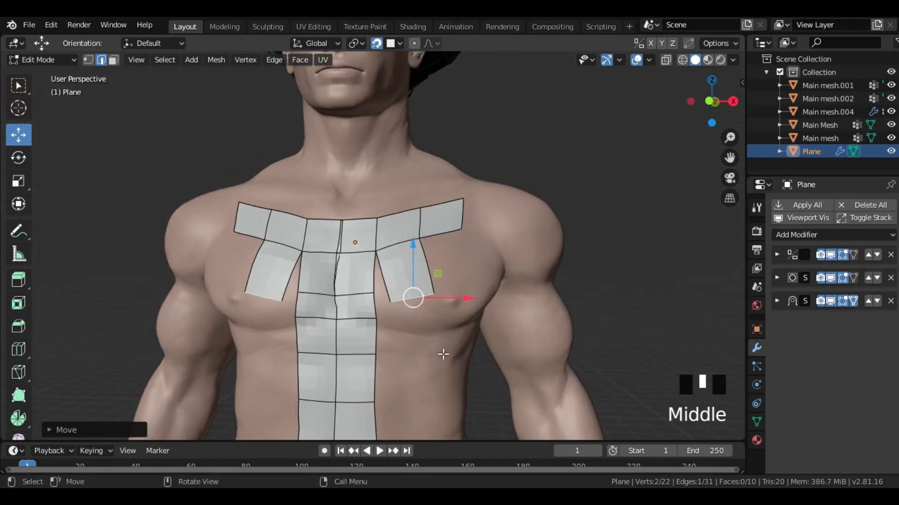
# - Extrude the pectoral panel's bottom edge down beneath the pectoral and rotate it to follow the muscle
pyautogui.press('e')
pyautogui.click(458, 383)
pyautogui.press('r')
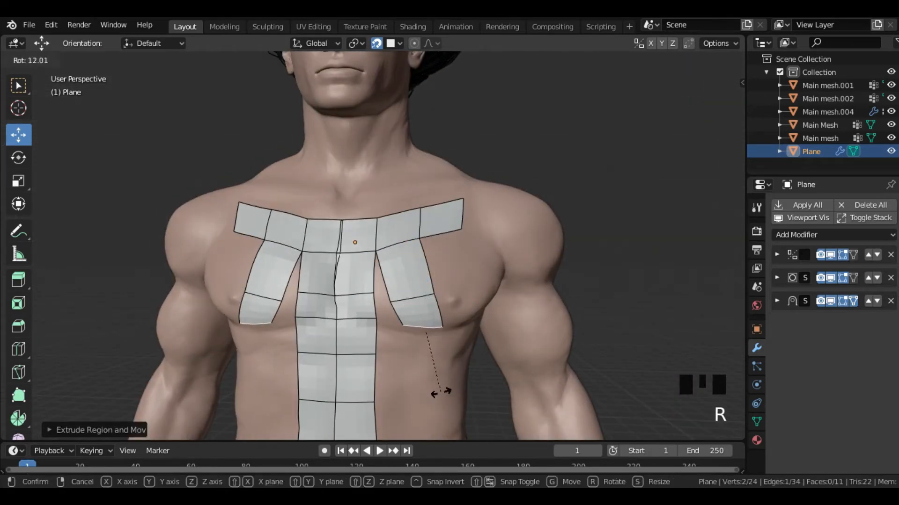
pyautogui.click(437, 395)
pyautogui.keyDown('shift'); pyautogui.moveTo(464, 311); pyautogui.dragTo(395, 352, button='middle'); pyautogui.keyUp('shift')
# - Extrude the outermost chest panel's lower edge down along the side of the pectoral and reposition the new edge
pyautogui.click(379, 281)
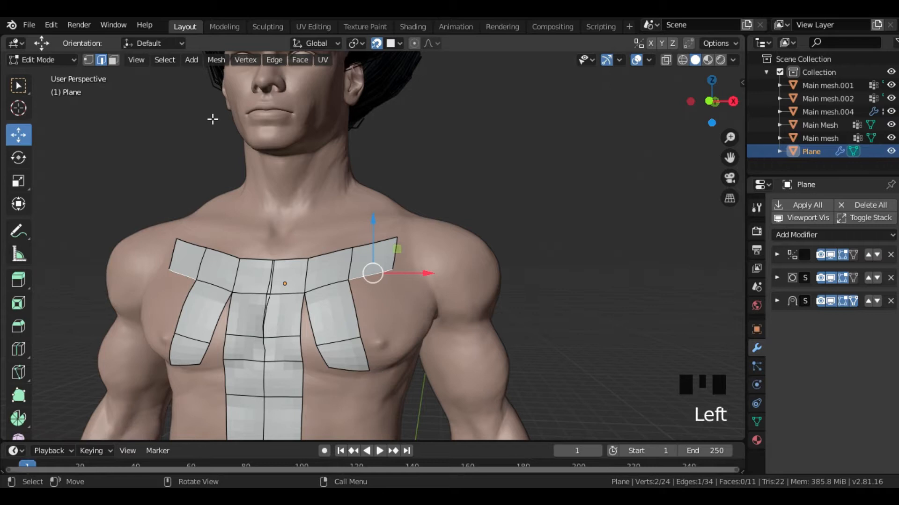
pyautogui.keyDown('shift'); pyautogui.moveTo(391, 320); pyautogui.dragTo(381, 271, button='middle'); pyautogui.keyUp('shift')
pyautogui.press('e')
pyautogui.click(404, 326)
pyautogui.moveTo(403, 327); pyautogui.dragTo(351, 361, button='middle')
pyautogui.keyDown('ctrl'); pyautogui.moveTo(397, 277); pyautogui.dragTo(386, 284); pyautogui.keyUp('ctrl')
pyautogui.click(336, 280)
pyautogui.moveTo(362, 267); pyautogui.dragTo(388, 250, button='middle')
pyautogui.keyDown('ctrl'); pyautogui.moveTo(368, 257); pyautogui.dragTo(364, 261); pyautogui.keyUp('ctrl')
# - Rotate the outer panel's lower edge and extrude it once more toward the underside of the pectoral
pyautogui.moveTo(371, 343); pyautogui.dragTo(398, 312, button='middle')
pyautogui.click(386, 285)
pyautogui.press('r')
pyautogui.click(402, 348)
pyautogui.press('e')
pyautogui.moveTo(402, 348); pyautogui.dragTo(387, 328, button='middle')
pyautogui.click(380, 351)
# - Fill the two gaps between the outer side panels and the middle pectoral panels with new faces
pyautogui.click(354, 269)
pyautogui.keyDown('shift'); pyautogui.click(339, 269); pyautogui.keyUp('shift')
pyautogui.press('f')
pyautogui.click(377, 307)
pyautogui.keyDown('shift'); pyautogui.click(359, 295); pyautogui.keyUp('shift')
pyautogui.keyDown('shift'); pyautogui.click(347, 307); pyautogui.keyUp('shift')
pyautogui.press('f')
# - Fill the two gaps between the central strip and the pectoral panels with new faces
pyautogui.moveTo(349, 306); pyautogui.dragTo(375, 285, button='middle')
pyautogui.click(333, 266)
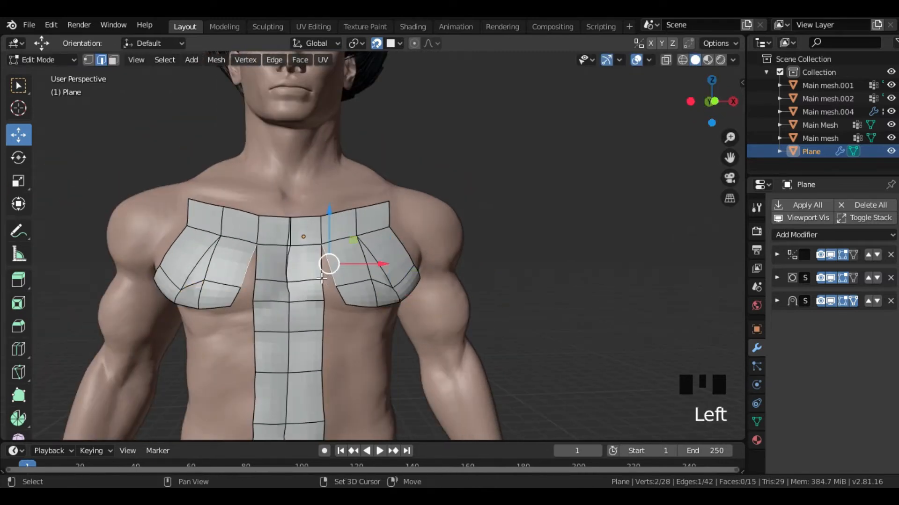
pyautogui.scroll(3, 328, 281)
pyautogui.keyDown('shift'); pyautogui.click(296, 281); pyautogui.keyUp('shift')
pyautogui.press('f')
pyautogui.click(325, 322)
pyautogui.keyDown('shift'); pyautogui.click(306, 305); pyautogui.keyUp('shift')
pyautogui.keyDown('shift'); pyautogui.click(296, 310); pyautogui.keyUp('shift')
pyautogui.press('f')
pyautogui.scroll(-2, 328, 290)
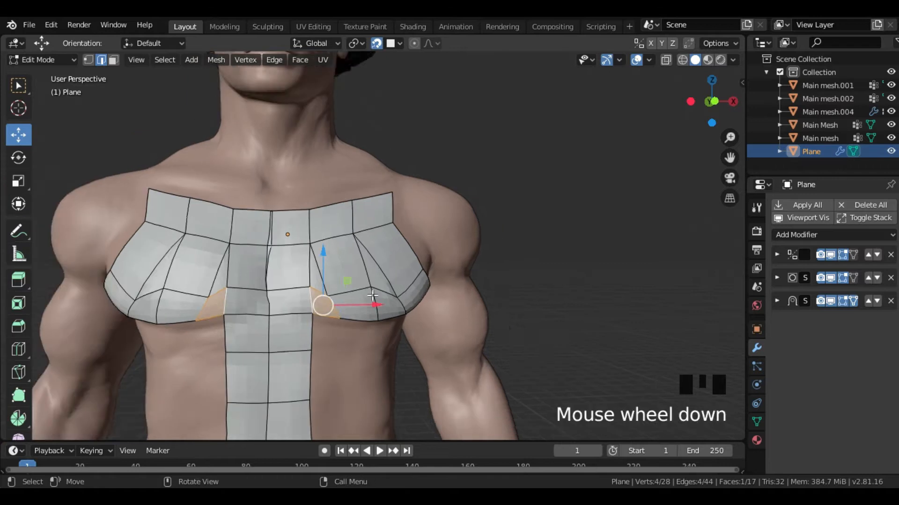
# - Extrude the three outer side edges of the chest piece outward toward the shoulder and armpit
pyautogui.moveTo(410, 243); pyautogui.dragTo(368, 256, button='middle')
pyautogui.click(14, 87)
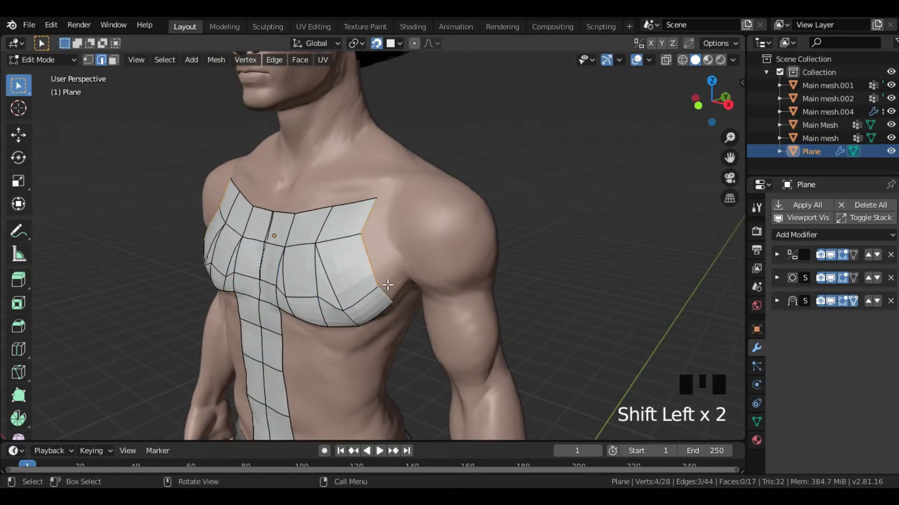
pyautogui.press('e')
pyautogui.scroll(2, 400, 275)
# - Move individual vertices along the new armhole border to shape it around the shoulder
pyautogui.click(405, 261)
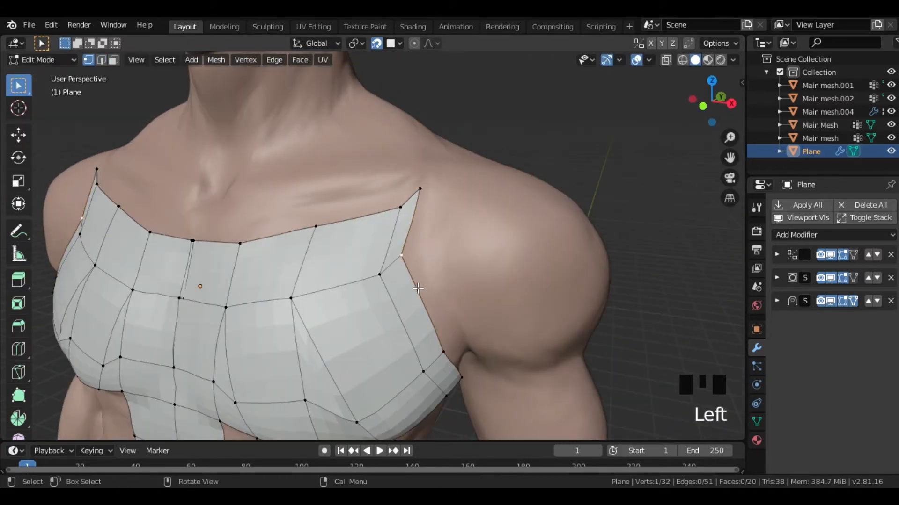
pyautogui.press('g')
pyautogui.click(431, 294)
pyautogui.moveTo(432, 292); pyautogui.dragTo(468, 307, button='middle')
pyautogui.click(434, 195)
pyautogui.press('g')
pyautogui.click(478, 257)
pyautogui.click(421, 215)
pyautogui.press('g')
pyautogui.click(423, 198)
# - Extrude the upper edge of the outer chest panel three times to run a strap over the shoulder
pyautogui.press('2')
pyautogui.click(435, 201)
pyautogui.moveTo(435, 202); pyautogui.dragTo(351, 218, button='middle')
pyautogui.press('e')
pyautogui.click(443, 163)
pyautogui.moveTo(443, 162); pyautogui.dragTo(473, 206, button='middle')
pyautogui.moveTo(395, 269); pyautogui.dragTo(352, 227, button='middle')
pyautogui.press('e')
pyautogui.click(415, 226)
pyautogui.moveTo(414, 226); pyautogui.dragTo(263, 239, button='middle')
pyautogui.press('e')
pyautogui.click(447, 369)
# - Reposition the shoulder strap's edges with the Move tool so they follow the top of the shoulder
pyautogui.click(19, 135)
pyautogui.moveTo(423, 307); pyautogui.dragTo(356, 329, button='middle')
pyautogui.click(279, 187)
pyautogui.click(177, 221)
pyautogui.keyDown('ctrl'); pyautogui.moveTo(315, 303); pyautogui.dragTo(301, 309); pyautogui.keyUp('ctrl')
pyautogui.moveTo(302, 309); pyautogui.dragTo(398, 319, button='middle')
pyautogui.keyDown('shift'); pyautogui.moveTo(398, 318); pyautogui.dragTo(416, 234, button='middle'); pyautogui.keyUp('shift')
pyautogui.moveTo(416, 234); pyautogui.dragTo(415, 255, button='middle')
pyautogui.moveTo(426, 197); pyautogui.dragTo(374, 255, button='middle')
# - Extrude the strap's end edge twice across the upper back toward the spine and adjust its position
pyautogui.press('e')
pyautogui.keyDown('ctrl'); pyautogui.click(511, 239); pyautogui.keyUp('ctrl')
pyautogui.keyDown('ctrl'); pyautogui.moveTo(341, 235); pyautogui.dragTo(322, 242); pyautogui.keyUp('ctrl')
pyautogui.moveTo(322, 242); pyautogui.dragTo(477, 206, button='middle')
pyautogui.press('e')
pyautogui.keyDown('ctrl'); pyautogui.click(584, 259); pyautogui.keyUp('ctrl')
pyautogui.moveTo(584, 259); pyautogui.dragTo(442, 281, button='middle')
pyautogui.keyDown('ctrl'); pyautogui.moveTo(401, 317); pyautogui.dragTo(389, 323); pyautogui.keyUp('ctrl')
pyautogui.moveTo(389, 323)
pyautogui.mouseDown(button='middle')
pyautogui.moveTo(490, 272)
pyautogui.moveTo(389, 321)
pyautogui.mouseUp(button='middle')
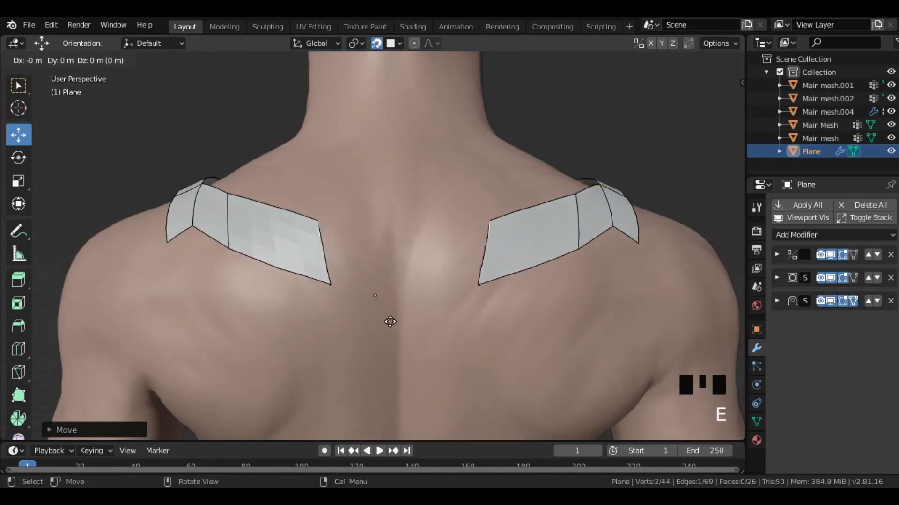
# - Extrude the back strip to the spine's midline and move its edges to even out the panels
pyautogui.press('e')
pyautogui.keyDown('ctrl'); pyautogui.click(479, 331); pyautogui.keyUp('ctrl')
pyautogui.moveTo(479, 331); pyautogui.dragTo(188, 198, button='middle')
pyautogui.moveTo(412, 297); pyautogui.dragTo(461, 299, button='middle')
pyautogui.press('g')
pyautogui.click(421, 297)
pyautogui.click(216, 260)
pyautogui.press('g')
pyautogui.click(228, 279)
pyautogui.moveTo(228, 279); pyautogui.dragTo(387, 245, button='middle')
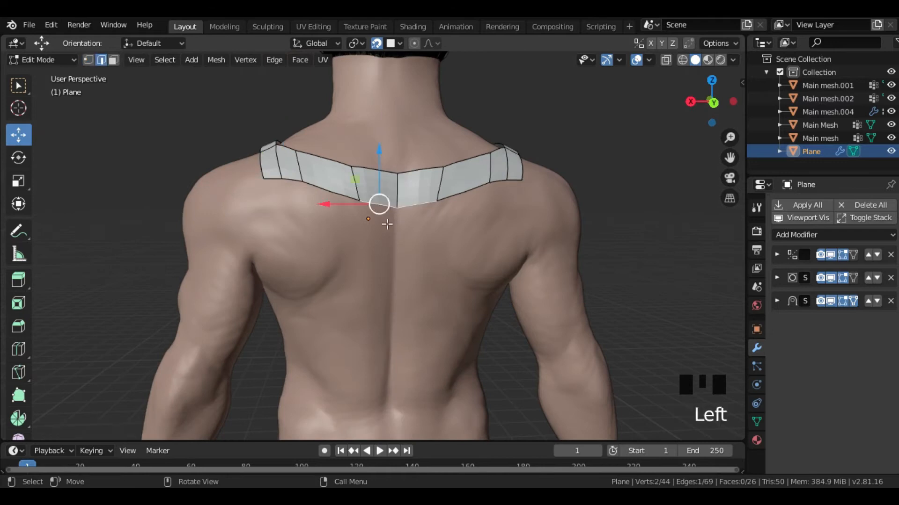
# - Extrude the lower edge of the centre back panel four times down the spine to the lower back
pyautogui.moveTo(374, 204); pyautogui.dragTo(359, 235, button='middle')
pyautogui.press('e')
pyautogui.click(363, 291)
pyautogui.moveTo(364, 291); pyautogui.dragTo(369, 267, button='middle')
pyautogui.press('e')
pyautogui.click(373, 354)
pyautogui.keyDown('shift'); pyautogui.moveTo(389, 343); pyautogui.dragTo(386, 295, button='middle'); pyautogui.keyUp('shift')
pyautogui.keyDown('ctrl'); pyautogui.moveTo(387, 295); pyautogui.dragTo(375, 328, button='middle'); pyautogui.keyUp('ctrl')
pyautogui.press('e')
pyautogui.click(378, 407)
pyautogui.keyDown('shift'); pyautogui.moveTo(379, 398); pyautogui.dragTo(377, 283, button='middle'); pyautogui.keyUp('shift')
pyautogui.press('e')
pyautogui.click(378, 353)
pyautogui.moveTo(379, 353); pyautogui.dragTo(361, 283, button='middle')
# - Extrude the lower edges of the shoulder strap's back section down onto the shoulder blade
pyautogui.click(262, 211)
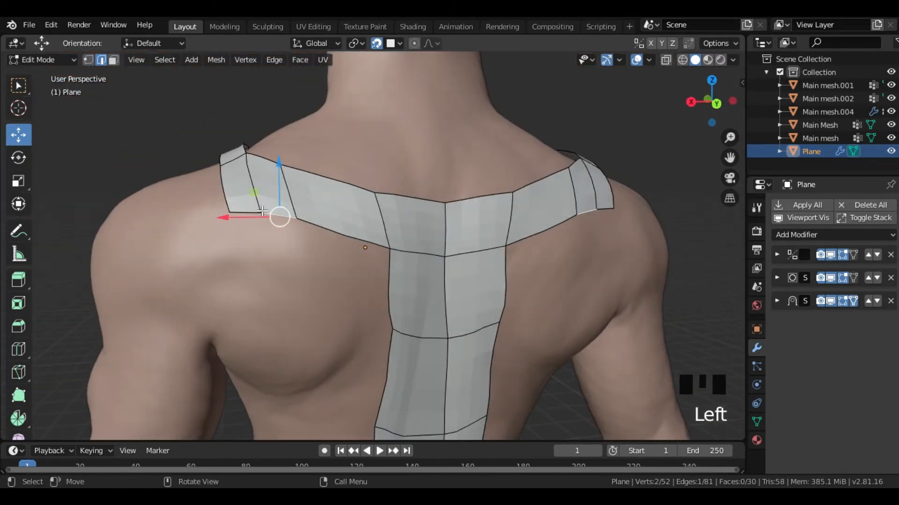
pyautogui.moveTo(286, 262); pyautogui.dragTo(281, 270, button='middle')
pyautogui.press('e')
pyautogui.click(293, 357)
pyautogui.moveTo(293, 357); pyautogui.dragTo(275, 368, button='middle')
pyautogui.click(247, 266)
pyautogui.hotkey('ctrl', 'z')
pyautogui.moveTo(242, 243); pyautogui.dragTo(213, 262, button='middle')
pyautogui.click(238, 270)
pyautogui.keyDown('ctrl'); pyautogui.moveTo(223, 285); pyautogui.dragTo(209, 299); pyautogui.keyUp('ctrl')
pyautogui.moveTo(234, 262); pyautogui.dragTo(338, 197, button='middle')
# - Extrude both end edges of the shoulder-blade strip together by another segment down the back
pyautogui.click(327, 133)
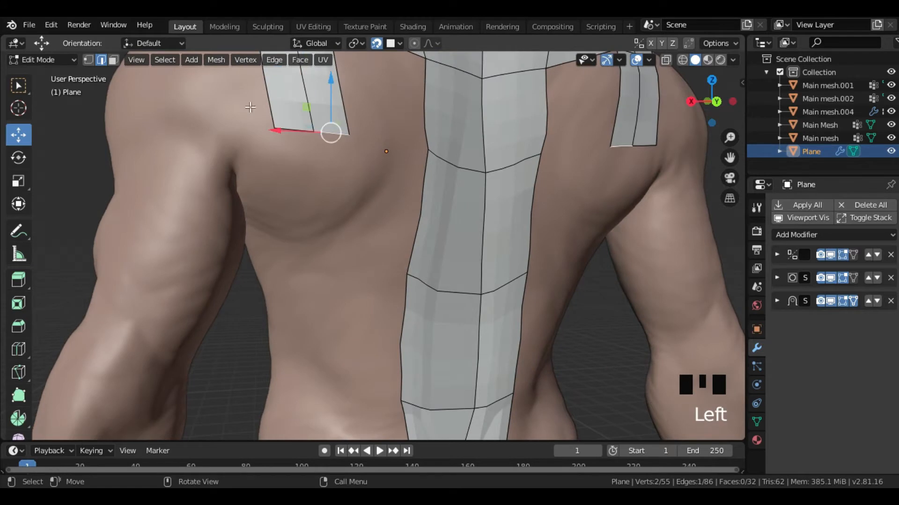
pyautogui.moveTo(340, 149); pyautogui.dragTo(315, 185, button='middle')
pyautogui.press('e')
pyautogui.click(325, 259)
pyautogui.hotkey('ctrl', 'z')
pyautogui.keyDown('shift'); pyautogui.click(264, 151); pyautogui.keyUp('shift')
pyautogui.press('e')
pyautogui.click(287, 262)
# - Extrude the two lower edges of the outer chest panel downward on the front of the torso
pyautogui.moveTo(321, 224)
pyautogui.keyDown('shift'); pyautogui.mouseDown(button='middle')
pyautogui.moveTo(361, 145)
pyautogui.moveTo(387, 203)
pyautogui.moveTo(343, 199)
pyautogui.moveTo(363, 182)
pyautogui.moveTo(357, 215)
pyautogui.moveTo(335, 237)
pyautogui.mouseUp(button='middle'); pyautogui.keyUp('shift')
pyautogui.press('e')
pyautogui.click(343, 243)
pyautogui.scroll(-4, 343, 243)
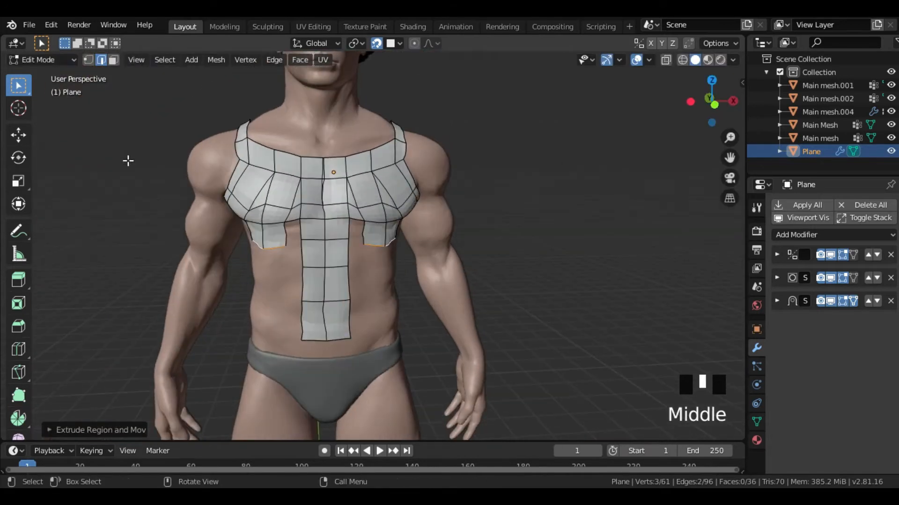
# - Switch the plane to Object Mode and set its origin to its geometry
pyautogui.click(72, 58)
pyautogui.click(50, 74)
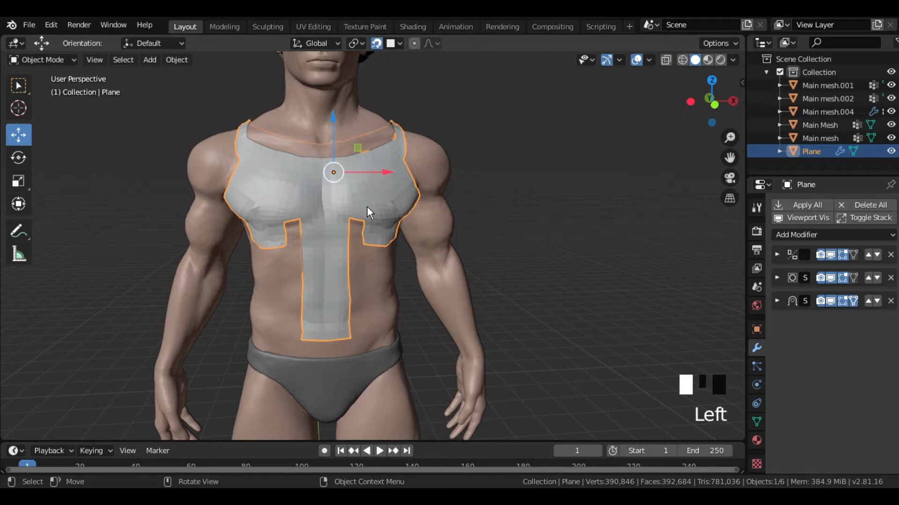
pyautogui.moveTo(367, 208); pyautogui.dragTo(366, 208, button='middle')
pyautogui.scroll(-2, 367, 210)
pyautogui.click(178, 62)
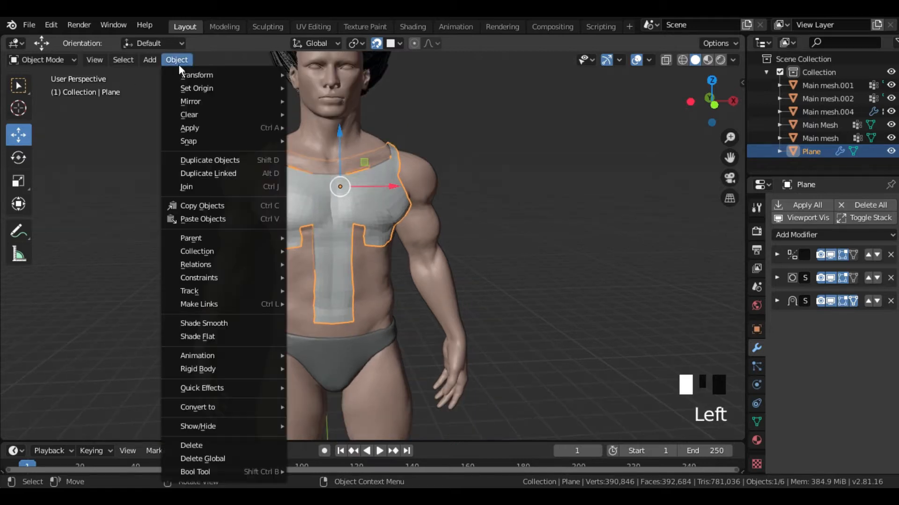
pyautogui.moveTo(253, 91)
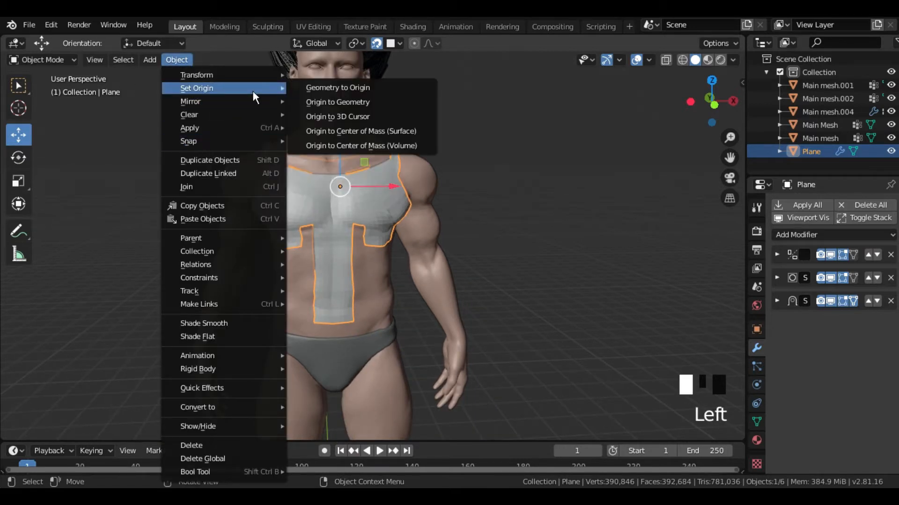
pyautogui.click(363, 111)
pyautogui.keyDown('shift'); pyautogui.moveTo(398, 252); pyautogui.dragTo(376, 198, button='middle'); pyautogui.keyUp('shift')
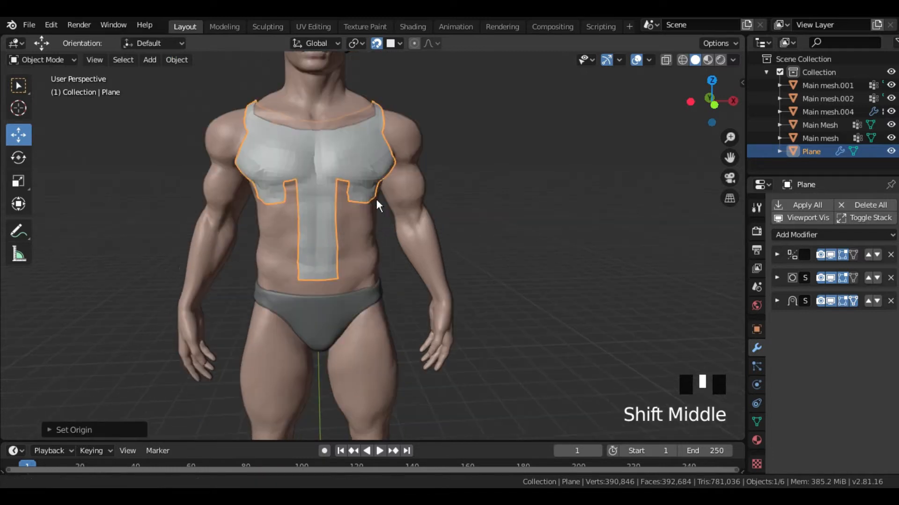
# - Return to Edit Mode and extrude the outer chest panel's lower edges three more times down to the waist
pyautogui.scroll(-4, 375, 198)
pyautogui.scroll(5, 374, 206)
pyautogui.keyDown('shift'); pyautogui.moveTo(355, 152); pyautogui.dragTo(351, 239, button='middle'); pyautogui.keyUp('shift')
pyautogui.scroll(3, 350, 238)
pyautogui.moveTo(350, 236); pyautogui.dragTo(325, 228, button='middle')
pyautogui.click(57, 59)
pyautogui.click(47, 89)
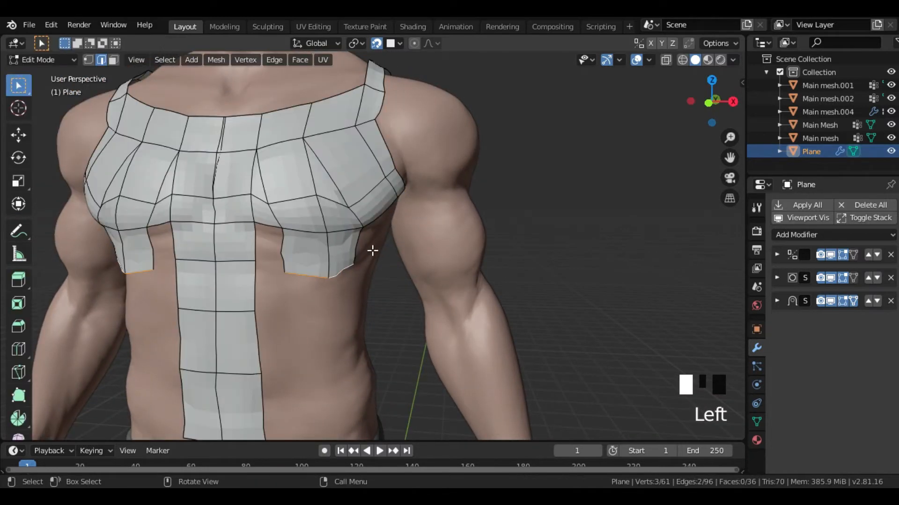
pyautogui.moveTo(372, 251); pyautogui.dragTo(351, 260, button='middle')
pyautogui.press('e')
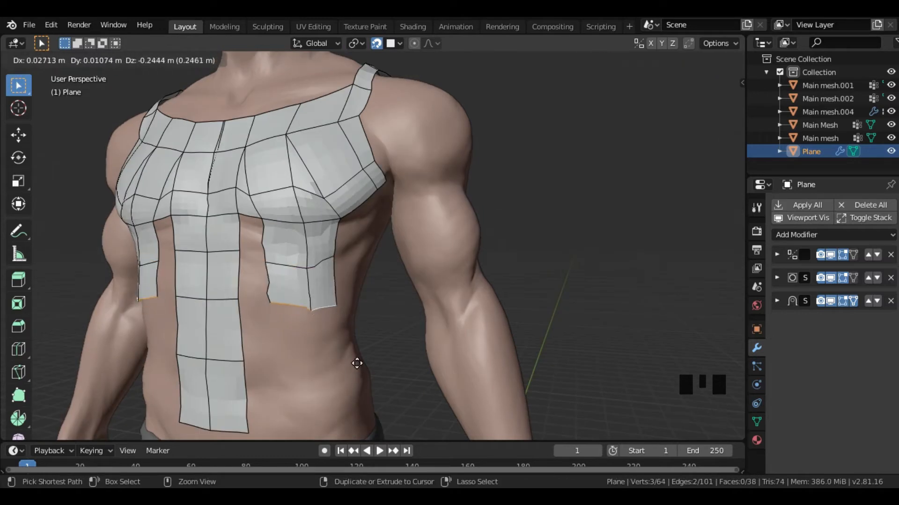
pyautogui.click(357, 364)
pyautogui.keyDown('shift'); pyautogui.moveTo(357, 363); pyautogui.dragTo(365, 276, button='middle'); pyautogui.keyUp('shift')
pyautogui.press('e')
pyautogui.click(363, 417)
pyautogui.keyDown('shift'); pyautogui.moveTo(300, 233); pyautogui.dragTo(307, 281, button='middle'); pyautogui.keyUp('shift')
pyautogui.moveTo(307, 281); pyautogui.dragTo(281, 279, button='middle')
pyautogui.moveTo(281, 279); pyautogui.dragTo(304, 271, button='middle')
pyautogui.scroll(-4, 305, 271)
pyautogui.moveTo(305, 271)
pyautogui.mouseDown(button='middle')
pyautogui.moveTo(327, 262)
pyautogui.moveTo(313, 269)
pyautogui.mouseUp(button='middle')
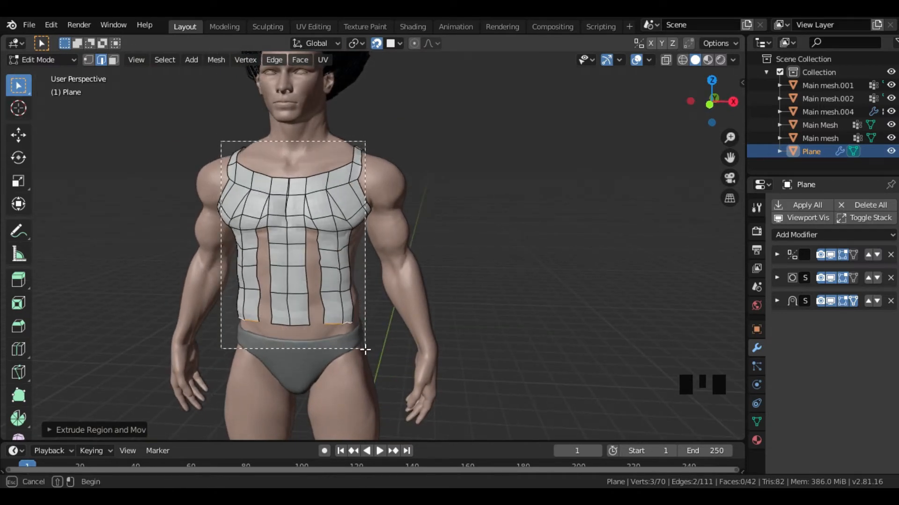
# - Extrude a band from the centre back strip around below the shoulder blade toward the side of the torso
pyautogui.moveTo(365, 349); pyautogui.dragTo(365, 349)
pyautogui.moveTo(363, 262)
pyautogui.mouseDown(button='middle')
pyautogui.moveTo(344, 245)
pyautogui.moveTo(363, 224)
pyautogui.mouseUp(button='middle')
pyautogui.click(289, 198)
pyautogui.moveTo(290, 199); pyautogui.dragTo(485, 213, button='middle')
pyautogui.press('e')
pyautogui.keyDown('ctrl'); pyautogui.click(294, 242); pyautogui.keyUp('ctrl')
pyautogui.scroll(3, 373, 254)
pyautogui.click(434, 218)
pyautogui.press('e')
pyautogui.click(391, 225)
pyautogui.moveTo(392, 226); pyautogui.dragTo(414, 224, button='middle')
pyautogui.press('e')
pyautogui.click(369, 231)
pyautogui.moveTo(369, 241); pyautogui.dragTo(300, 262, button='middle')
# - Reposition the back band's end edge with the Move tool and fill the gap to the chest panel under the armpit
pyautogui.click(18, 135)
pyautogui.keyDown('ctrl'); pyautogui.moveTo(338, 238); pyautogui.dragTo(344, 237); pyautogui.keyUp('ctrl')
pyautogui.moveTo(344, 237); pyautogui.dragTo(321, 225, button='middle')
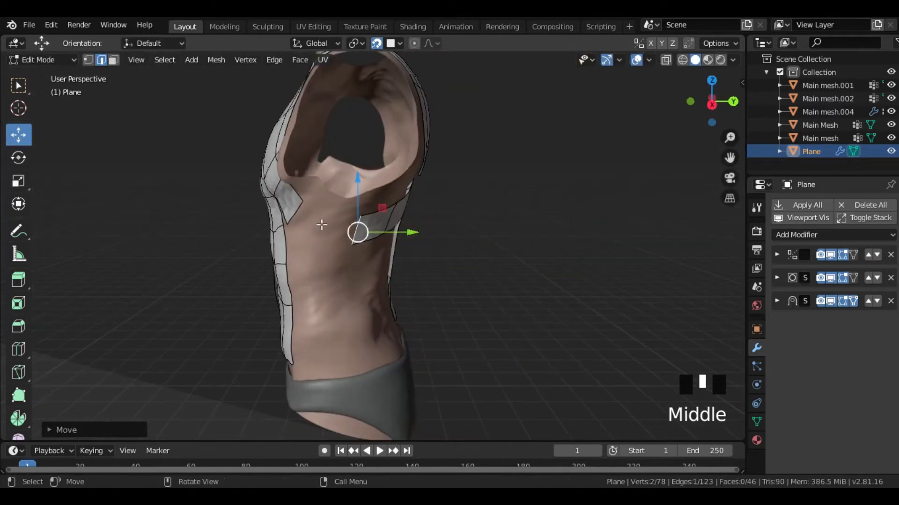
pyautogui.press('f')
pyautogui.moveTo(324, 264); pyautogui.dragTo(328, 225, button='middle')
pyautogui.click(323, 217)
pyautogui.keyDown('ctrl'); pyautogui.moveTo(337, 241); pyautogui.dragTo(340, 246); pyautogui.keyUp('ctrl')
pyautogui.click(341, 247)
# - Fill the gap between the shoulder-blade strip and the back band, and the opening beside the spine strip
pyautogui.moveTo(341, 247); pyautogui.dragTo(401, 202, button='middle')
pyautogui.scroll(2, 399, 241)
pyautogui.moveTo(399, 240); pyautogui.dragTo(431, 261, button='middle')
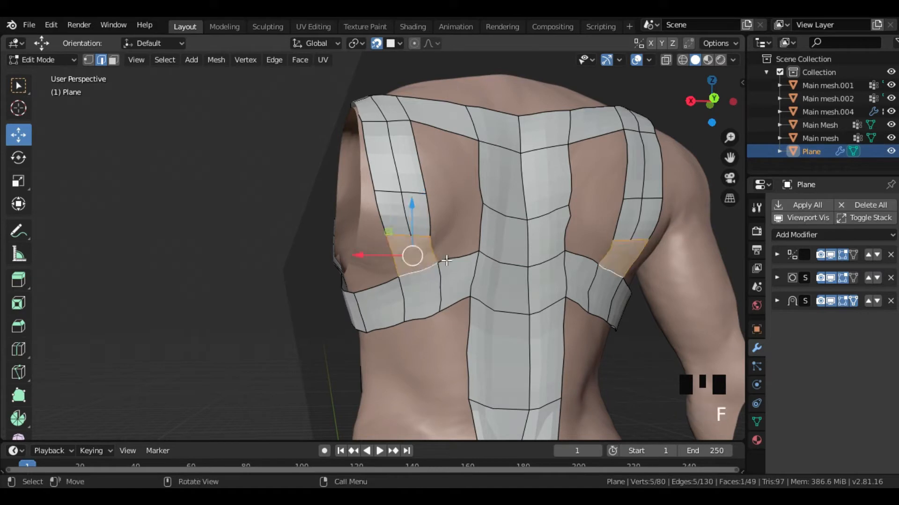
pyautogui.keyDown('shift'); pyautogui.moveTo(591, 326); pyautogui.dragTo(436, 161, button='middle'); pyautogui.keyUp('shift')
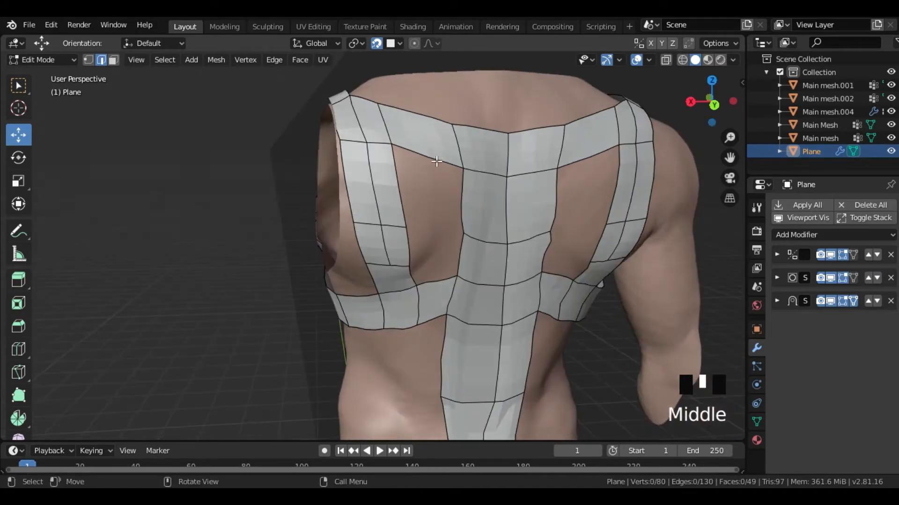
pyautogui.press('f')
pyautogui.moveTo(402, 205); pyautogui.dragTo(467, 225, button='middle')
pyautogui.scroll(5, 458, 288)
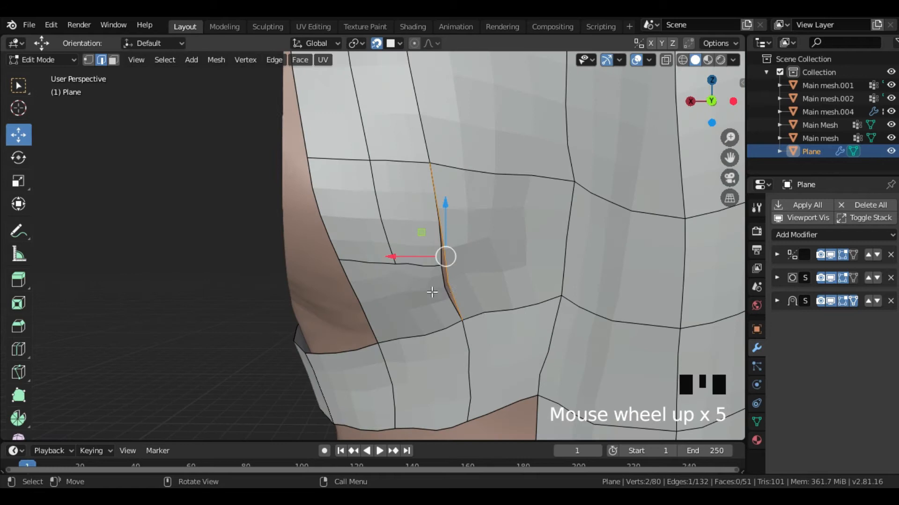
pyautogui.scroll(-5, 529, 316)
pyautogui.hotkey('ctrl', 'z')
pyautogui.moveTo(496, 280); pyautogui.dragTo(494, 255, button='middle')
pyautogui.keyDown('shift'); pyautogui.click(433, 215); pyautogui.keyUp('shift')
pyautogui.press('f')
# - Extrude the lower edges of the underarm band down the side of the torso, scaling the new edges to fit
pyautogui.scroll(-3, 445, 299)
pyautogui.moveTo(468, 302); pyautogui.dragTo(393, 323, button='middle')
pyautogui.keyDown('shift'); pyautogui.moveTo(393, 323); pyautogui.dragTo(450, 331, button='middle'); pyautogui.keyUp('shift')
pyautogui.click(398, 322)
pyautogui.keyDown('shift'); pyautogui.click(419, 331); pyautogui.keyUp('shift')
pyautogui.press('e')
pyautogui.click(399, 368)
pyautogui.press('s')
pyautogui.click(447, 363)
pyautogui.moveTo(433, 370); pyautogui.dragTo(425, 262, button='middle')
pyautogui.press('e')
pyautogui.click(412, 382)
# - Move the side strip's lower vertices into place and add a loop cut across the strip
pyautogui.press('1')
pyautogui.click(360, 329)
pyautogui.moveTo(367, 337); pyautogui.dragTo(438, 348, button='middle')
pyautogui.keyDown('ctrl'); pyautogui.moveTo(438, 350); pyautogui.dragTo(461, 362); pyautogui.keyUp('ctrl')
pyautogui.moveTo(457, 360); pyautogui.dragTo(415, 178, button='middle')
pyautogui.press('g')
pyautogui.click(377, 366)
pyautogui.hotkey('ctrl', 'r')
pyautogui.click(385, 363)
# - Fill the gap between the outer front panel and the side strip with faces down to the waist
pyautogui.press('2')
pyautogui.scroll(3, 284, 200)
pyautogui.keyDown('shift'); pyautogui.click(397, 257); pyautogui.keyUp('shift')
pyautogui.click(412, 215)
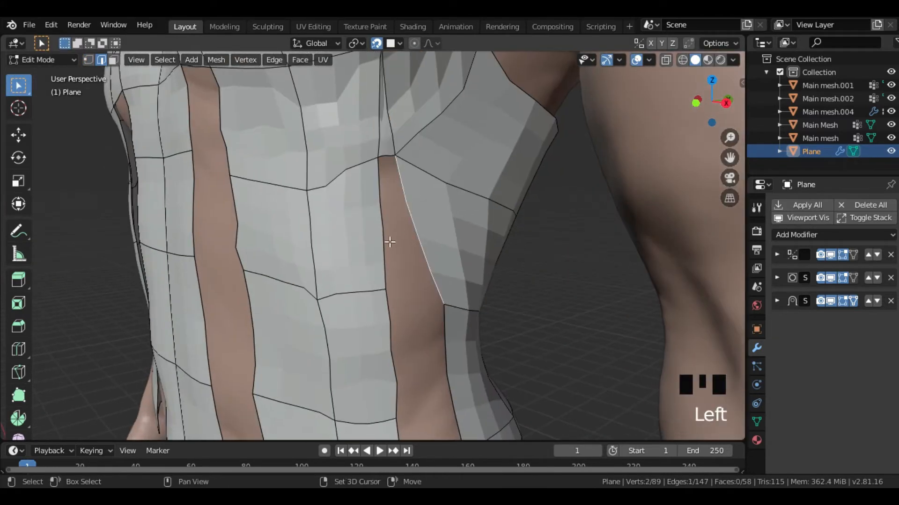
pyautogui.press('f')
pyautogui.keyDown('shift'); pyautogui.moveTo(431, 347); pyautogui.dragTo(409, 148, button='middle'); pyautogui.keyUp('shift')
pyautogui.click(419, 150)
pyautogui.moveTo(401, 223); pyautogui.dragTo(369, 234, button='middle')
pyautogui.click(416, 302)
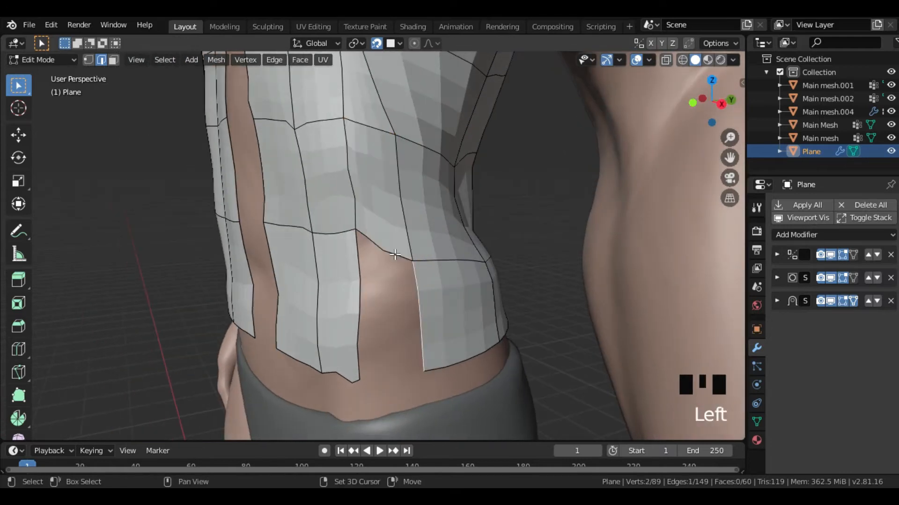
pyautogui.keyDown('shift'); pyautogui.click(367, 300); pyautogui.keyUp('shift')
pyautogui.press('f')
# - Fill the abdomen gap between the centre front strip and the outer front panel with faces
pyautogui.moveTo(370, 294); pyautogui.dragTo(449, 285, button='middle')
pyautogui.scroll(-3, 374, 234)
pyautogui.keyDown('shift'); pyautogui.moveTo(356, 131); pyautogui.dragTo(356, 216, button='middle'); pyautogui.keyUp('shift')
pyautogui.click(336, 216)
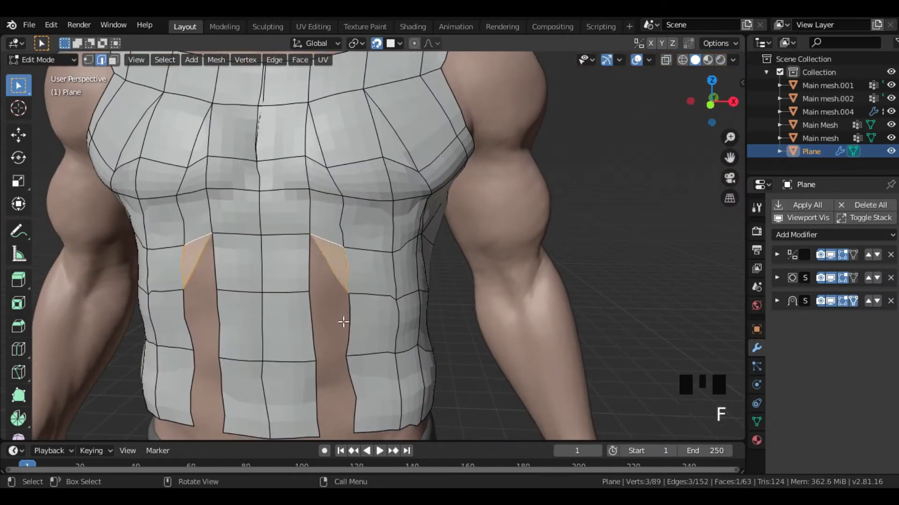
pyautogui.press('f')
pyautogui.keyDown('shift'); pyautogui.moveTo(328, 311); pyautogui.dragTo(373, 217, button='middle'); pyautogui.keyUp('shift')
pyautogui.click(382, 222)
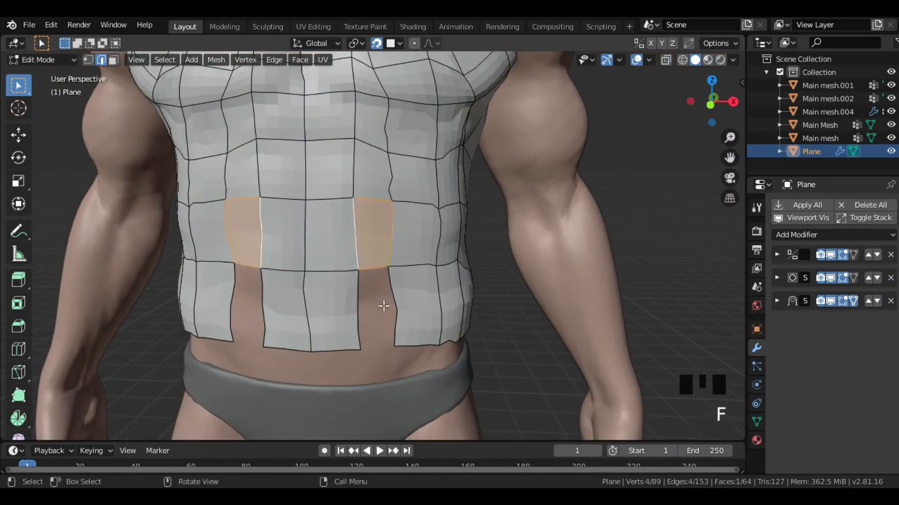
pyautogui.press('f')
# - Fill the lower back opening between the spine strip and the side panels with faces
pyautogui.moveTo(360, 294); pyautogui.dragTo(417, 193, button='middle')
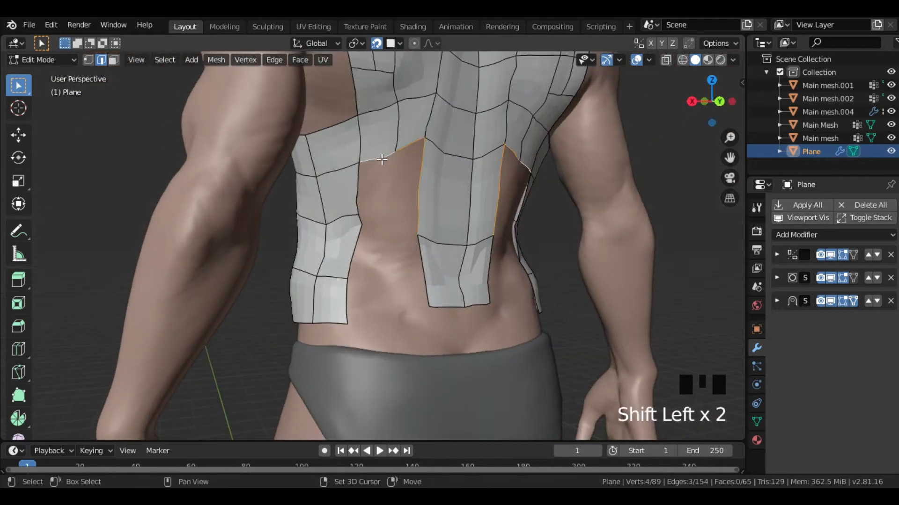
pyautogui.press('f')
pyautogui.moveTo(355, 300); pyautogui.dragTo(356, 263, button='middle')
pyautogui.click(332, 313)
pyautogui.press('f')
pyautogui.keyDown('shift'); pyautogui.click(473, 250); pyautogui.keyUp('shift')
pyautogui.keyDown('shift'); pyautogui.moveTo(331, 221); pyautogui.dragTo(379, 236, button='middle'); pyautogui.keyUp('shift')
pyautogui.keyDown('shift'); pyautogui.moveTo(355, 268); pyautogui.dragTo(349, 301, button='middle'); pyautogui.keyUp('shift')
# - Extrude the bottom edges of the lower back panel down over the upper buttocks
pyautogui.moveTo(438, 296); pyautogui.dragTo(392, 300, button='middle')
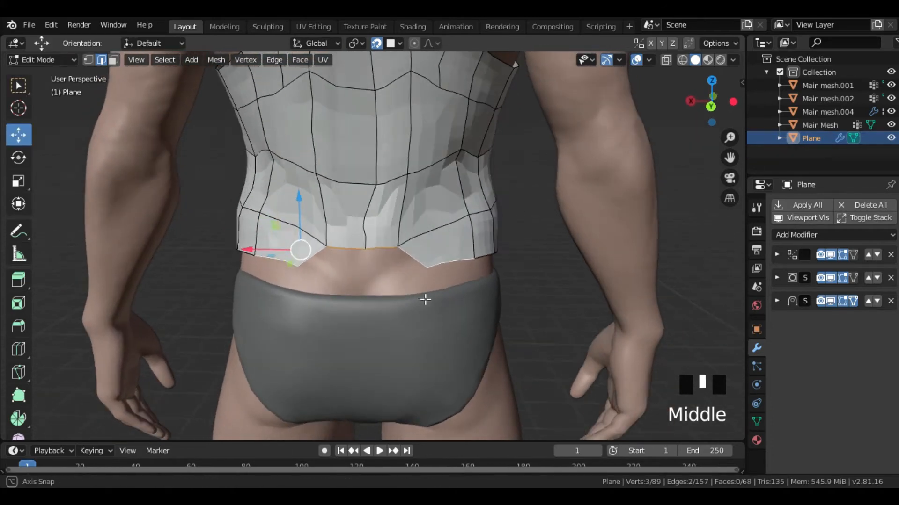
pyautogui.press('e')
pyautogui.click(417, 384)
pyautogui.moveTo(350, 358); pyautogui.dragTo(445, 355, button='middle')
# - Extrude the garment's bottom edges at the side of the waist down over the hip
pyautogui.click(317, 259)
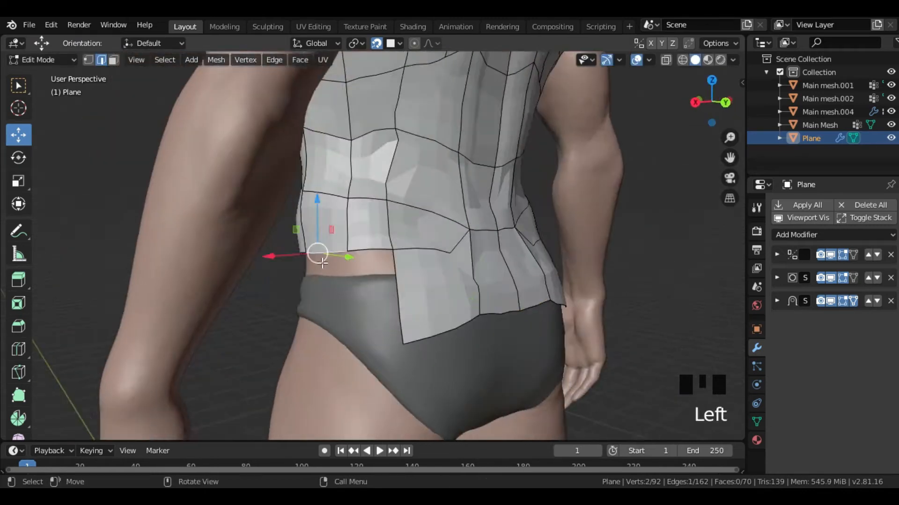
pyautogui.moveTo(322, 276); pyautogui.dragTo(419, 280, button='middle')
pyautogui.keyDown('shift'); pyautogui.click(494, 253); pyautogui.keyUp('shift')
pyautogui.moveTo(452, 327); pyautogui.dragTo(437, 328, button='middle')
pyautogui.press('e')
pyautogui.click(452, 384)
# - Extrude the front panel's bottom edges down over the pelvis in stages, ending in a V toward the crotch
pyautogui.moveTo(452, 384); pyautogui.dragTo(345, 268, button='middle')
pyautogui.press('e')
pyautogui.click(347, 357)
pyautogui.scroll(2, 378, 310)
pyautogui.keyDown('shift'); pyautogui.moveTo(378, 311); pyautogui.dragTo(415, 283, button='middle'); pyautogui.keyUp('shift')
pyautogui.press('e')
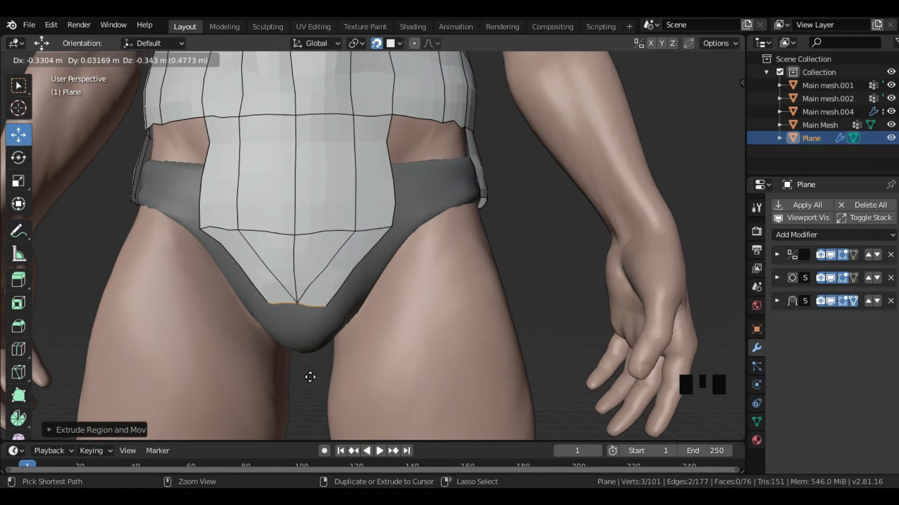
pyautogui.click(353, 307)
# - Extrude a narrow strip from the front V's tip under the crotch in sections and adjust its end
pyautogui.moveTo(353, 307); pyautogui.dragTo(425, 312, button='middle')
pyautogui.press('e')
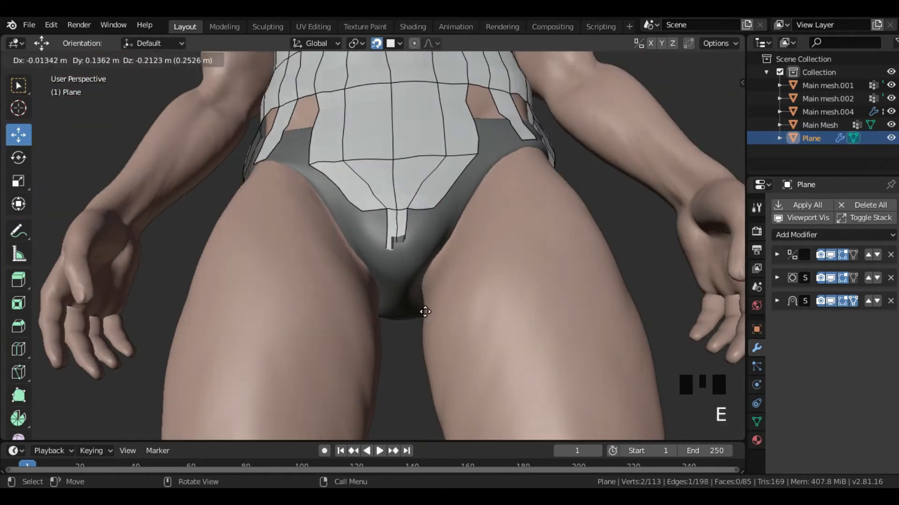
pyautogui.click(431, 329)
pyautogui.moveTo(575, 379); pyautogui.dragTo(526, 370, button='middle')
pyautogui.keyDown('ctrl'); pyautogui.moveTo(380, 250); pyautogui.dragTo(381, 261); pyautogui.keyUp('ctrl')
pyautogui.moveTo(410, 296); pyautogui.dragTo(370, 304, button='middle')
pyautogui.press('e')
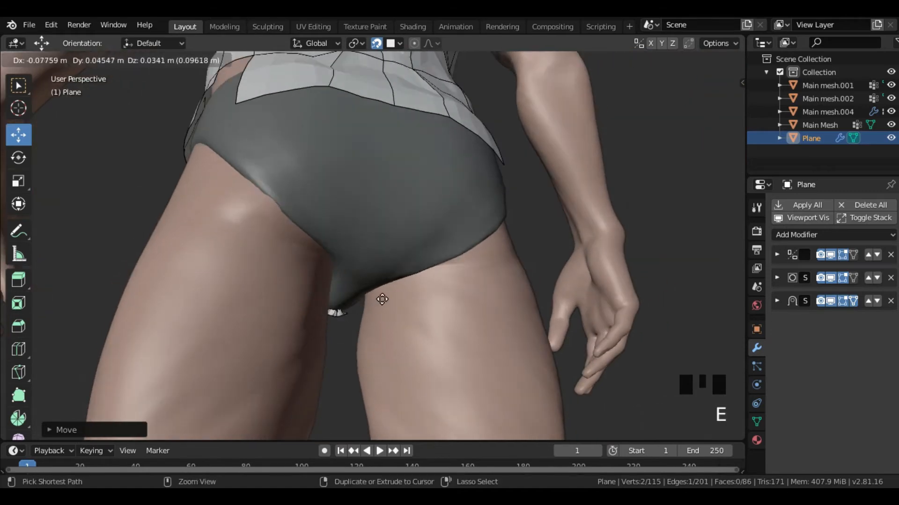
pyautogui.click(350, 268)
pyautogui.moveTo(350, 268); pyautogui.dragTo(395, 289, button='middle')
pyautogui.keyDown('ctrl'); pyautogui.moveTo(364, 236); pyautogui.dragTo(365, 250); pyautogui.keyUp('ctrl')
pyautogui.moveTo(372, 255); pyautogui.dragTo(376, 232, button='middle')
pyautogui.keyDown('ctrl'); pyautogui.moveTo(311, 239); pyautogui.dragTo(347, 251); pyautogui.keyUp('ctrl')
# - Extrude the centre back edges down over the buttocks and bridge them to the crotch strip with a face
pyautogui.moveTo(508, 189); pyautogui.dragTo(381, 146, button='middle')
pyautogui.press('e')
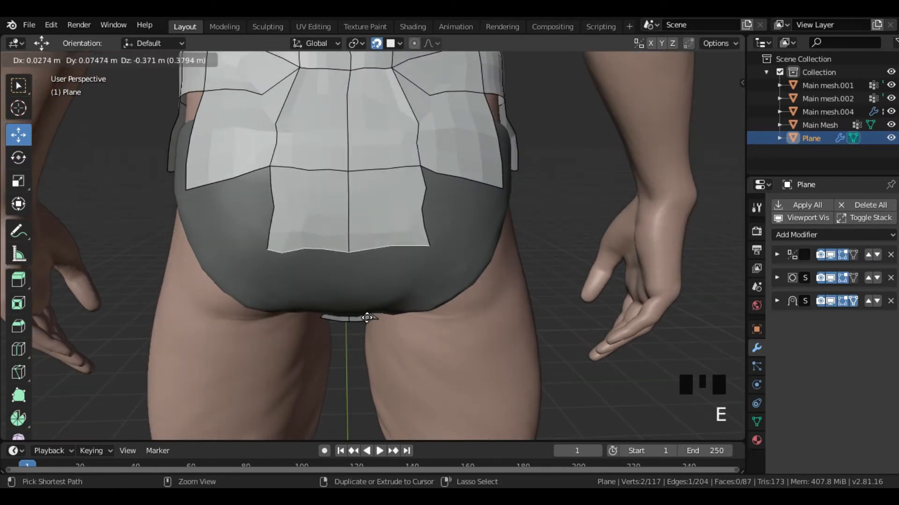
pyautogui.click(425, 399)
pyautogui.moveTo(425, 399); pyautogui.dragTo(496, 290, button='middle')
pyautogui.press('f')
pyautogui.scroll(-2, 421, 295)
pyautogui.moveTo(382, 299); pyautogui.dragTo(392, 333, button='middle')
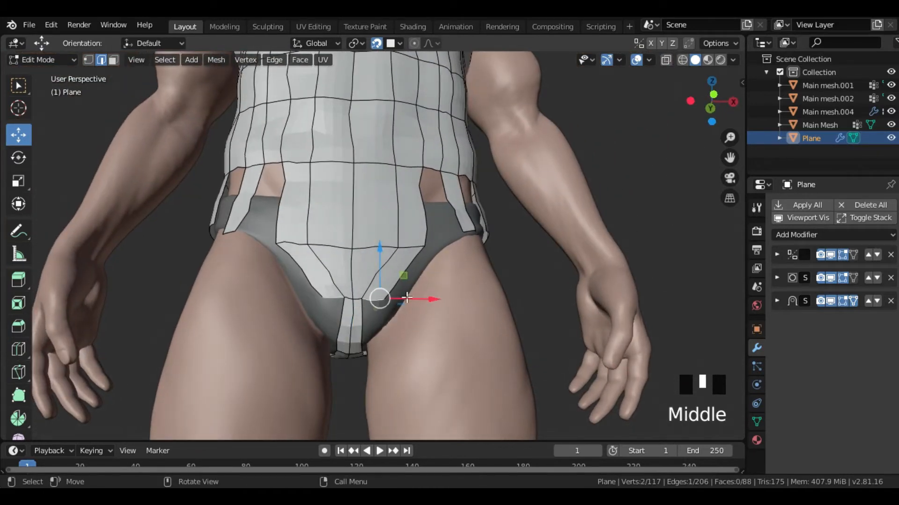
# - Delete the outer face of the front V beside the leg opening
pyautogui.press('3')
pyautogui.click(387, 272)
pyautogui.press('Delete')
pyautogui.click(385, 297)
pyautogui.press('2')
pyautogui.click(379, 264)
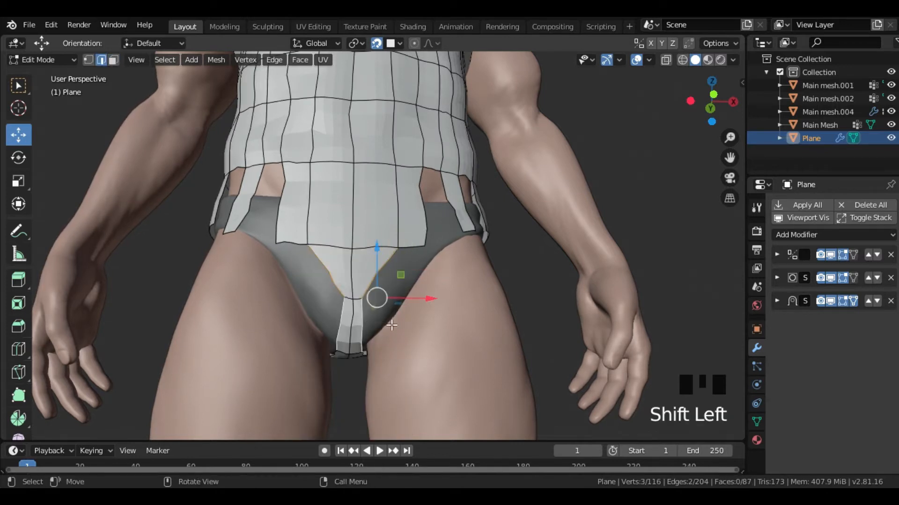
pyautogui.press('e')
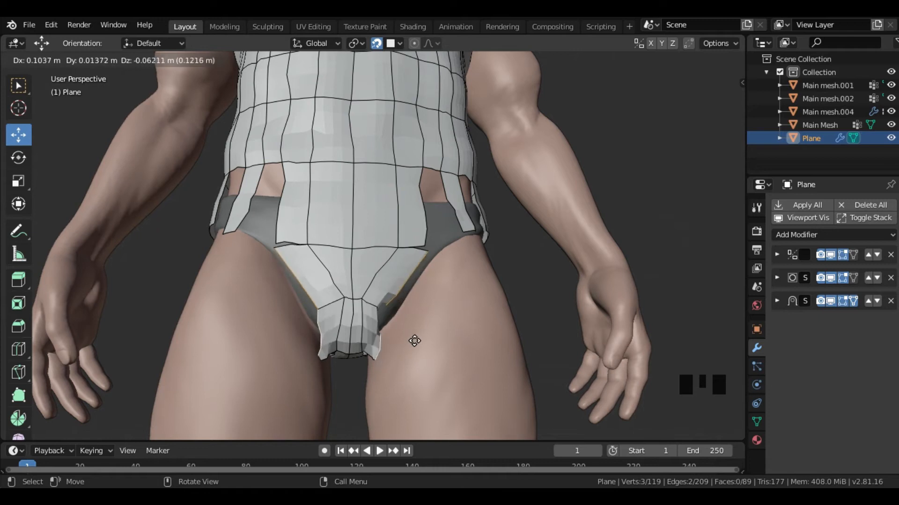
pyautogui.click(415, 341)
pyautogui.hotkey('ctrl', 'z')
# - Extrude the side edges of the front V and crotch strip outward toward the leg opening
pyautogui.moveTo(461, 281); pyautogui.dragTo(475, 270, button='middle')
pyautogui.click(473, 268)
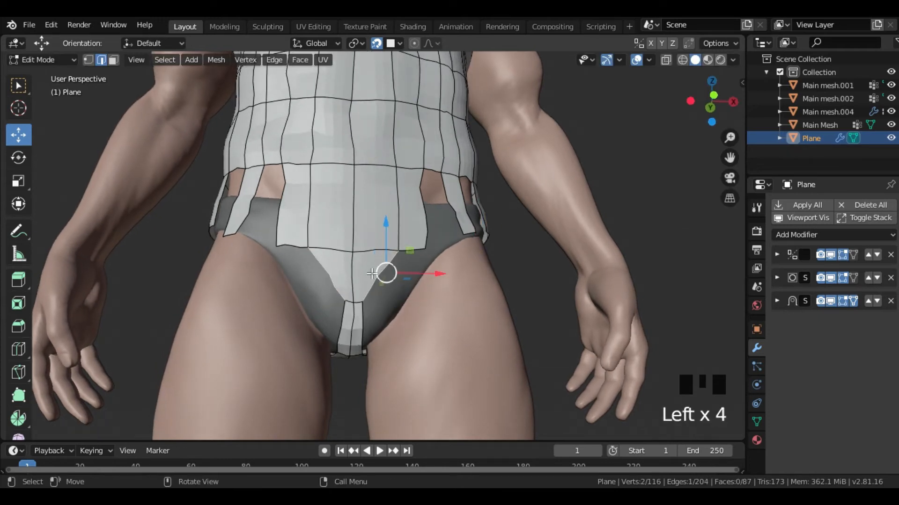
pyautogui.keyDown('shift'); pyautogui.click(363, 311); pyautogui.keyUp('shift')
pyautogui.press('e')
pyautogui.click(440, 345)
# - Move the new panel's corner vertices to follow the front of the leg opening
pyautogui.moveTo(439, 346); pyautogui.dragTo(414, 360, button='middle')
pyautogui.press('1')
pyautogui.click(401, 353)
pyautogui.moveTo(437, 372)
pyautogui.keyDown('ctrl'); pyautogui.mouseDown()
pyautogui.moveTo(450, 373)
pyautogui.moveTo(420, 374)
pyautogui.mouseUp(); pyautogui.keyUp('ctrl')
pyautogui.moveTo(420, 375); pyautogui.dragTo(439, 313, button='middle')
pyautogui.press('g')
pyautogui.click(431, 301)
pyautogui.keyDown('ctrl'); pyautogui.moveTo(442, 313); pyautogui.dragTo(437, 313); pyautogui.keyUp('ctrl')
pyautogui.keyDown('ctrl'); pyautogui.moveTo(387, 273); pyautogui.dragTo(388, 267); pyautogui.keyUp('ctrl')
pyautogui.moveTo(396, 276); pyautogui.dragTo(383, 211, button='middle')
# - Scale the selected edge at the leg opening and fill the neighbouring gap with a face
pyautogui.press('2')
pyautogui.click(409, 272)
pyautogui.press('s')
pyautogui.click(448, 273)
pyautogui.click(422, 240)
pyautogui.keyDown('shift'); pyautogui.click(403, 198); pyautogui.keyUp('shift')
pyautogui.click(384, 211)
pyautogui.press('f')
# - Add a loop cut down the outer back panel above the buttock
pyautogui.moveTo(491, 267); pyautogui.dragTo(365, 302, button='middle')
pyautogui.scroll(2, 345, 262)
pyautogui.click(352, 240)
pyautogui.keyDown('shift'); pyautogui.click(328, 201); pyautogui.keyUp('shift')
pyautogui.moveTo(299, 284); pyautogui.dragTo(301, 302, button='middle')
pyautogui.moveTo(321, 292); pyautogui.dragTo(319, 295)
pyautogui.moveTo(367, 323); pyautogui.dragTo(355, 272, button='middle')
pyautogui.hotkey('ctrl', 'r')
pyautogui.click(366, 199)
# - Extrude the outer back panel's bottom edge down over the buttock and rotate it toward the leg opening
pyautogui.press('e')
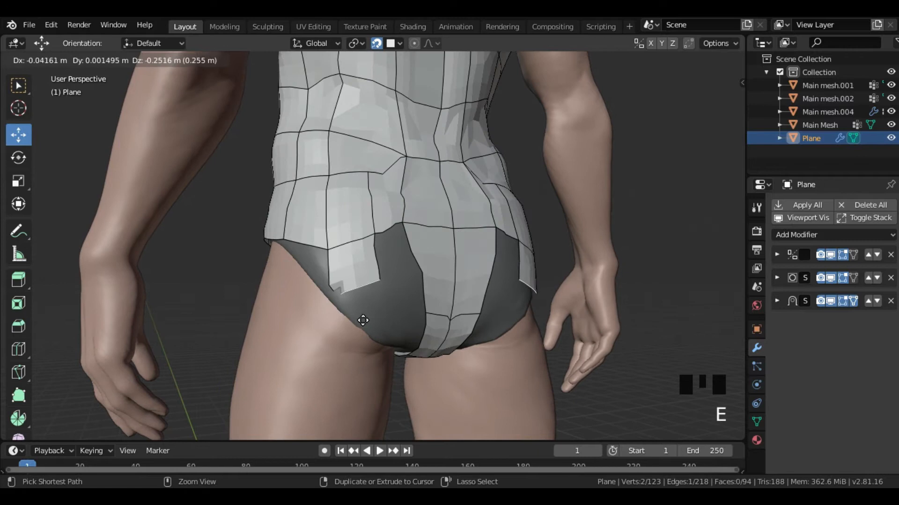
pyautogui.click(362, 322)
pyautogui.press('r')
pyautogui.click(366, 346)
# - Extrude the buttock strip again toward the crotch and rotate its end edge along the leg opening
pyautogui.moveTo(367, 347); pyautogui.dragTo(388, 331, button='middle')
pyautogui.press('e')
pyautogui.keyDown('ctrl'); pyautogui.click(427, 368); pyautogui.keyUp('ctrl')
pyautogui.moveTo(424, 367); pyautogui.dragTo(329, 354, button='middle')
pyautogui.keyDown('ctrl'); pyautogui.moveTo(329, 355); pyautogui.dragTo(336, 357); pyautogui.keyUp('ctrl')
pyautogui.moveTo(336, 356); pyautogui.dragTo(352, 283, button='middle')
pyautogui.click(351, 281)
pyautogui.press('r')
pyautogui.click(427, 314)
# - Bridge the buttock strip to the centre back panel and fill the opening above it with faces
pyautogui.moveTo(427, 315); pyautogui.dragTo(305, 281, button='middle')
pyautogui.click(385, 307)
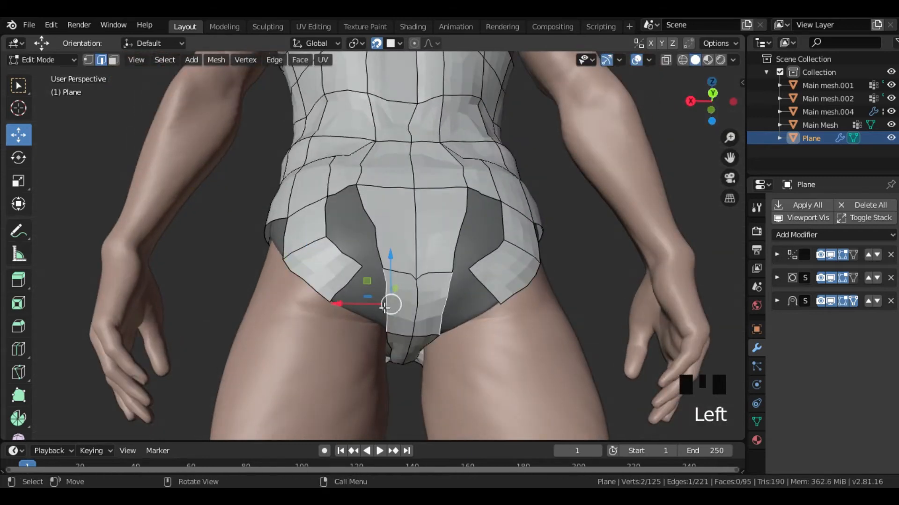
pyautogui.press('f')
pyautogui.moveTo(397, 343); pyautogui.dragTo(438, 307, button='middle')
pyautogui.press('2')
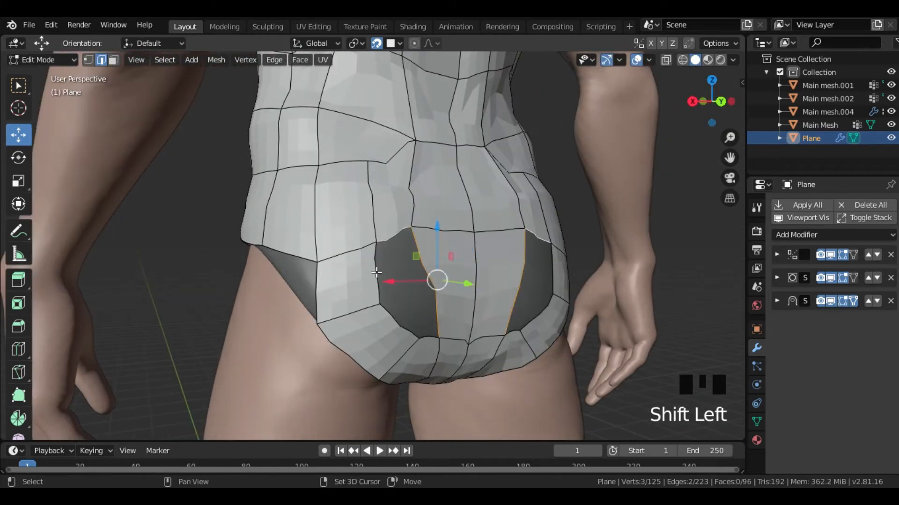
pyautogui.press('f')
pyautogui.moveTo(461, 340); pyautogui.dragTo(498, 293, button='middle')
pyautogui.click(371, 245)
pyautogui.press('f')
# - Fill the front gap between the abdomen panel and the leg-opening panel with a face
pyautogui.scroll(1, 492, 290)
pyautogui.click(432, 265)
pyautogui.keyDown('shift'); pyautogui.click(395, 275); pyautogui.keyUp('shift')
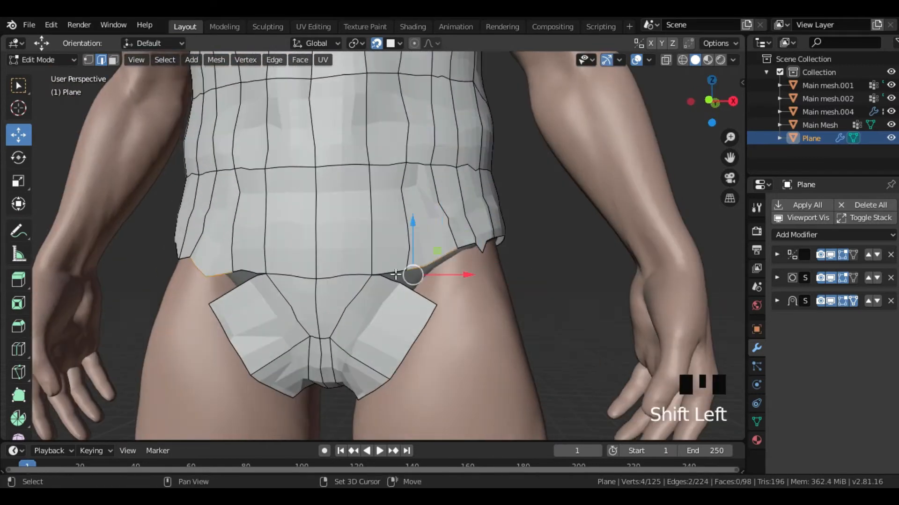
pyautogui.press('f')
# - Extrude the hip's bottom side edges down the outer thigh in two sections
pyautogui.moveTo(433, 302)
pyautogui.mouseDown(button='middle')
pyautogui.moveTo(422, 299)
pyautogui.moveTo(461, 281)
pyautogui.moveTo(403, 267)
pyautogui.moveTo(427, 309)
pyautogui.mouseUp(button='middle')
pyautogui.click(399, 263)
pyautogui.keyDown('shift'); pyautogui.click(398, 263); pyautogui.keyUp('shift')
pyautogui.press('e')
pyautogui.click(447, 404)
pyautogui.keyDown('shift'); pyautogui.moveTo(454, 406); pyautogui.dragTo(439, 285, button='middle'); pyautogui.keyUp('shift')
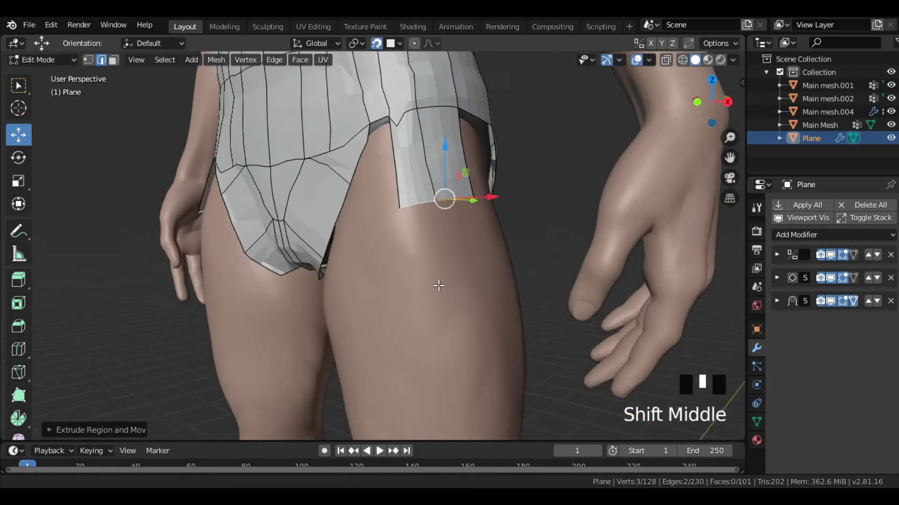
pyautogui.press('e')
pyautogui.click(477, 414)
# - Extrude the rear leg-opening edge below the buttock down onto the thigh and adjust its position
pyautogui.moveTo(480, 196); pyautogui.dragTo(429, 232, button='middle')
pyautogui.click(410, 155)
pyautogui.press('2')
pyautogui.press('e')
pyautogui.click(391, 330)
pyautogui.moveTo(397, 321); pyautogui.dragTo(342, 339, button='middle')
pyautogui.keyDown('ctrl'); pyautogui.moveTo(315, 294); pyautogui.dragTo(307, 311); pyautogui.keyUp('ctrl')
pyautogui.keyDown('ctrl'); pyautogui.moveTo(305, 269); pyautogui.dragTo(304, 252); pyautogui.keyUp('ctrl')
pyautogui.moveTo(304, 251); pyautogui.dragTo(397, 236, button='middle')
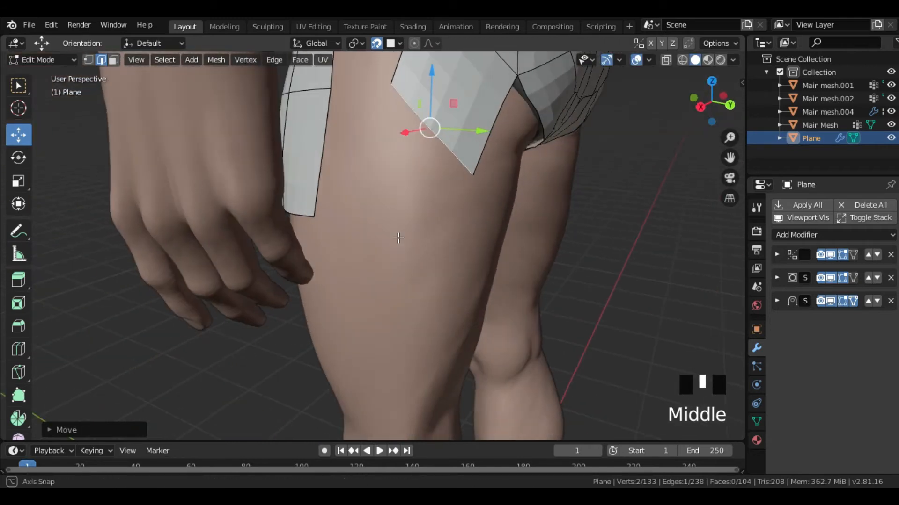
# - Extrude the rear thigh panel's end edge further down, then rotate and move it into place
pyautogui.press('e')
pyautogui.click(395, 375)
pyautogui.press('r')
pyautogui.click(445, 357)
pyautogui.press('g')
pyautogui.click(440, 329)
# - Extrude the inner and front leg-opening edges down the thigh, rotating and moving the end edge into line
pyautogui.moveTo(441, 329); pyautogui.dragTo(436, 244, button='middle')
pyautogui.click(430, 309)
pyautogui.moveTo(430, 308); pyautogui.dragTo(319, 250, button='middle')
pyautogui.click(327, 311)
pyautogui.press('r')
pyautogui.click(273, 330)
pyautogui.press('g')
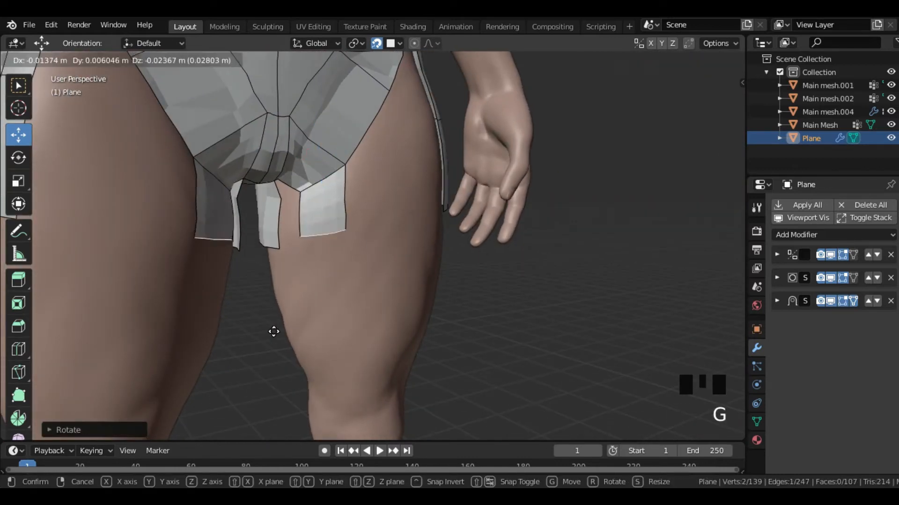
pyautogui.click(276, 334)
# - Fill the gap between the inner and front thigh strips with a face and add a loop cut
pyautogui.moveTo(276, 333); pyautogui.dragTo(313, 133, button='middle')
pyautogui.press('f')
pyautogui.moveTo(308, 216); pyautogui.dragTo(311, 253, button='middle')
pyautogui.click(369, 169)
pyautogui.hotkey('ctrl', 'r')
pyautogui.click(279, 246)
pyautogui.click(280, 246)
# - Extrude the outer front leg-opening edge down the thigh, rotate it and fill the gap to the inner strip
pyautogui.keyDown('shift'); pyautogui.moveTo(287, 292); pyautogui.dragTo(305, 241, button='middle'); pyautogui.keyUp('shift')
pyautogui.press('e')
pyautogui.click(341, 363)
pyautogui.press('r')
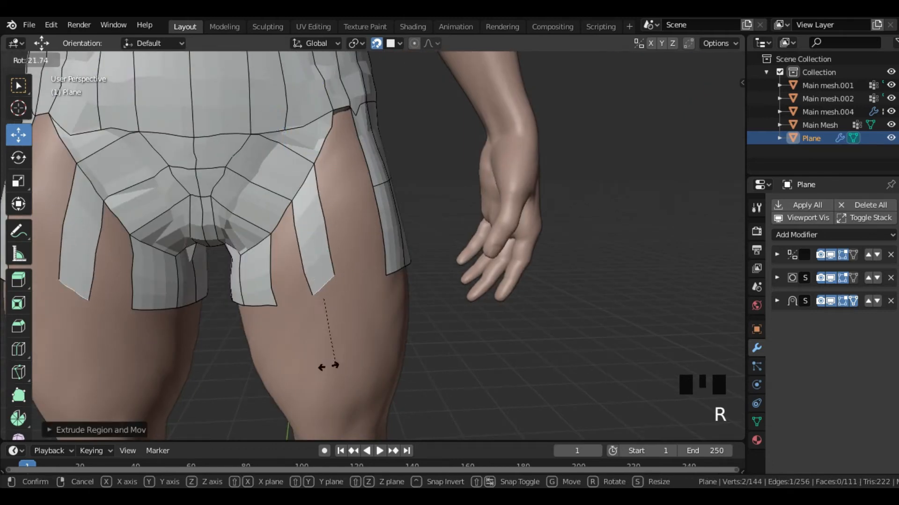
pyautogui.click(302, 370)
pyautogui.moveTo(302, 370); pyautogui.dragTo(318, 253, button='middle')
pyautogui.click(304, 189)
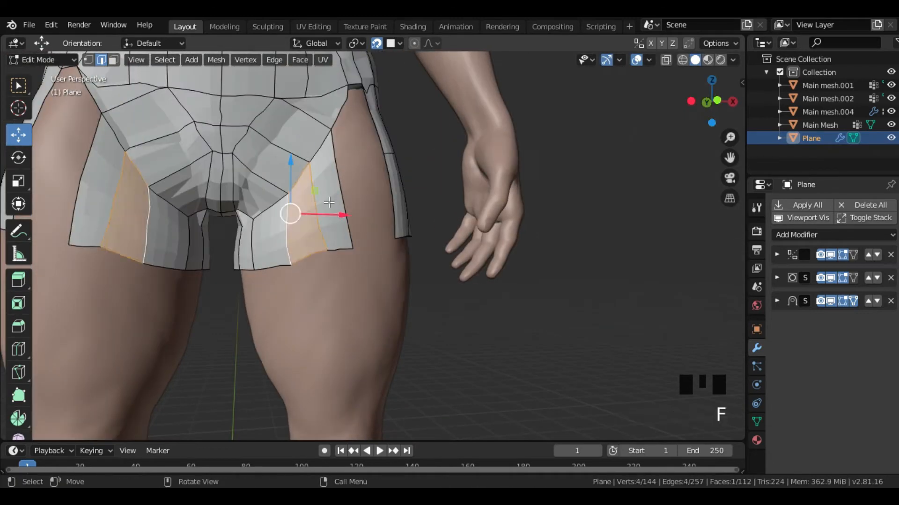
# - Fill the gap between the outer front thigh strip and the side thigh panel with faces
pyautogui.moveTo(329, 202); pyautogui.dragTo(367, 117, button='middle')
pyautogui.hotkey('ctrl', 'z')
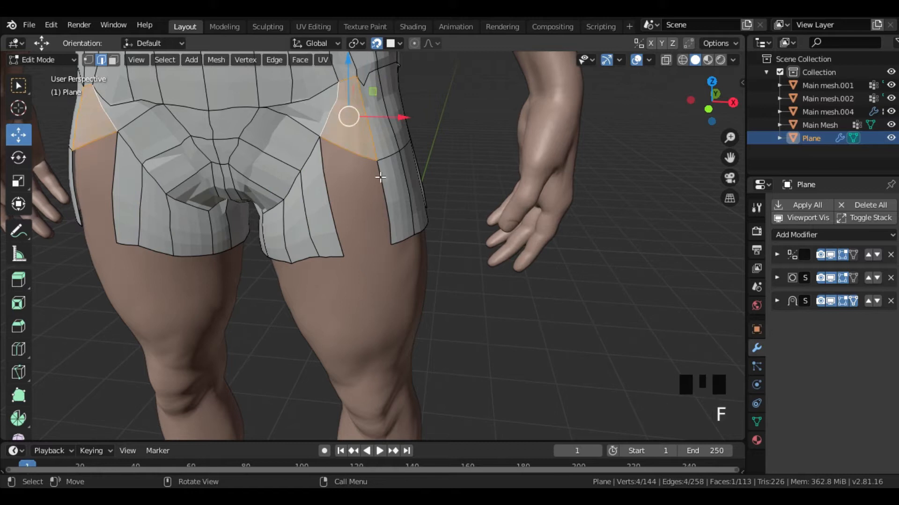
pyautogui.press('f')
pyautogui.moveTo(338, 191); pyautogui.dragTo(285, 208, button='middle')
pyautogui.click(424, 162)
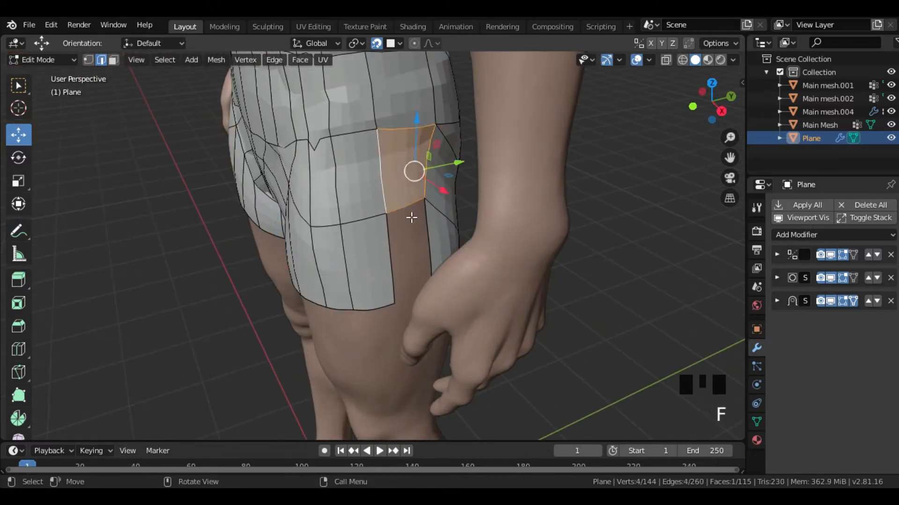
pyautogui.keyDown('shift'); pyautogui.click(391, 238); pyautogui.keyUp('shift')
pyautogui.press('f')
pyautogui.moveTo(392, 238); pyautogui.dragTo(206, 220, button='middle')
# - Extrude the rear leg-opening edge down the back of the thigh, rotate its end edge and fill the gap to the inner strip
pyautogui.keyDown('shift'); pyautogui.moveTo(356, 187); pyautogui.dragTo(411, 156, button='middle'); pyautogui.keyUp('shift')
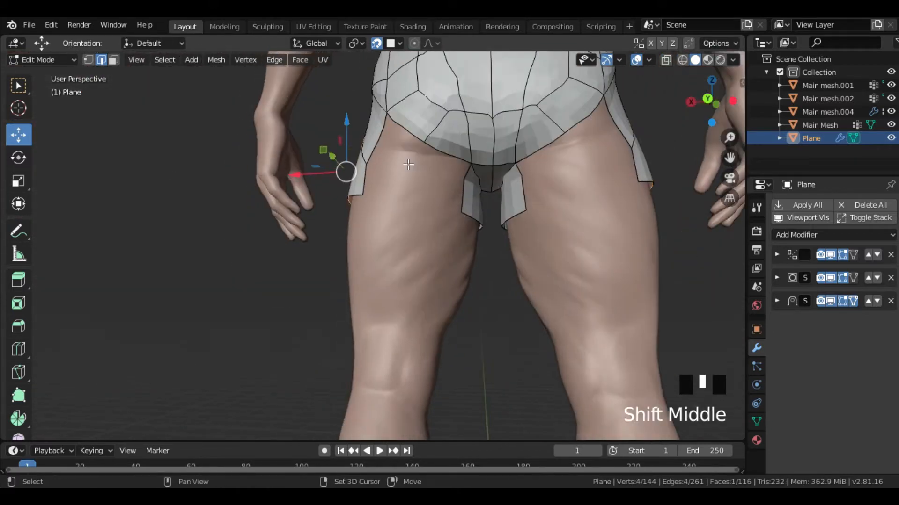
pyautogui.click(434, 135)
pyautogui.press('e')
pyautogui.click(440, 219)
pyautogui.press('e')
pyautogui.moveTo(372, 273); pyautogui.dragTo(448, 195, button='middle')
pyautogui.click(398, 283)
pyautogui.press('r')
pyautogui.click(430, 313)
pyautogui.press('f')
# - Extrude the inner-thigh edge repeatedly down to the knee and move its end edge into place
pyautogui.moveTo(402, 224); pyautogui.dragTo(433, 171, button='middle')
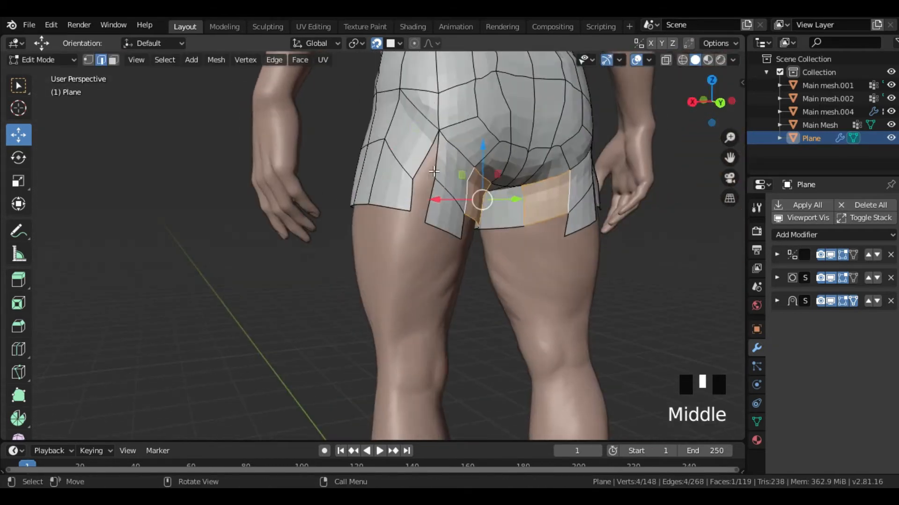
pyautogui.moveTo(430, 227); pyautogui.dragTo(402, 183, button='middle')
pyautogui.click(482, 165)
pyautogui.moveTo(491, 205); pyautogui.dragTo(476, 221, button='middle')
pyautogui.press('e')
pyautogui.click(459, 281)
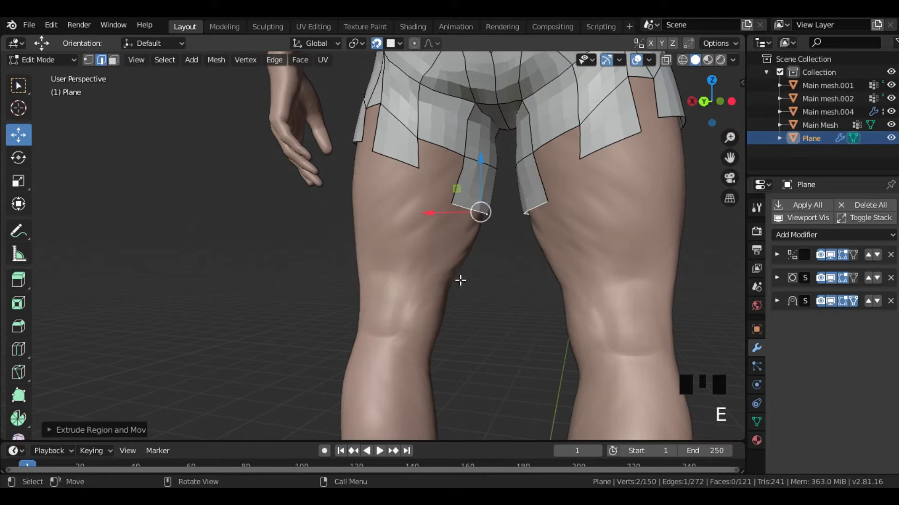
pyautogui.moveTo(459, 281); pyautogui.dragTo(478, 289, button='middle')
pyautogui.press('e')
pyautogui.click(461, 333)
pyautogui.press('e')
pyautogui.moveTo(461, 332); pyautogui.dragTo(310, 190, button='middle')
pyautogui.press('g')
pyautogui.click(435, 267)
# - Extrude the front thigh strip's end edges down to the knee, rotating and moving them to follow the leg
pyautogui.press('e')
pyautogui.click(433, 212)
pyautogui.press('a')
pyautogui.click(342, 198)
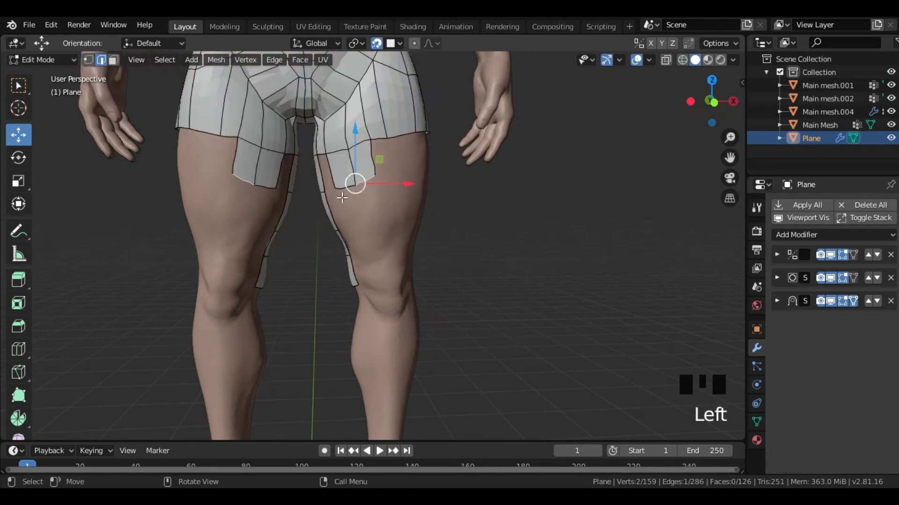
pyautogui.click(388, 251)
pyautogui.moveTo(389, 253); pyautogui.dragTo(365, 312, button='middle')
pyautogui.scroll(2, 365, 313)
pyautogui.press('r')
pyautogui.click(369, 309)
pyautogui.press('g')
pyautogui.click(372, 316)
pyautogui.press('e')
pyautogui.click(375, 357)
pyautogui.press('e')
# - Extrude the three outer front edges down the side of the thigh to the knee, rotating and moving the end edges
pyautogui.moveTo(421, 228); pyautogui.dragTo(457, 228, button='middle')
pyautogui.press('e')
pyautogui.press('s')
pyautogui.click(450, 272)
pyautogui.moveTo(450, 272)
pyautogui.mouseDown(button='middle')
pyautogui.moveTo(467, 311)
pyautogui.moveTo(451, 257)
pyautogui.mouseUp(button='middle')
pyautogui.press('e')
pyautogui.click(454, 342)
pyautogui.press('r')
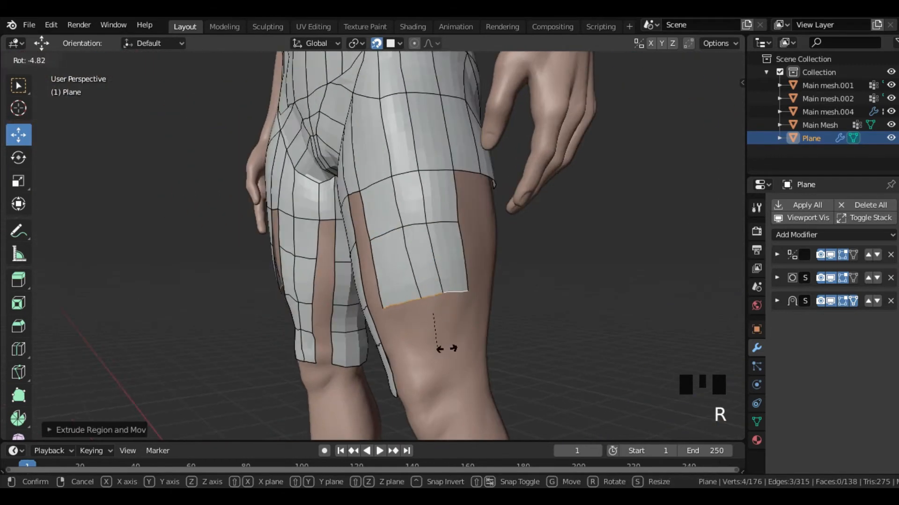
pyautogui.click(438, 345)
pyautogui.keyDown('shift'); pyautogui.moveTo(438, 345); pyautogui.dragTo(457, 273, button='middle'); pyautogui.keyUp('shift')
pyautogui.press('g')
pyautogui.click(453, 271)
pyautogui.press('e')
pyautogui.click(434, 335)
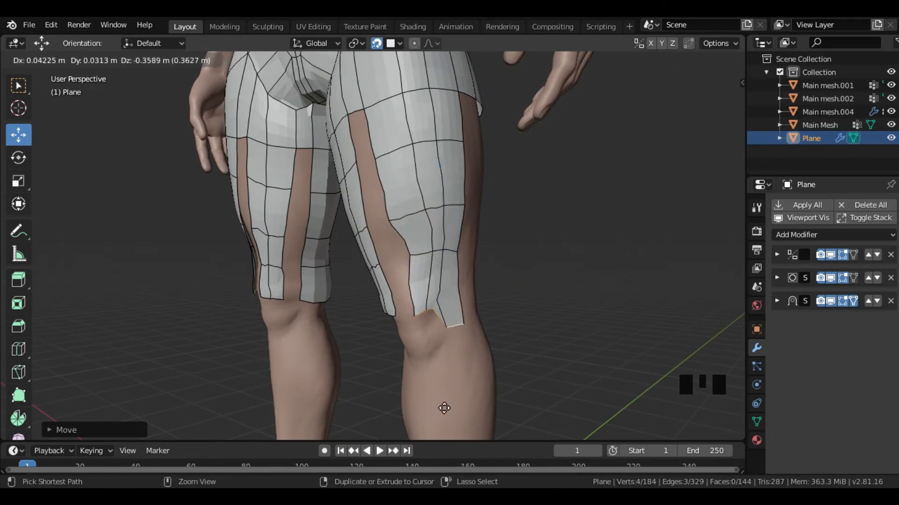
pyautogui.click(450, 377)
# - Extrude the rear leg-opening edges slightly down the back of the thigh and move the new corner vertices into line
pyautogui.moveTo(450, 378); pyautogui.dragTo(309, 286, button='middle')
pyautogui.keyDown('shift'); pyautogui.moveTo(309, 285); pyautogui.dragTo(402, 225, button='middle'); pyautogui.keyUp('shift')
pyautogui.click(431, 156)
pyautogui.keyDown('shift'); pyautogui.click(416, 123); pyautogui.keyUp('shift')
pyautogui.click(421, 131)
pyautogui.keyDown('shift'); pyautogui.moveTo(402, 225); pyautogui.dragTo(419, 202, button='middle'); pyautogui.keyUp('shift')
pyautogui.keyDown('ctrl'); pyautogui.click(479, 126); pyautogui.keyUp('ctrl')
pyautogui.press('e')
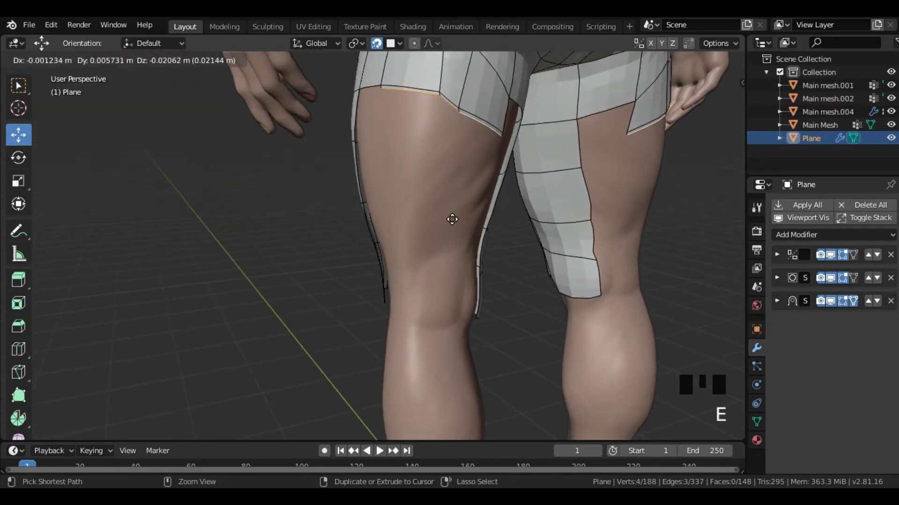
pyautogui.press('1')
pyautogui.click(488, 184)
pyautogui.moveTo(487, 220); pyautogui.dragTo(428, 244, button='middle')
pyautogui.press('g')
pyautogui.click(433, 226)
pyautogui.moveTo(370, 159); pyautogui.dragTo(415, 151, button='middle')
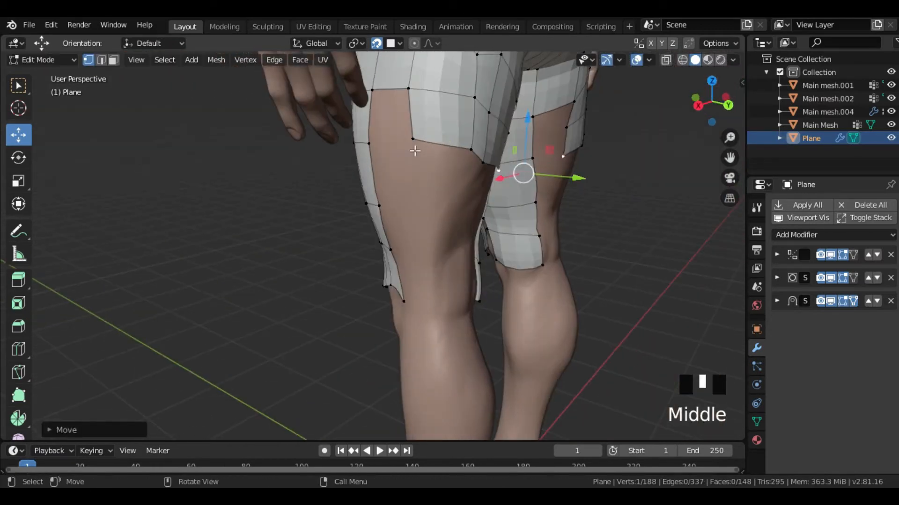
pyautogui.press('g')
pyautogui.moveTo(445, 202); pyautogui.dragTo(426, 201, button='middle')
pyautogui.click(443, 202)
# - Extrude the rear panel's three end edges twice further down the back of the thigh and rotate the end
pyautogui.keyDown('shift'); pyautogui.click(468, 176); pyautogui.keyUp('shift')
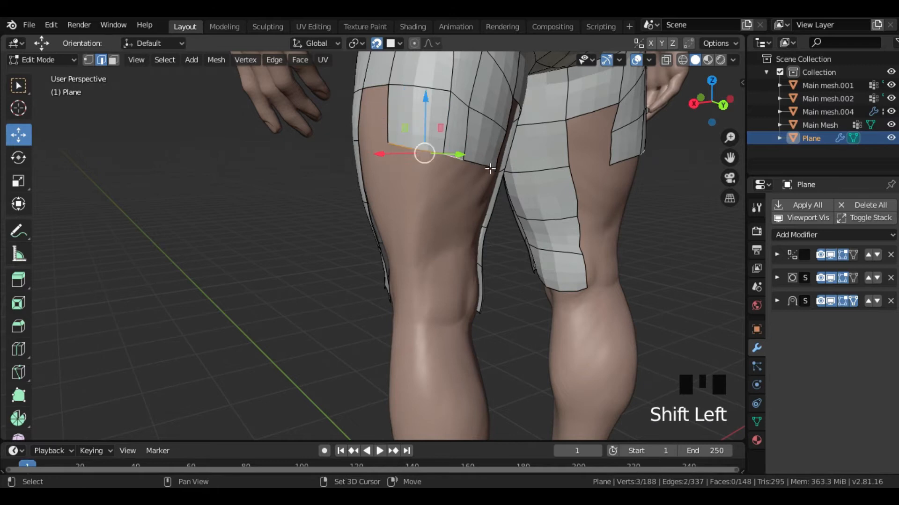
pyautogui.keyDown('shift'); pyautogui.click(490, 168); pyautogui.keyUp('shift')
pyautogui.moveTo(490, 169); pyautogui.dragTo(459, 200, button='middle')
pyautogui.press('e')
pyautogui.click(452, 255)
pyautogui.moveTo(452, 255); pyautogui.dragTo(469, 279, button='middle')
pyautogui.press('e')
pyautogui.click(445, 324)
pyautogui.press('r')
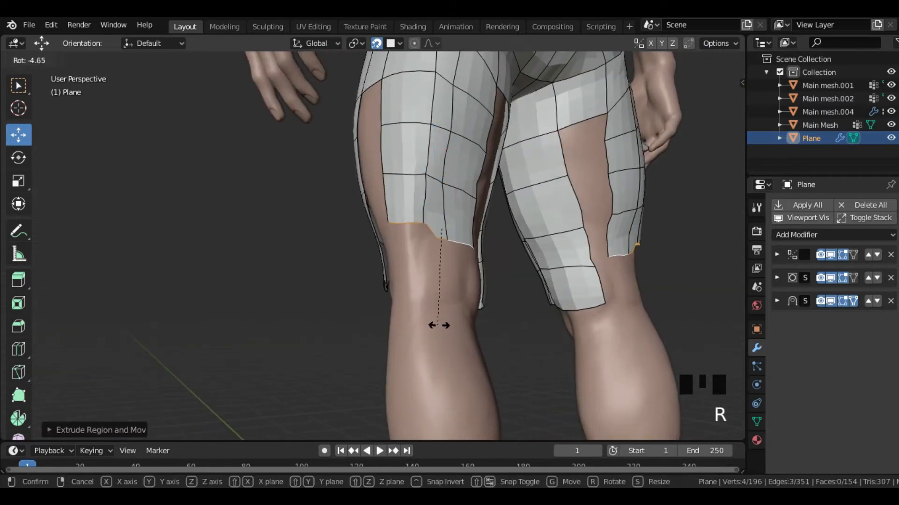
pyautogui.click(437, 325)
# - Move individual vertices along the rear thigh panel's lower border to even it out
pyautogui.moveTo(437, 323); pyautogui.dragTo(476, 304, button='middle')
pyautogui.press('1')
pyautogui.scroll(2, 442, 253)
pyautogui.click(496, 219)
pyautogui.moveTo(496, 234); pyautogui.dragTo(378, 257, button='middle')
pyautogui.press('g')
pyautogui.click(436, 284)
pyautogui.press('g')
pyautogui.click(465, 265)
# - Extrude the rear panel's end edges down to the back of the knee and move them into place
pyautogui.press('2')
pyautogui.click(469, 237)
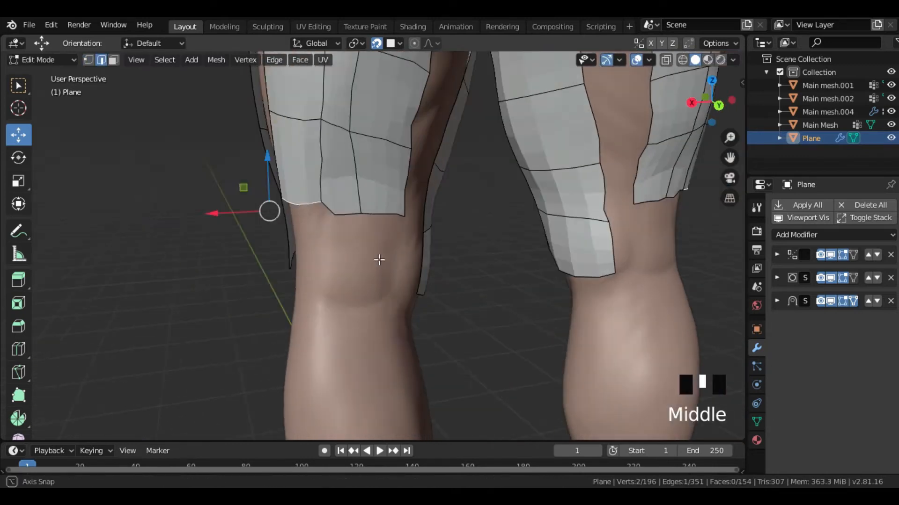
pyautogui.keyDown('ctrl'); pyautogui.click(390, 218); pyautogui.keyUp('ctrl')
pyautogui.moveTo(390, 225); pyautogui.dragTo(440, 220, button='middle')
pyautogui.press('e')
pyautogui.click(429, 297)
pyautogui.moveTo(429, 297); pyautogui.dragTo(422, 224, button='middle')
pyautogui.scroll(-3, 379, 263)
pyautogui.click(352, 192)
pyautogui.moveTo(360, 206); pyautogui.dragTo(420, 158, button='middle')
pyautogui.press('g')
pyautogui.click(493, 225)
# - Fill the vertical gap between the outer side and rear thigh panels with faces down to the knee
pyautogui.scroll(2, 369, 192)
pyautogui.scroll(3, 366, 199)
pyautogui.keyDown('shift'); pyautogui.click(417, 182); pyautogui.keyUp('shift')
pyautogui.press('f')
pyautogui.keyDown('shift'); pyautogui.click(420, 159); pyautogui.keyUp('shift')
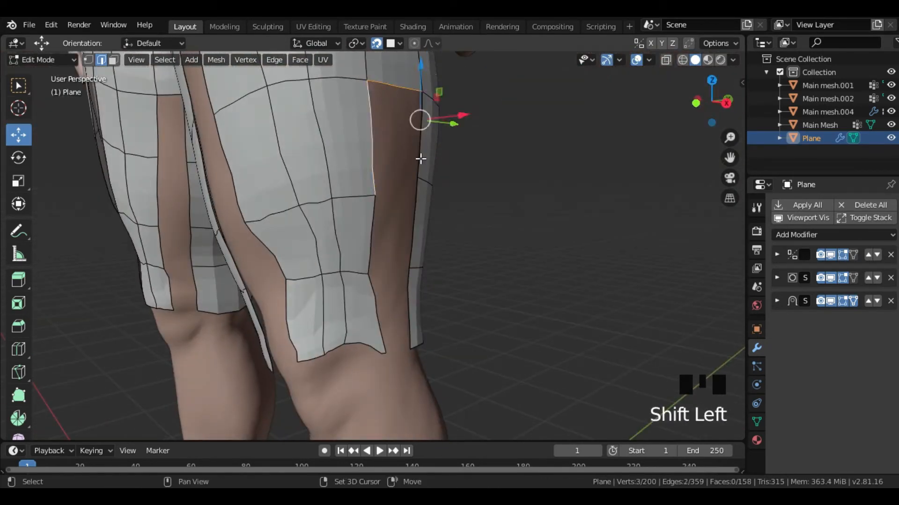
pyautogui.press('f')
pyautogui.moveTo(391, 277); pyautogui.dragTo(285, 218, button='middle')
pyautogui.scroll(4, 287, 197)
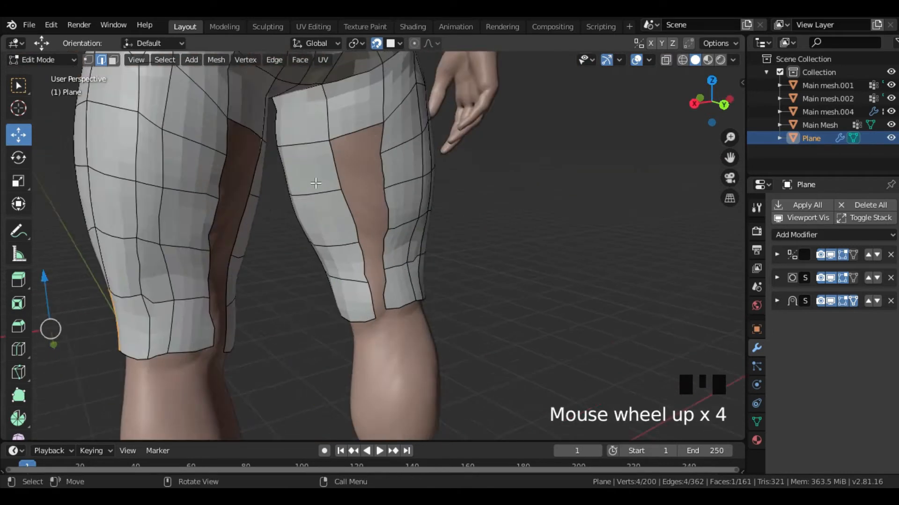
# - Fill the vertical gap between the rear thigh panel and the inner strip with faces, undoing and redoing the lowest one
pyautogui.keyDown('shift'); pyautogui.click(289, 169); pyautogui.keyUp('shift')
pyautogui.click(323, 213)
pyautogui.keyDown('shift'); pyautogui.click(311, 186); pyautogui.keyUp('shift')
pyautogui.scroll(3, 309, 192)
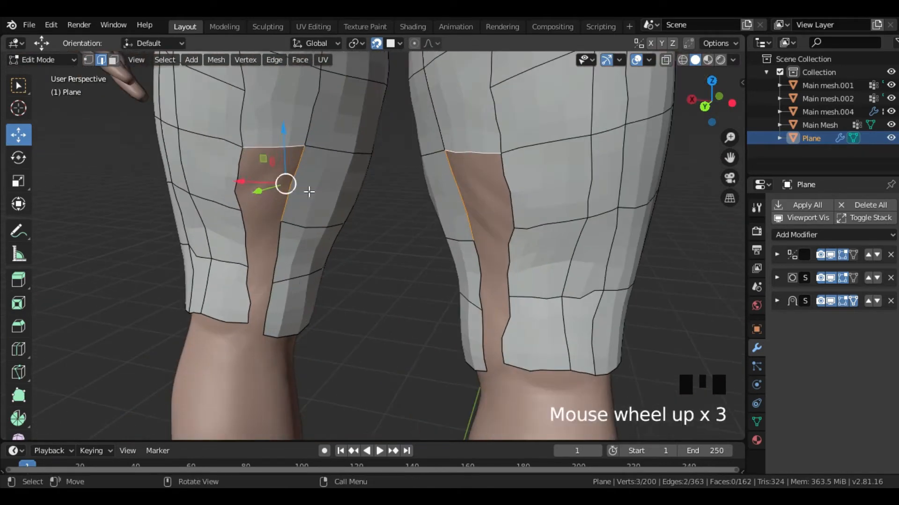
pyautogui.keyDown('shift'); pyautogui.click(261, 217); pyautogui.keyUp('shift')
pyautogui.scroll(2, 259, 216)
pyautogui.press('f')
pyautogui.keyDown('shift'); pyautogui.moveTo(255, 215); pyautogui.dragTo(282, 155, button='middle'); pyautogui.keyUp('shift')
pyautogui.click(276, 247)
pyautogui.keyDown('shift'); pyautogui.click(272, 216); pyautogui.keyUp('shift')
pyautogui.hotkey('ctrl', 'z')
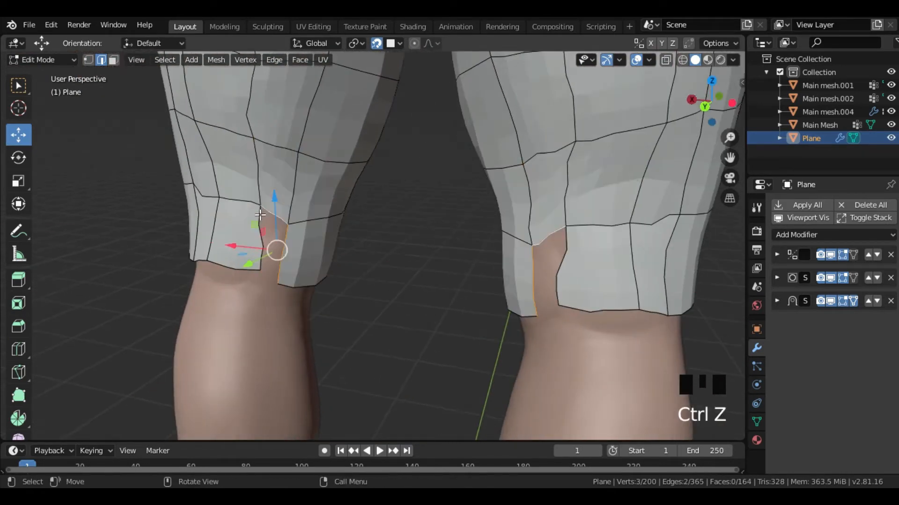
pyautogui.scroll(3, 243, 206)
pyautogui.keyDown('shift'); pyautogui.click(233, 207); pyautogui.keyUp('shift')
pyautogui.press('f')
# - Fill the gap between the front strip and the outer thigh panel with faces down to the knee
pyautogui.scroll(-4, 274, 215)
pyautogui.moveTo(275, 215); pyautogui.dragTo(384, 256, button='middle')
pyautogui.scroll(6, 514, 204)
pyautogui.scroll(-4, 408, 199)
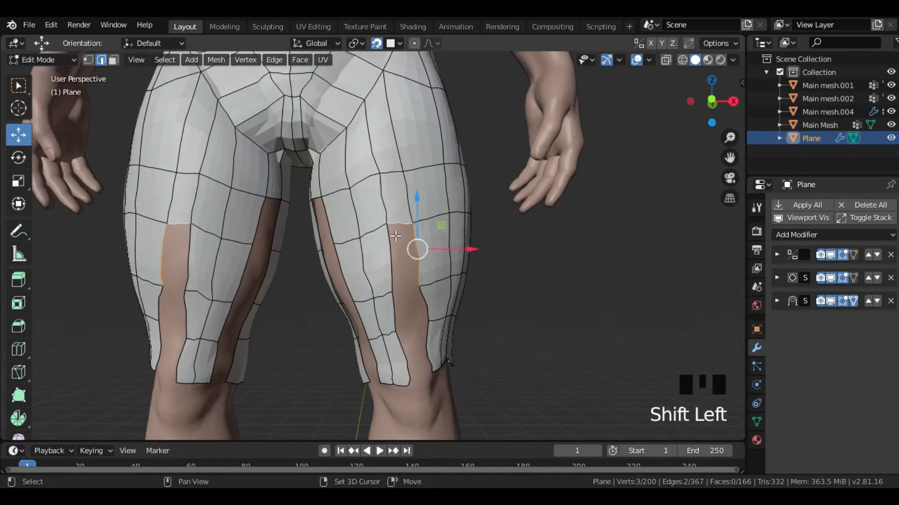
pyautogui.press('f')
pyautogui.moveTo(394, 316); pyautogui.dragTo(427, 327, button='middle')
pyautogui.scroll(2, 410, 295)
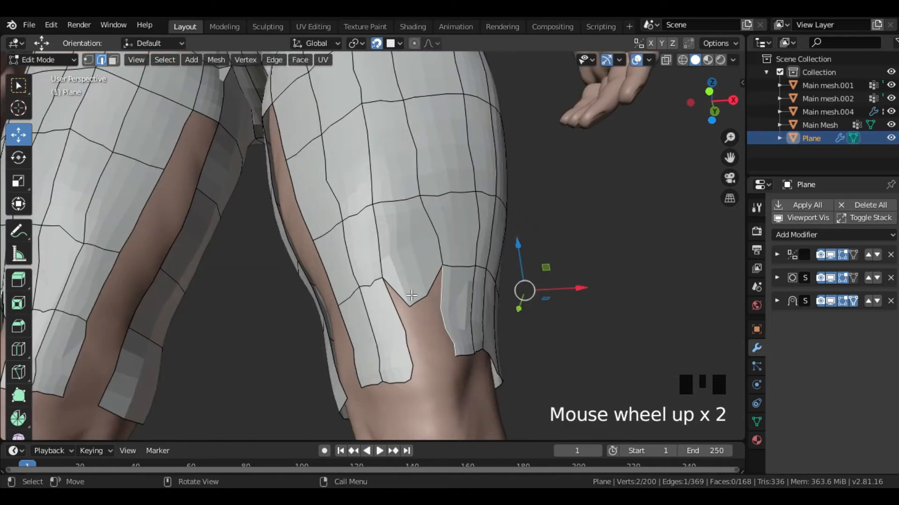
pyautogui.moveTo(422, 313); pyautogui.dragTo(419, 298)
pyautogui.keyDown('shift'); pyautogui.click(400, 321); pyautogui.keyUp('shift')
pyautogui.press('f')
# - Fill the gap between the inner thigh strip and the front strip with faces
pyautogui.moveTo(402, 320); pyautogui.dragTo(439, 327, button='middle')
pyautogui.click(390, 112)
pyautogui.keyDown('shift'); pyautogui.click(410, 145); pyautogui.keyUp('shift')
pyautogui.press('f')
pyautogui.scroll(-4, 473, 314)
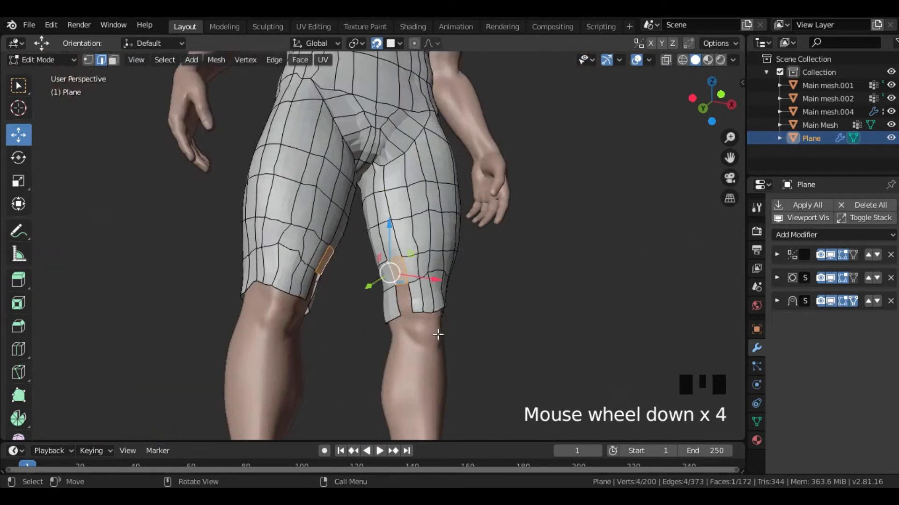
# - Extrude the front knee edges down over the kneecap onto the upper shin and rotate the new bottom edges
pyautogui.scroll(2, 360, 205)
pyautogui.moveTo(396, 277); pyautogui.dragTo(415, 302, button='middle')
pyautogui.keyDown('shift'); pyautogui.click(365, 206); pyautogui.keyUp('shift')
pyautogui.press('e')
pyautogui.click(386, 253)
pyautogui.press('e')
pyautogui.click(414, 397)
pyautogui.press('r')
pyautogui.click(395, 387)
pyautogui.moveTo(395, 387); pyautogui.dragTo(461, 256, button='middle')
# - Extrude the front shin strip further down to the ankle in two sections
pyautogui.press('e')
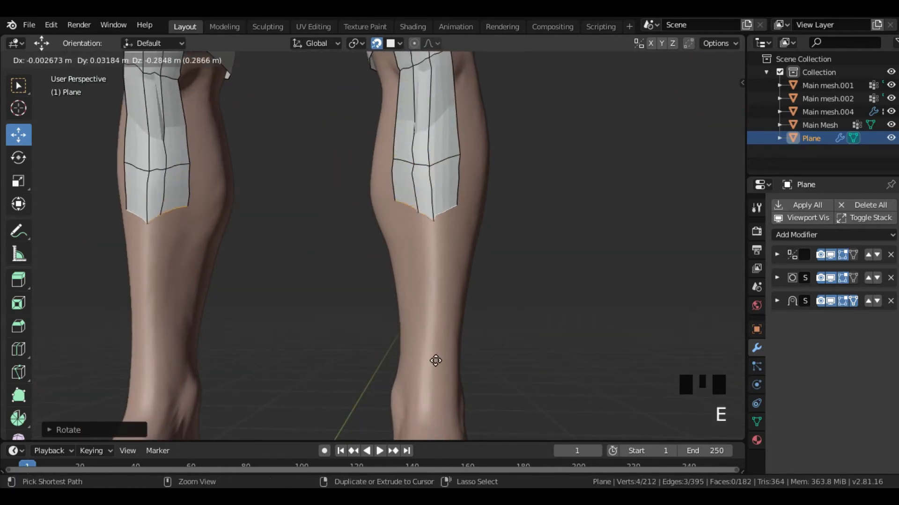
pyautogui.click(435, 418)
pyautogui.keyDown('shift'); pyautogui.moveTo(434, 412); pyautogui.dragTo(444, 259, button='middle'); pyautogui.keyUp('shift')
pyautogui.press('e')
pyautogui.click(440, 358)
# - Reposition individual vertices of the front shin strip to even out its shape
pyautogui.press('1')
pyautogui.click(420, 221)
pyautogui.press('g')
pyautogui.moveTo(419, 221); pyautogui.dragTo(477, 262, button='middle')
pyautogui.click(409, 323)
pyautogui.click(463, 236)
pyautogui.press('g')
pyautogui.click(457, 293)
pyautogui.moveTo(457, 292); pyautogui.dragTo(371, 195, button='middle')
# - Extrude the outer knee edges a short way below the knee and scale the new edges
pyautogui.press('2')
pyautogui.keyDown('shift'); pyautogui.click(367, 201); pyautogui.keyUp('shift')
pyautogui.scroll(-3, 371, 194)
pyautogui.press('e')
pyautogui.click(390, 249)
pyautogui.press('s')
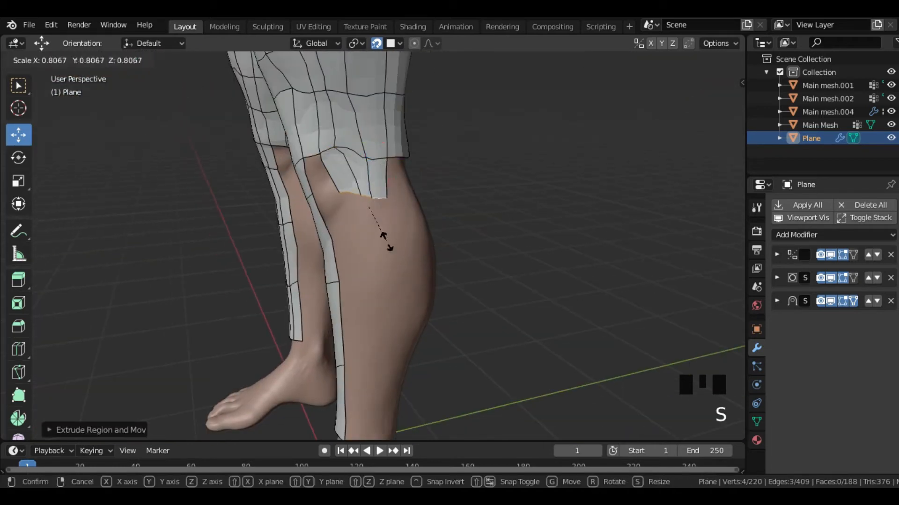
pyautogui.click(386, 243)
# - Extrude the outer panel down along the calf in two more sections, scaling its edges to fit the leg
pyautogui.press('e')
pyautogui.click(378, 365)
pyautogui.press('s')
pyautogui.click(379, 374)
pyautogui.keyDown('shift'); pyautogui.moveTo(382, 339); pyautogui.dragTo(412, 256, button='middle'); pyautogui.keyUp('shift')
pyautogui.press('e')
pyautogui.click(390, 346)
# - Fill the small opening between two edges below the knee and extrude the rear knee edges down the calf
pyautogui.scroll(4, 411, 257)
pyautogui.click(403, 212)
pyautogui.keyDown('shift'); pyautogui.click(437, 225); pyautogui.keyUp('shift')
pyautogui.press('f')
pyautogui.moveTo(437, 225); pyautogui.dragTo(370, 201, button='middle')
pyautogui.keyDown('alt'); pyautogui.click(394, 91); pyautogui.keyUp('alt')
pyautogui.press('e')
pyautogui.click(382, 366)
pyautogui.scroll(-4, 363, 267)
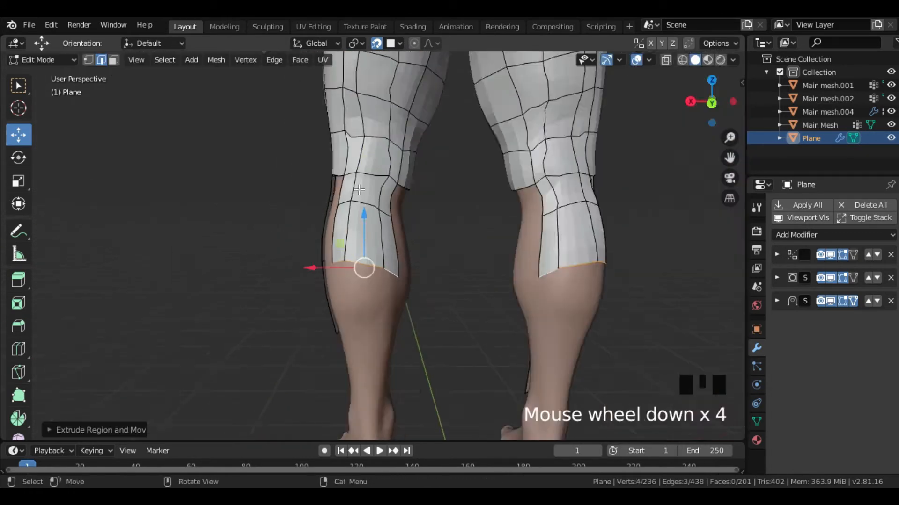
# - Move a bottom corner vertex of the rear calf panel and extrude from its edges
pyautogui.scroll(2, 391, 161)
pyautogui.keyDown('ctrl'); pyautogui.rightClick(387, 267); pyautogui.keyUp('ctrl')
pyautogui.click(416, 280)
pyautogui.press('g')
pyautogui.click(428, 250)
pyautogui.moveTo(428, 251); pyautogui.dragTo(409, 112, button='middle')
pyautogui.press('e')
pyautogui.click(354, 86)
pyautogui.keyDown('shift'); pyautogui.moveTo(410, 112); pyautogui.dragTo(415, 190, button='middle'); pyautogui.keyUp('shift')
# - Add a loop cut to the calf mesh and extrude the rear panel down to the ankle in two sections
pyautogui.hotkey('ctrl', 'r')
pyautogui.click(409, 123)
pyautogui.click(432, 125)
pyautogui.press('e')
pyautogui.click(405, 229)
pyautogui.moveTo(405, 230); pyautogui.dragTo(428, 243, button='middle')
pyautogui.press('e')
pyautogui.click(421, 340)
pyautogui.moveTo(414, 338); pyautogui.dragTo(393, 342, button='middle')
# - Extrude the narrow inner strip down the inside of the lower leg in two sections
pyautogui.moveTo(398, 273); pyautogui.dragTo(412, 280)
pyautogui.moveTo(412, 280); pyautogui.dragTo(408, 318, button='middle')
pyautogui.keyDown('shift'); pyautogui.moveTo(408, 318); pyautogui.dragTo(411, 220, button='middle'); pyautogui.keyUp('shift')
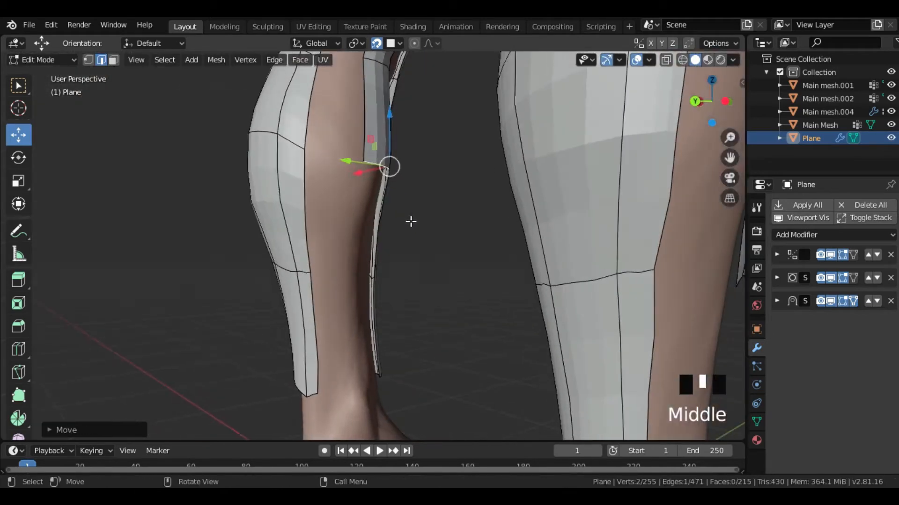
pyautogui.press('e')
pyautogui.click(395, 335)
pyautogui.keyDown('shift'); pyautogui.moveTo(395, 335); pyautogui.dragTo(402, 238, button='middle'); pyautogui.keyUp('shift')
pyautogui.press('e')
pyautogui.click(403, 304)
pyautogui.keyDown('shift'); pyautogui.moveTo(403, 304); pyautogui.dragTo(428, 228, button='middle'); pyautogui.keyUp('shift')
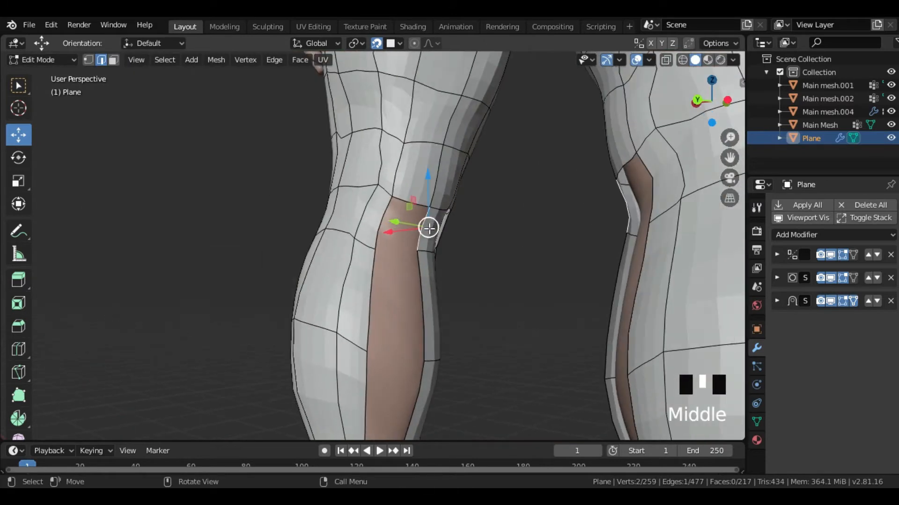
# - Fill the gap between the rear calf panel and the inner leg strip with faces from the knee down
pyautogui.click(372, 247)
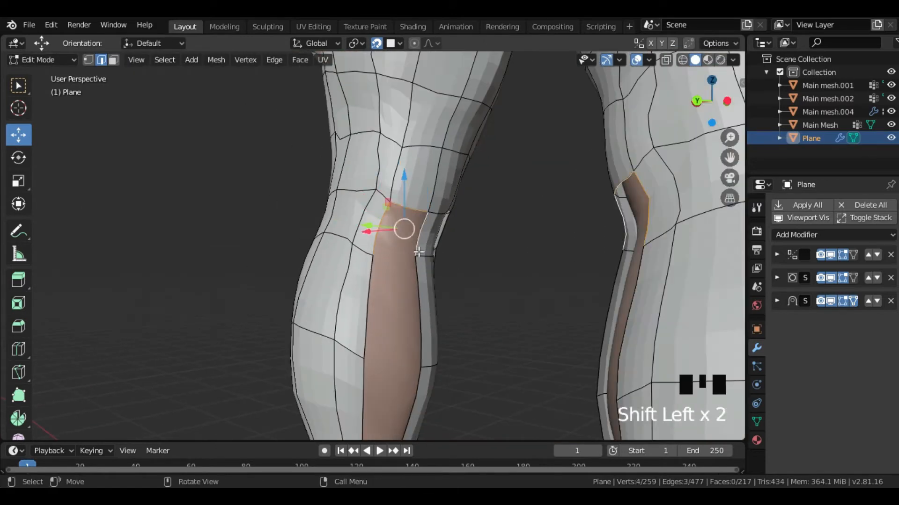
pyautogui.keyDown('shift'); pyautogui.click(421, 307); pyautogui.keyUp('shift')
pyautogui.press('f')
pyautogui.keyDown('shift'); pyautogui.moveTo(421, 307); pyautogui.dragTo(433, 146, button='middle'); pyautogui.keyUp('shift')
pyautogui.click(373, 243)
pyautogui.keyDown('shift'); pyautogui.click(420, 253); pyautogui.keyUp('shift')
pyautogui.press('f')
pyautogui.keyDown('shift'); pyautogui.moveTo(418, 277); pyautogui.dragTo(602, 210, button='middle'); pyautogui.keyUp('shift')
# - Fill the gap between the outer calf panel and the rear calf panel with faces below the knee
pyautogui.keyDown('shift'); pyautogui.moveTo(601, 210); pyautogui.dragTo(487, 362, button='middle'); pyautogui.keyUp('shift')
pyautogui.click(376, 205)
pyautogui.moveTo(377, 205); pyautogui.dragTo(323, 225, button='middle')
pyautogui.keyDown('shift'); pyautogui.click(377, 217); pyautogui.keyUp('shift')
pyautogui.press('f')
pyautogui.moveTo(381, 234); pyautogui.dragTo(446, 226, button='middle')
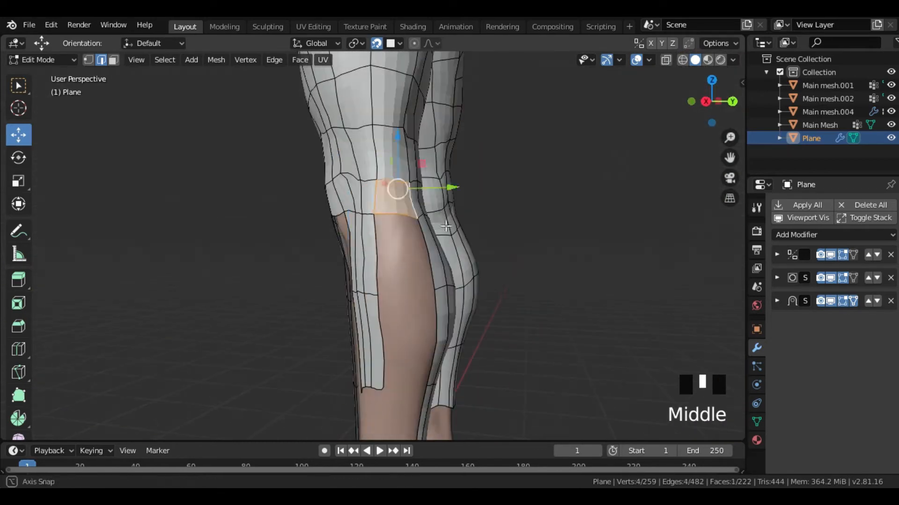
pyautogui.moveTo(429, 329); pyautogui.dragTo(487, 318, button='middle')
# - Fill the gap between the front shin strip and the outer calf panel with faces
pyautogui.click(390, 226)
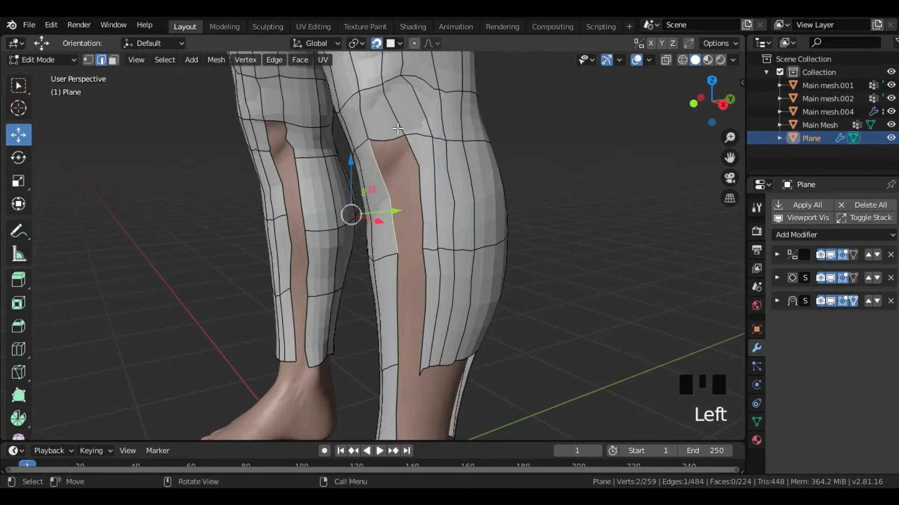
pyautogui.keyDown('shift'); pyautogui.click(413, 194); pyautogui.keyUp('shift')
pyautogui.press('f')
pyautogui.click(380, 202)
pyautogui.keyDown('shift'); pyautogui.click(405, 223); pyautogui.keyUp('shift')
pyautogui.press('f')
# - Extrude the bottom edges of the outer calf panel down to the ankle and reposition them
pyautogui.keyDown('shift'); pyautogui.moveTo(408, 248); pyautogui.dragTo(423, 179, button='middle'); pyautogui.keyUp('shift')
pyautogui.click(373, 204)
pyautogui.keyDown('shift'); pyautogui.click(390, 193); pyautogui.keyUp('shift')
pyautogui.keyDown('shift'); pyautogui.click(424, 177); pyautogui.keyUp('shift')
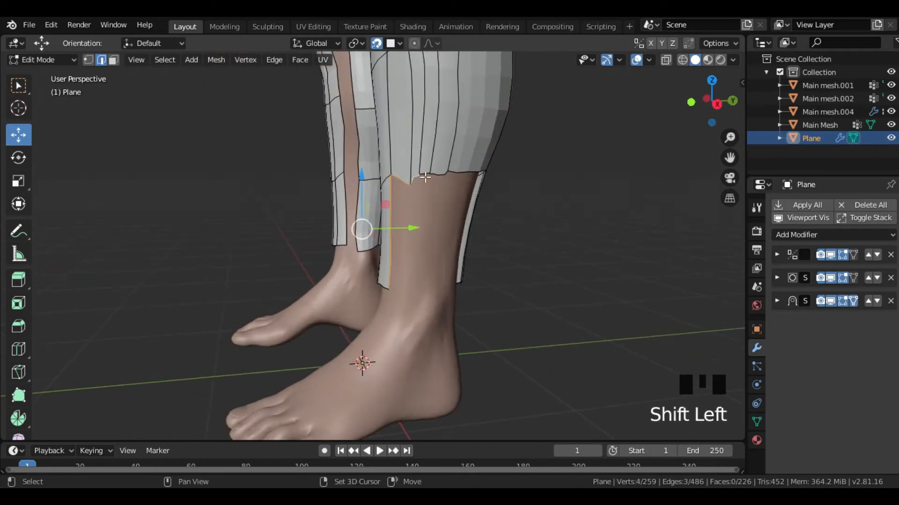
pyautogui.moveTo(431, 260); pyautogui.dragTo(430, 286, button='middle')
pyautogui.press('e')
pyautogui.click(448, 355)
pyautogui.moveTo(447, 355); pyautogui.dragTo(387, 327, button='middle')
pyautogui.press('g')
pyautogui.click(463, 338)
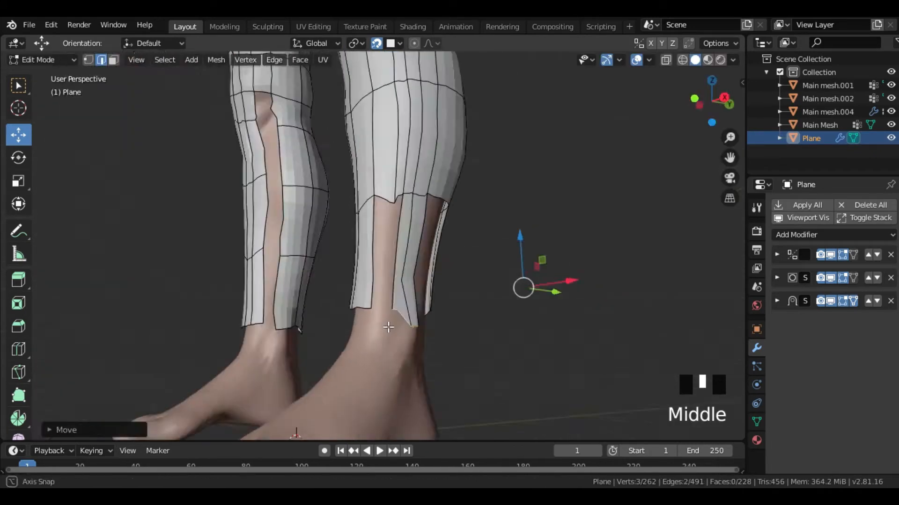
# - Fill the gaps on both sides of the outer ankle panel with faces
pyautogui.click(421, 243)
pyautogui.keyDown('shift'); pyautogui.click(391, 235); pyautogui.keyUp('shift')
pyautogui.press('f')
pyautogui.moveTo(391, 235); pyautogui.dragTo(412, 243, button='middle')
pyautogui.click(439, 234)
pyautogui.keyDown('shift'); pyautogui.click(408, 149); pyautogui.keyUp('shift')
pyautogui.press('f')
# - Fill the gap between the front shin strip and the inner calf panel with faces toward the ankle
pyautogui.scroll(-6, 491, 294)
pyautogui.moveTo(491, 294); pyautogui.dragTo(585, 286, button='middle')
pyautogui.scroll(5, 468, 243)
pyautogui.keyDown('shift'); pyautogui.moveTo(422, 117); pyautogui.dragTo(397, 244, button='middle'); pyautogui.keyUp('shift')
pyautogui.moveTo(398, 244); pyautogui.dragTo(450, 234, button='middle')
pyautogui.click(453, 125)
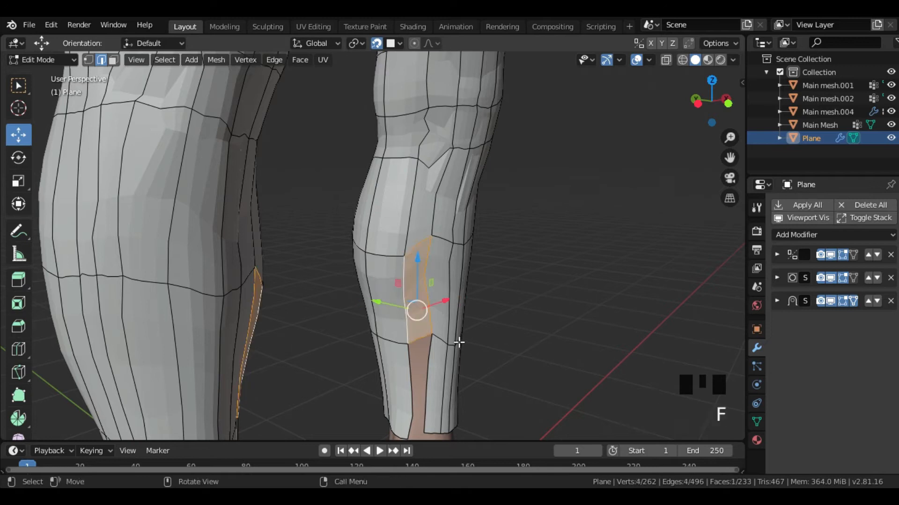
pyautogui.keyDown('shift'); pyautogui.moveTo(459, 342); pyautogui.dragTo(358, 188, button='middle'); pyautogui.keyUp('shift')
pyautogui.click(328, 225)
pyautogui.keyDown('shift'); pyautogui.click(310, 225); pyautogui.keyUp('shift')
pyautogui.press('f')
# - Fill the last remaining opening in the lower leg mesh with a face
pyautogui.moveTo(323, 234); pyautogui.dragTo(409, 246, button='middle')
pyautogui.click(468, 243)
pyautogui.scroll(-4, 493, 238)
pyautogui.moveTo(493, 238); pyautogui.dragTo(287, 201, button='middle')
pyautogui.scroll(3, 411, 351)
pyautogui.moveTo(410, 351); pyautogui.dragTo(399, 288, button='middle')
pyautogui.click(398, 284)
pyautogui.keyDown('shift'); pyautogui.click(370, 319); pyautogui.keyUp('shift')
pyautogui.press('f')
# - Move the vertex on the back armhole edge outward and down toward the underarm
pyautogui.moveTo(379, 323); pyautogui.dragTo(417, 342, button='middle')
pyautogui.press('1')
pyautogui.click(339, 254)
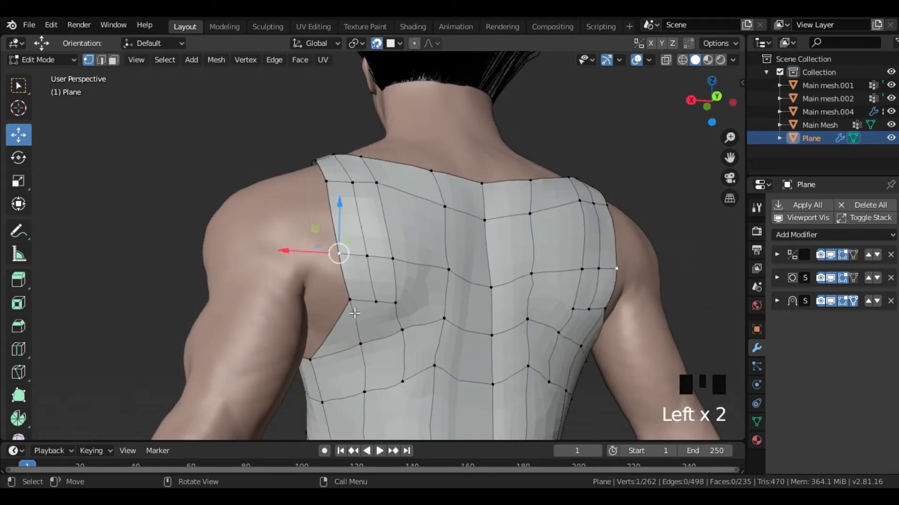
pyautogui.click(351, 302)
pyautogui.press('g')
pyautogui.click(333, 329)
pyautogui.moveTo(333, 329); pyautogui.dragTo(398, 306, button='middle')
# - Select an edge near the armhole and shift it slightly
pyautogui.scroll(2, 403, 302)
pyautogui.press('2')
pyautogui.click(409, 298)
pyautogui.press('g')
pyautogui.click(412, 306)
# - Move the vertex on the front armhole edge outward toward the shoulder
pyautogui.keyDown('ctrl'); pyautogui.moveTo(464, 301); pyautogui.dragTo(461, 332, button='middle'); pyautogui.keyUp('ctrl')
pyautogui.moveTo(461, 323); pyautogui.dragTo(402, 299, button='middle')
pyautogui.keyDown('shift'); pyautogui.moveTo(402, 299); pyautogui.dragTo(571, 262, button='middle'); pyautogui.keyUp('shift')
pyautogui.keyDown('ctrl'); pyautogui.moveTo(561, 262); pyautogui.dragTo(520, 219, button='middle'); pyautogui.keyUp('ctrl')
pyautogui.keyDown('shift'); pyautogui.moveTo(515, 220); pyautogui.dragTo(507, 259, button='middle'); pyautogui.keyUp('shift')
pyautogui.press('1')
pyautogui.click(419, 274)
pyautogui.press('g')
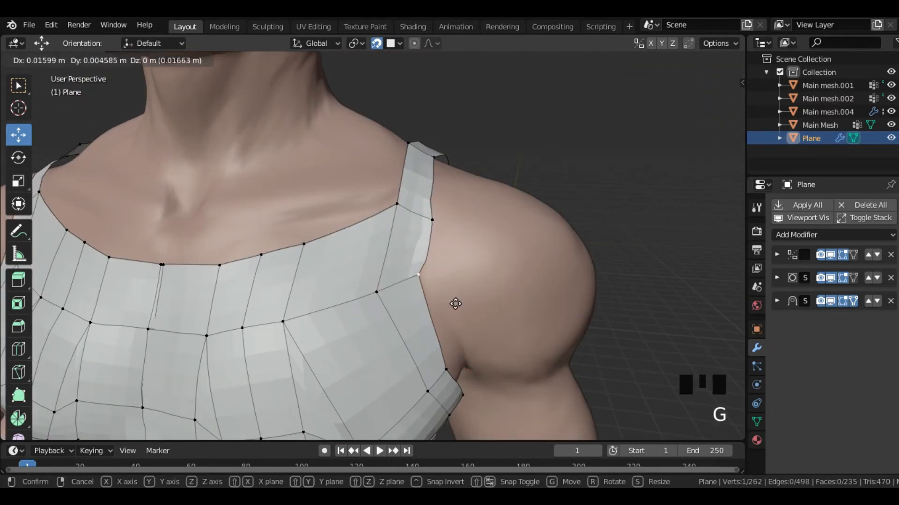
pyautogui.click(453, 307)
# - Reposition two further vertices along the armhole edge to refine its curve
pyautogui.moveTo(453, 306); pyautogui.dragTo(444, 349, button='middle')
pyautogui.keyDown('shift'); pyautogui.moveTo(444, 347); pyautogui.dragTo(407, 403, button='middle'); pyautogui.keyUp('shift')
pyautogui.click(442, 206)
pyautogui.press('g')
pyautogui.click(465, 268)
pyautogui.moveTo(465, 268); pyautogui.dragTo(458, 222, button='middle')
pyautogui.keyDown('ctrl'); pyautogui.moveTo(444, 173); pyautogui.dragTo(445, 162); pyautogui.keyUp('ctrl')
pyautogui.moveTo(446, 187); pyautogui.dragTo(457, 243, button='middle')
pyautogui.moveTo(457, 262); pyautogui.dragTo(576, 241, button='middle')
pyautogui.press('g')
pyautogui.click(436, 274)
pyautogui.click(576, 241)
pyautogui.keyDown('shift'); pyautogui.moveTo(505, 190); pyautogui.dragTo(491, 253, button='middle'); pyautogui.keyUp('shift')
pyautogui.moveTo(492, 252); pyautogui.dragTo(398, 262, button='middle')
# - Add a loop cut to the garment mesh near the armhole and shift an edge beside it
pyautogui.scroll(5, 398, 280)
pyautogui.hotkey('ctrl', 'r')
pyautogui.click(397, 305)
pyautogui.click(397, 305)
pyautogui.press('2')
pyautogui.click(392, 291)
pyautogui.press('g')
pyautogui.click(399, 265)
pyautogui.moveTo(402, 272); pyautogui.dragTo(234, 299, button='middle')
pyautogui.moveTo(435, 290); pyautogui.dragTo(134, 327, button='middle')
pyautogui.press('g')
pyautogui.keyDown('ctrl'); pyautogui.click(482, 303); pyautogui.keyUp('ctrl')
# - Check the mesh around the armhole and underarm, and return the garment to Object Mode
pyautogui.scroll(-7, 482, 303)
pyautogui.scroll(6, 281, 300)
pyautogui.keyDown('shift'); pyautogui.moveTo(529, 276); pyautogui.dragTo(468, 291, button='middle'); pyautogui.keyUp('shift')
pyautogui.press('1')
pyautogui.click(392, 252)
pyautogui.keyDown('ctrl'); pyautogui.moveTo(488, 290); pyautogui.dragTo(483, 289); pyautogui.keyUp('ctrl')
pyautogui.scroll(-3, 468, 276)
pyautogui.keyDown('shift'); pyautogui.moveTo(433, 229); pyautogui.dragTo(264, 267, button='middle'); pyautogui.keyUp('shift')
pyautogui.press('2')
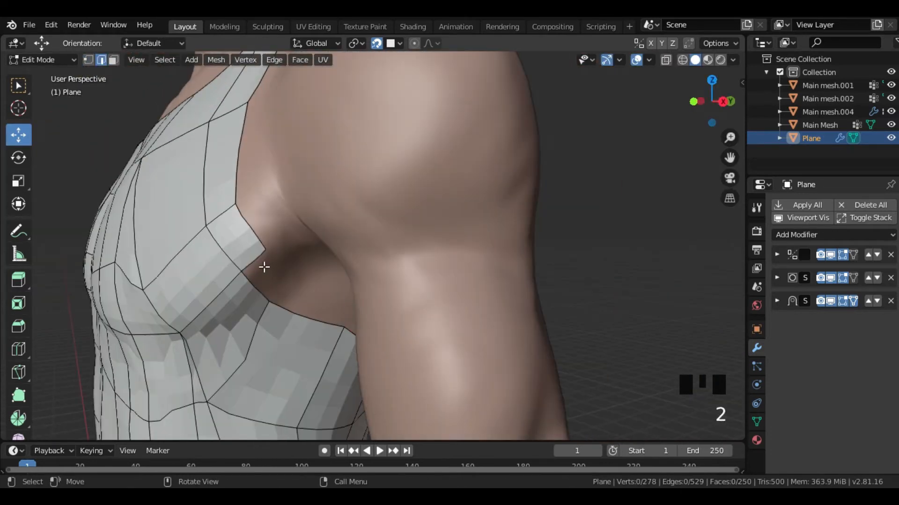
pyautogui.moveTo(298, 309); pyautogui.dragTo(562, 304, button='middle')
pyautogui.scroll(-2, 506, 345)
pyautogui.keyDown('shift'); pyautogui.moveTo(505, 345); pyautogui.dragTo(509, 286, button='middle'); pyautogui.keyUp('shift')
pyautogui.press('Tab')
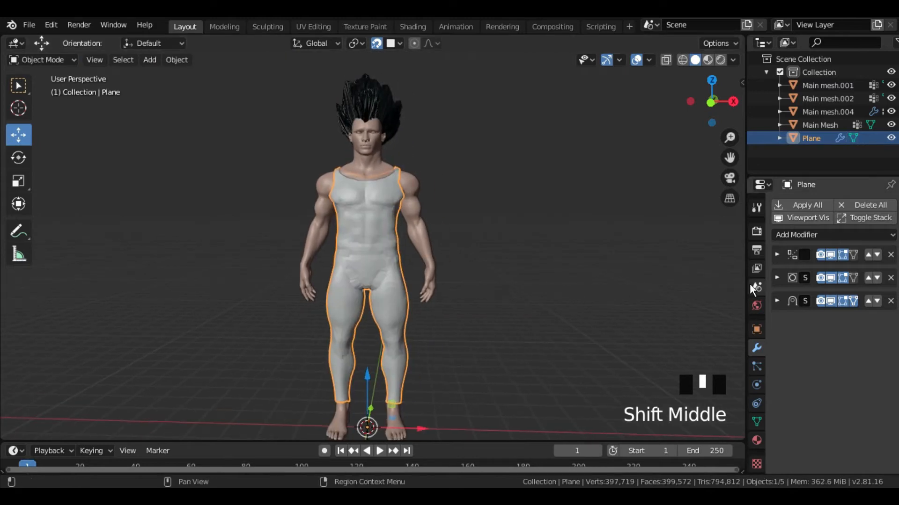
# - Apply the garment's Mirror, Subdivision and Shrinkwrap modifiers in stack order
pyautogui.moveTo(745, 278); pyautogui.dragTo(680, 299)
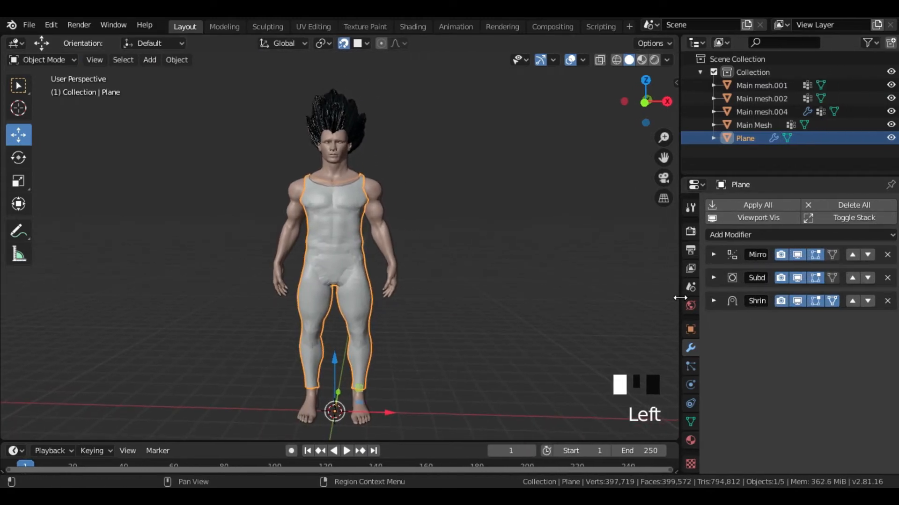
pyautogui.click(713, 255)
pyautogui.click(721, 272)
pyautogui.click(713, 255)
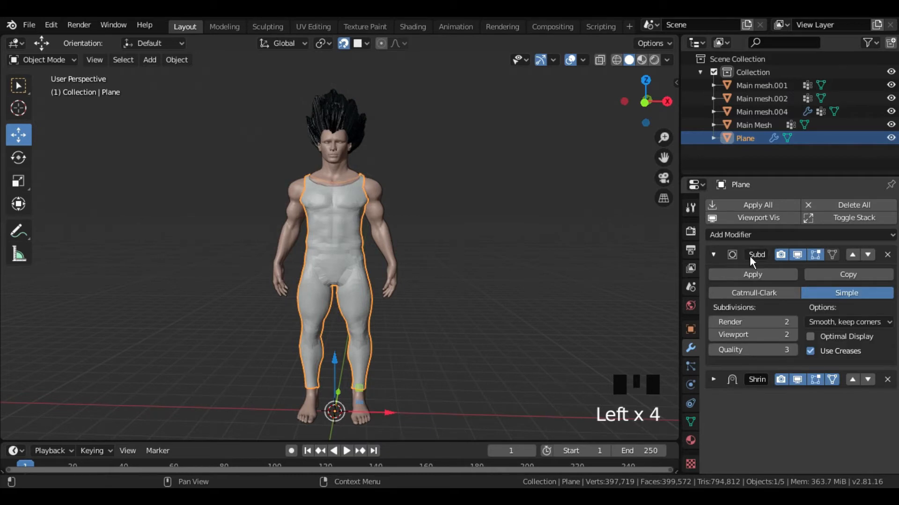
pyautogui.click(718, 274)
pyautogui.click(713, 255)
pyautogui.click(744, 275)
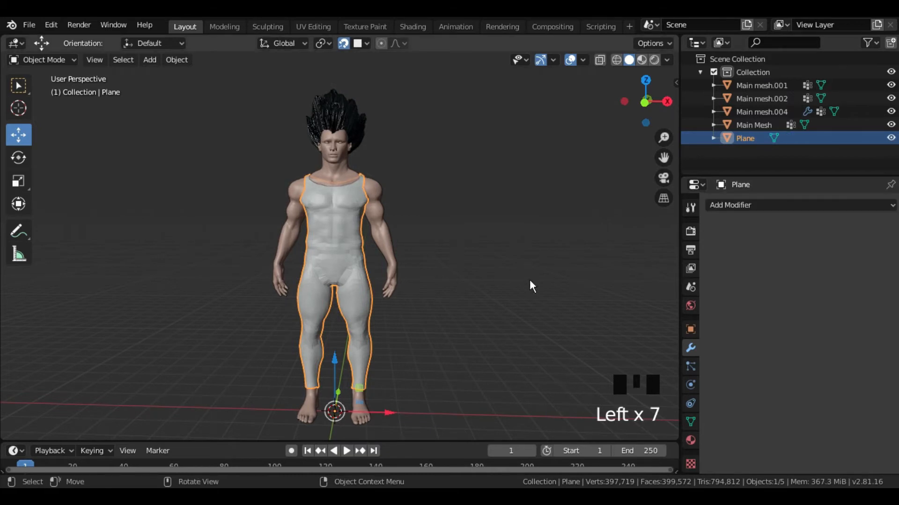
# - Show the wireframe overlay, then add and apply a Catmull-Clark Subdivision Surface modifier with Viewport subdivisions of 3 to the garment
pyautogui.click(584, 61)
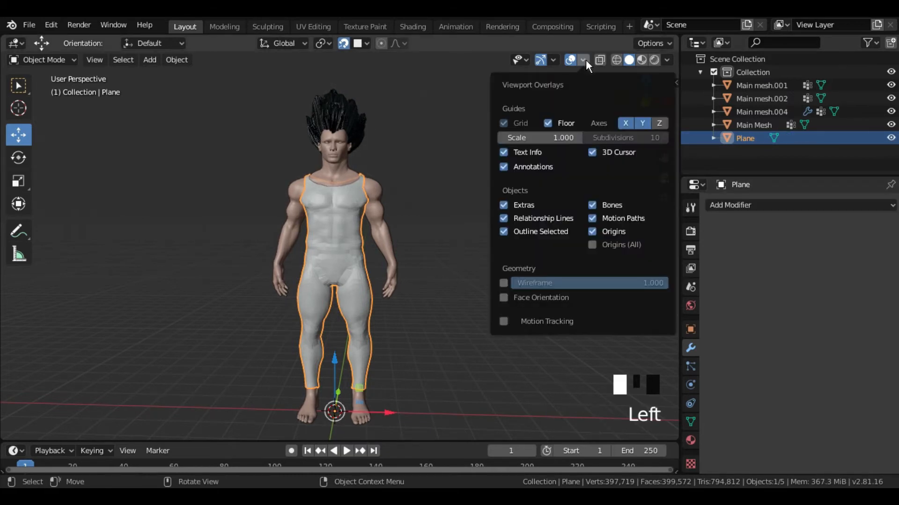
pyautogui.click(503, 282)
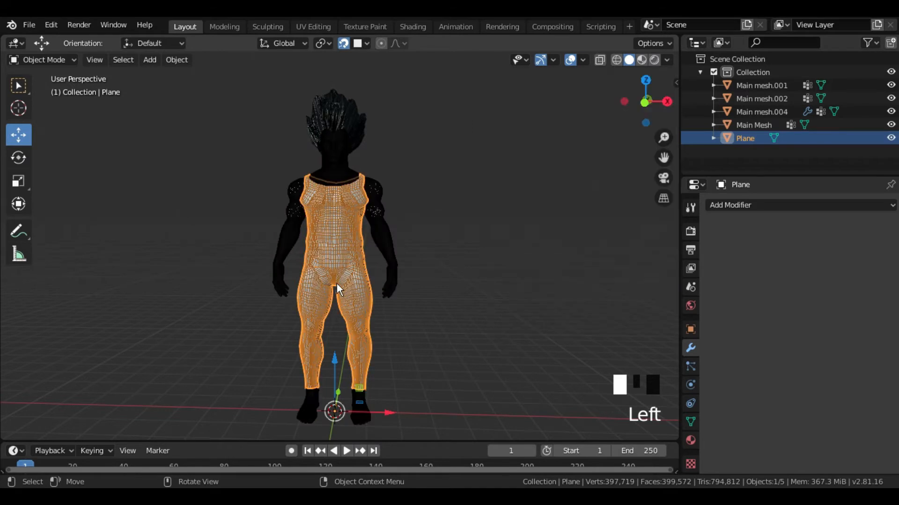
pyautogui.click(742, 206)
pyautogui.click(640, 424)
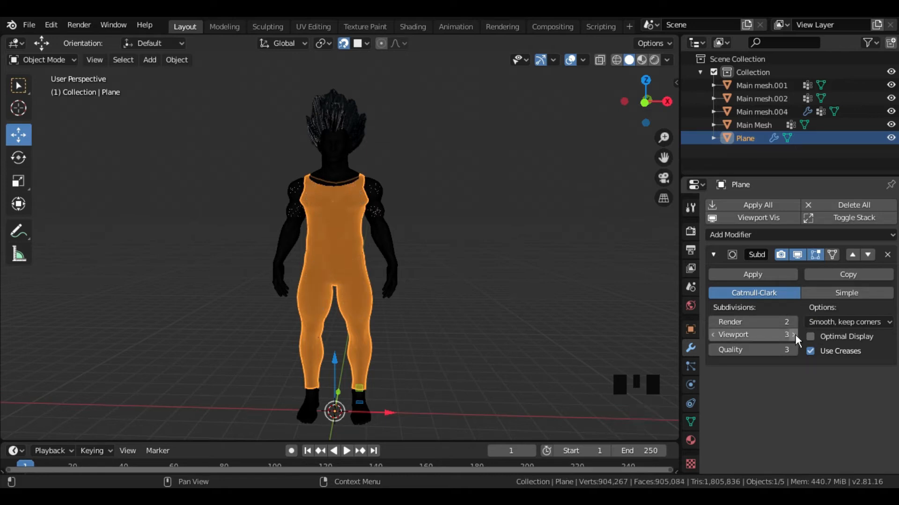
pyautogui.click(727, 275)
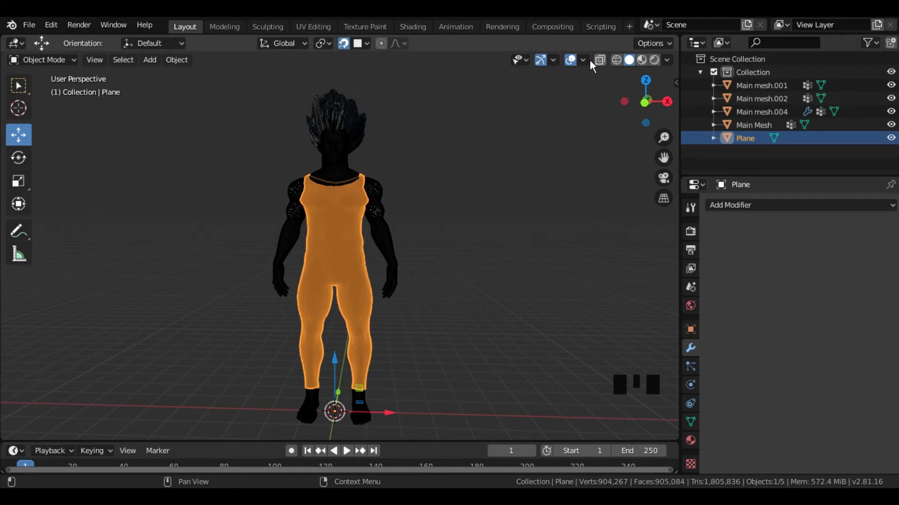
# - Inspect the dense chest mesh up close and turn the wireframe overlay off
pyautogui.scroll(8, 410, 217)
pyautogui.moveTo(411, 217); pyautogui.dragTo(378, 322, button='middle')
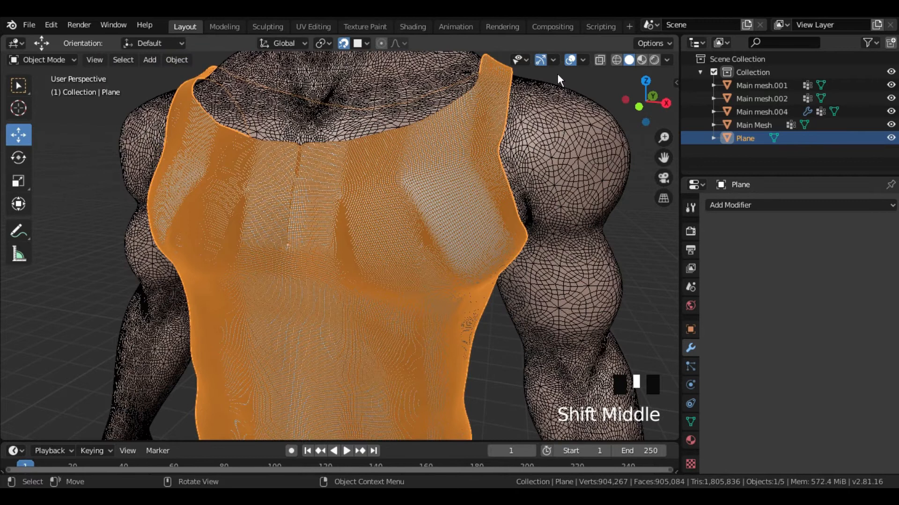
pyautogui.click(583, 60)
pyautogui.click(504, 284)
# - Add a Solidify modifier with 0.04 m thickness to the garment and apply it
pyautogui.scroll(-7, 416, 273)
pyautogui.moveTo(414, 296); pyautogui.dragTo(486, 225, button='middle')
pyautogui.click(748, 206)
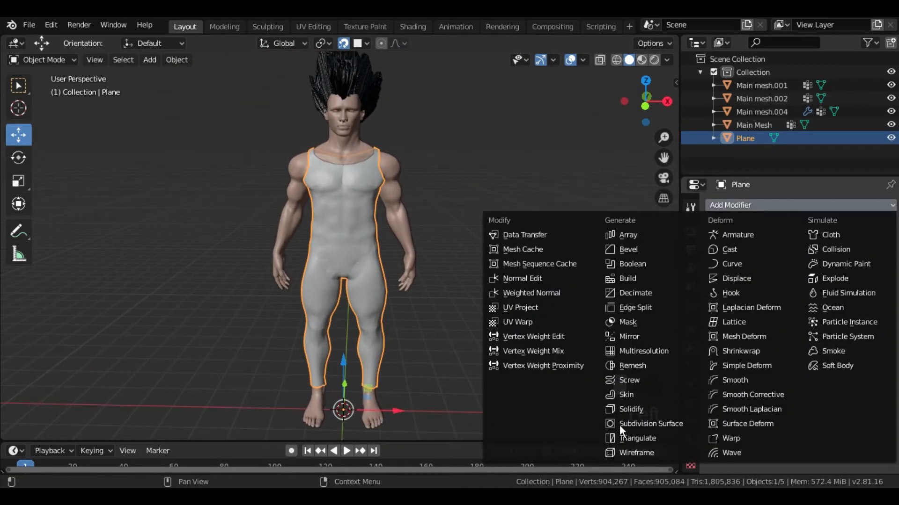
pyautogui.click(663, 411)
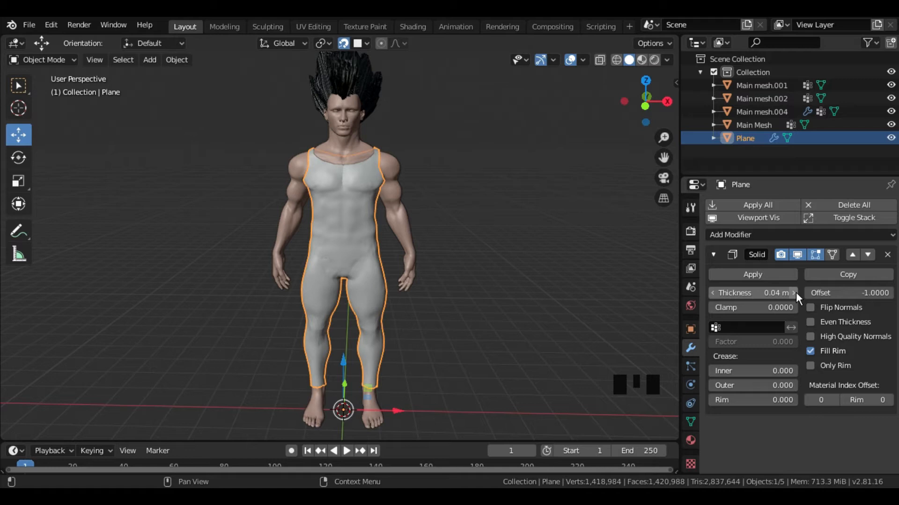
pyautogui.click(796, 292)
pyautogui.click(713, 293)
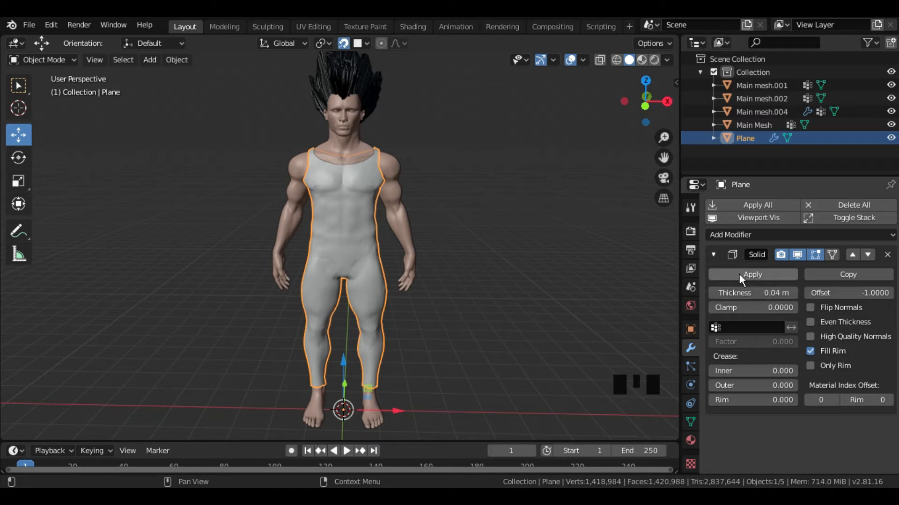
pyautogui.click(739, 274)
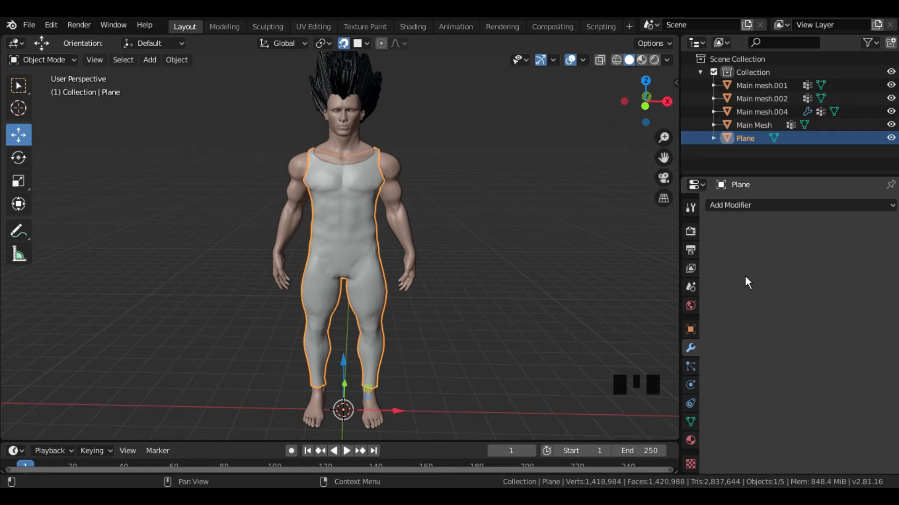
# - Circle-select all faces of one hand of Main Mesh, from the wrist down to the fingertips
pyautogui.moveTo(425, 277); pyautogui.dragTo(245, 229, button='middle')
pyautogui.scroll(4, 444, 274)
pyautogui.moveTo(269, 232); pyautogui.dragTo(517, 255, button='middle')
pyautogui.keyDown('shift'); pyautogui.moveTo(434, 261); pyautogui.dragTo(497, 263, button='middle'); pyautogui.keyUp('shift')
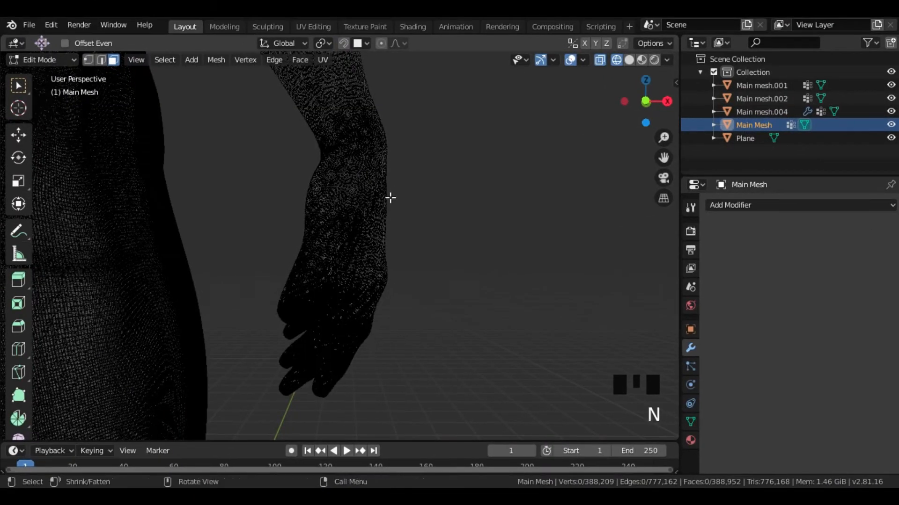
pyautogui.press('c')
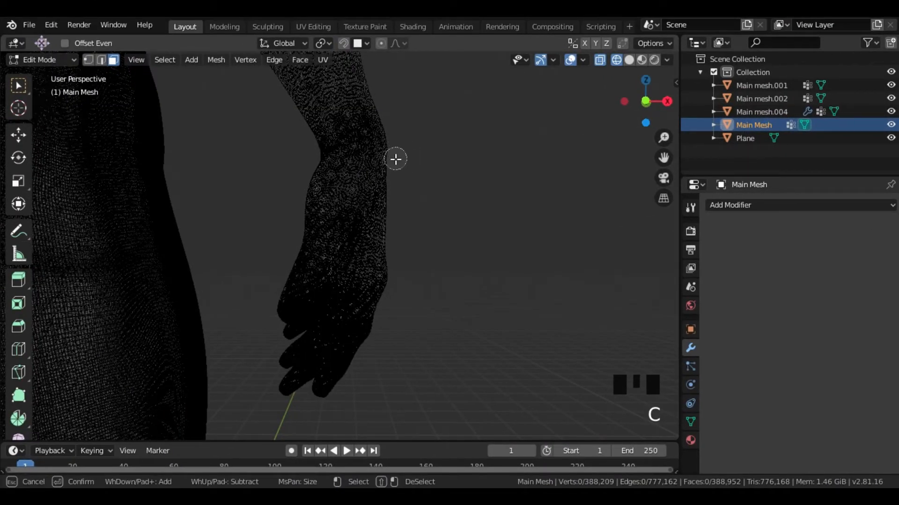
pyautogui.moveTo(396, 164); pyautogui.dragTo(359, 168)
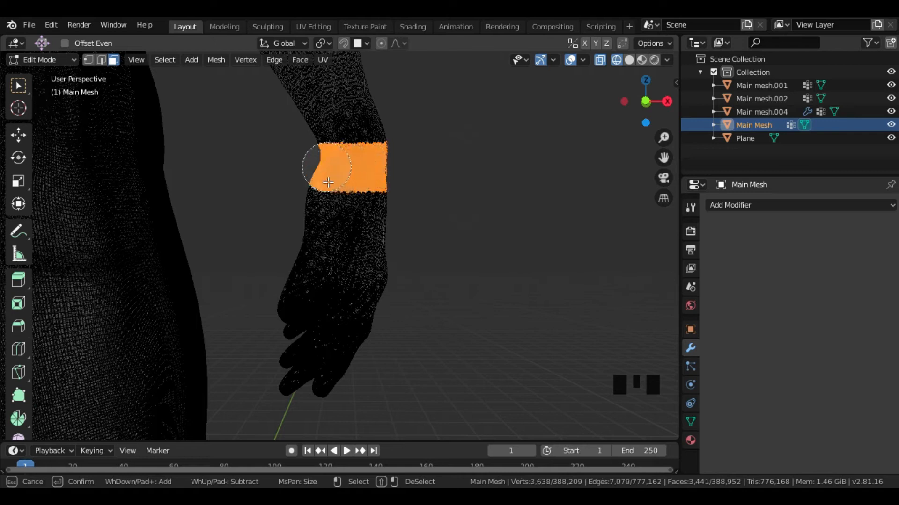
pyautogui.moveTo(375, 240)
pyautogui.mouseDown()
pyautogui.moveTo(361, 321)
pyautogui.moveTo(316, 384)
pyautogui.mouseUp()
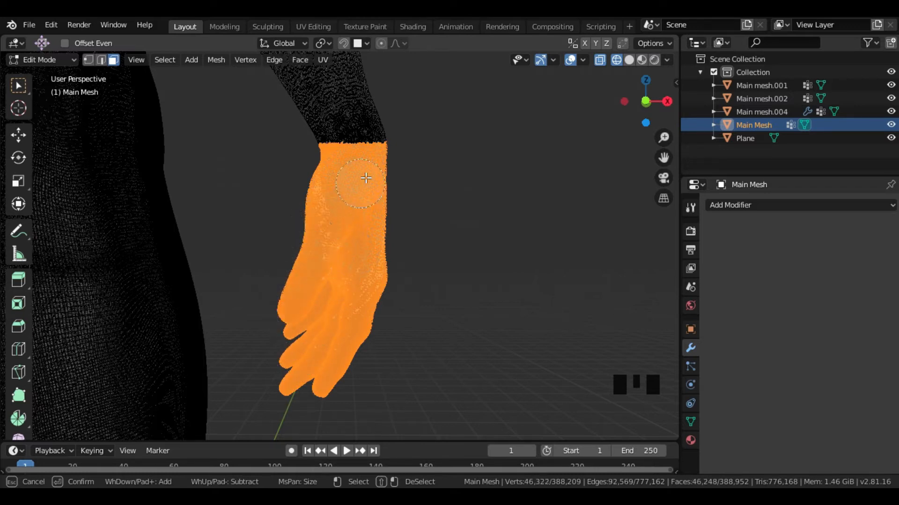
pyautogui.press('Escape')
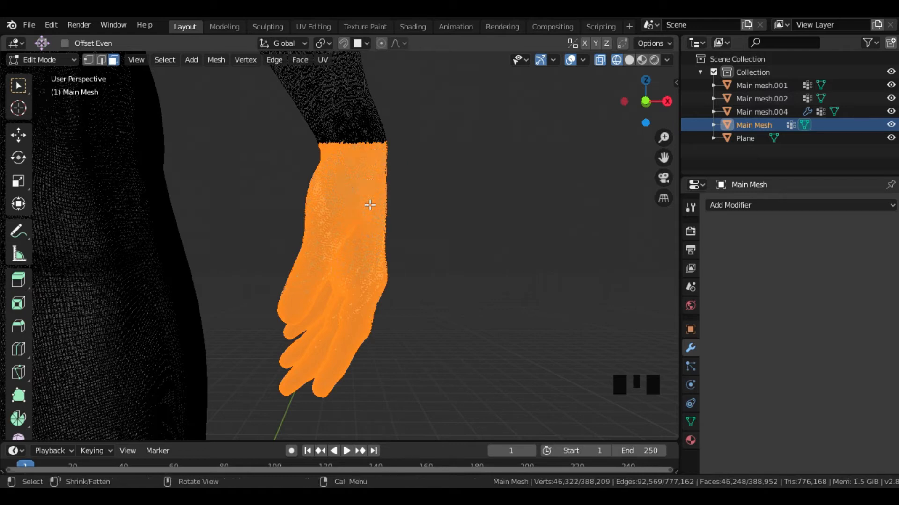
# - Duplicate the selected hand faces in place and separate the copy into its own object
pyautogui.hotkey('shift', 'd')
pyautogui.press('Escape')
pyautogui.press('p')
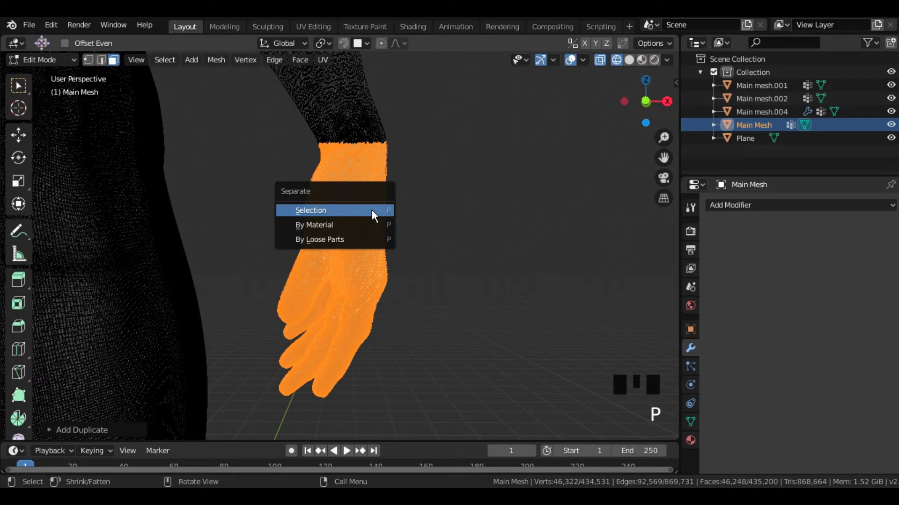
pyautogui.click(372, 209)
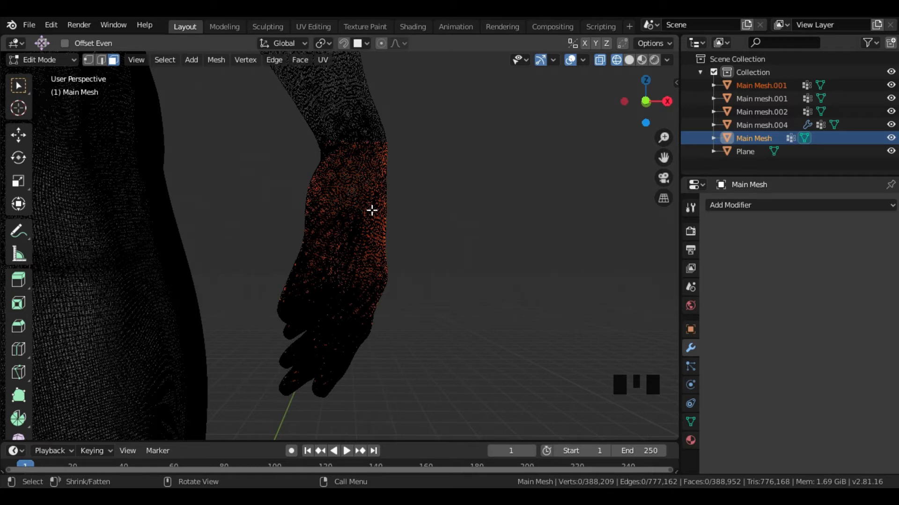
# - Return to solid shading and Object Mode, and rename the separated hand object as Glove
pyautogui.click(628, 59)
pyautogui.moveTo(453, 204)
pyautogui.mouseDown(button='middle')
pyautogui.moveTo(450, 223)
pyautogui.moveTo(457, 214)
pyautogui.mouseUp(button='middle')
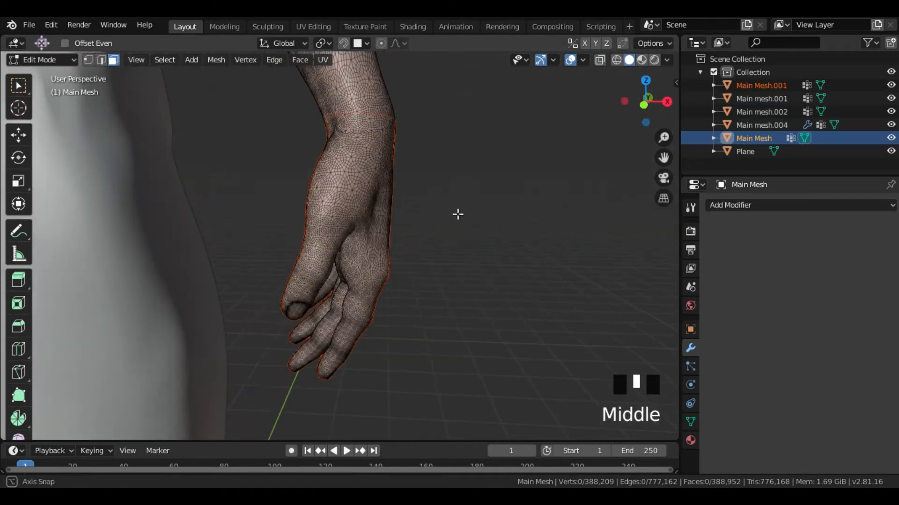
pyautogui.moveTo(64, 63); pyautogui.dragTo(37, 74)
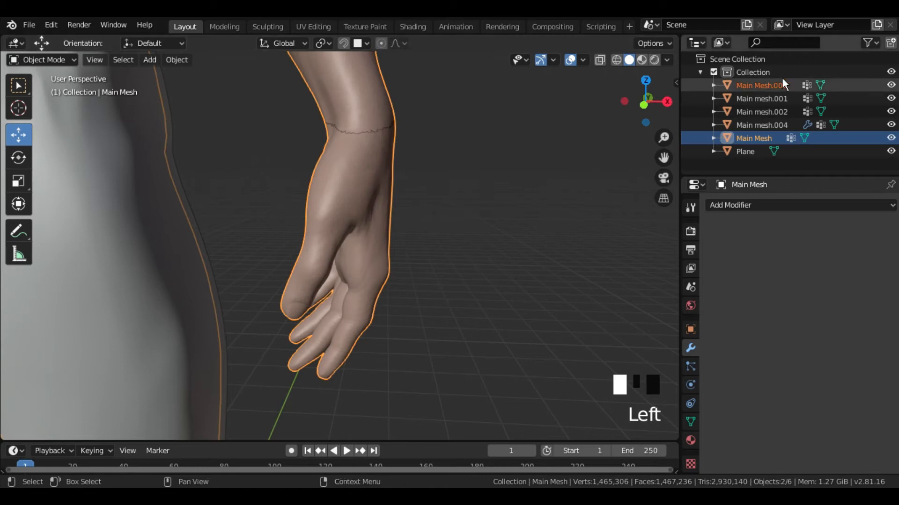
pyautogui.doubleClick(763, 85)
pyautogui.write('Glove')
pyautogui.press('Return')
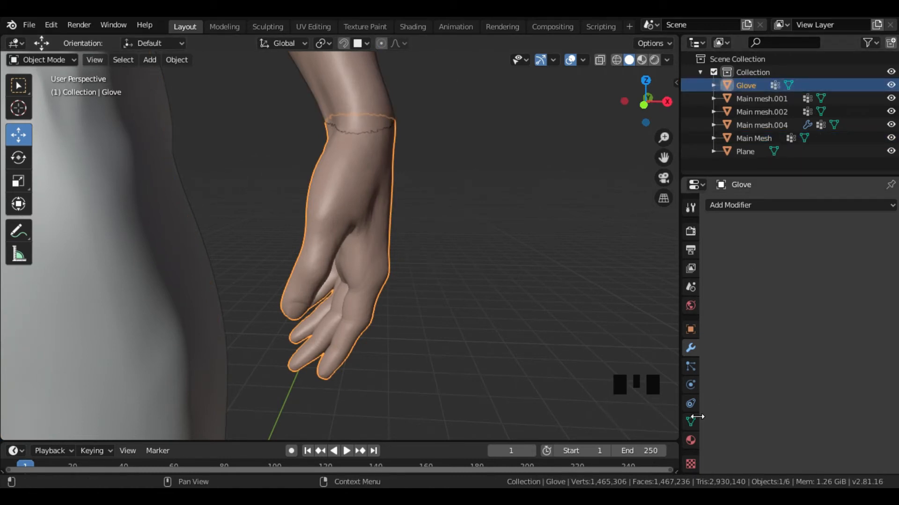
# - Unlink the material in the glove's first material slot and create a new material there
pyautogui.click(691, 440)
pyautogui.click(864, 288)
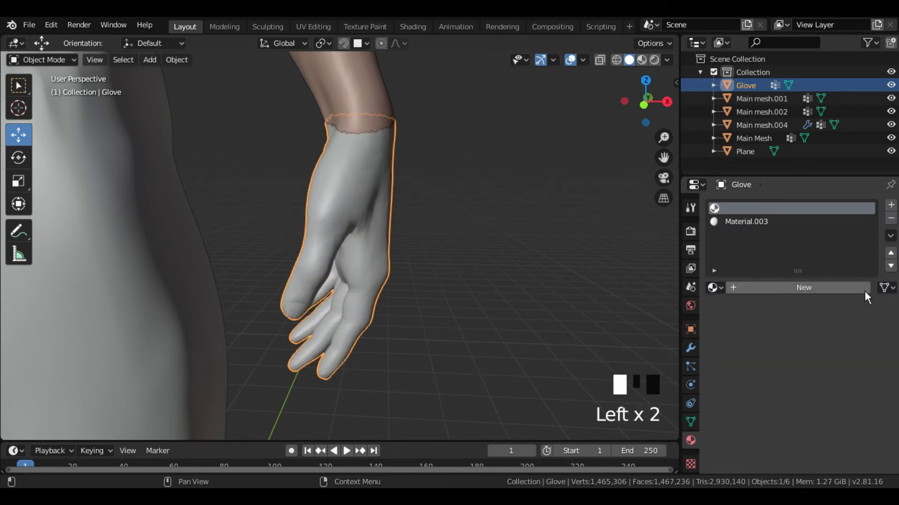
pyautogui.click(790, 291)
pyautogui.scroll(-12, 814, 416)
pyautogui.scroll(9, 814, 403)
pyautogui.scroll(4, 457, 220)
pyautogui.scroll(-6, 458, 221)
pyautogui.moveTo(457, 221)
pyautogui.mouseDown(button='middle')
pyautogui.moveTo(472, 221)
pyautogui.moveTo(463, 215)
pyautogui.mouseUp(button='middle')
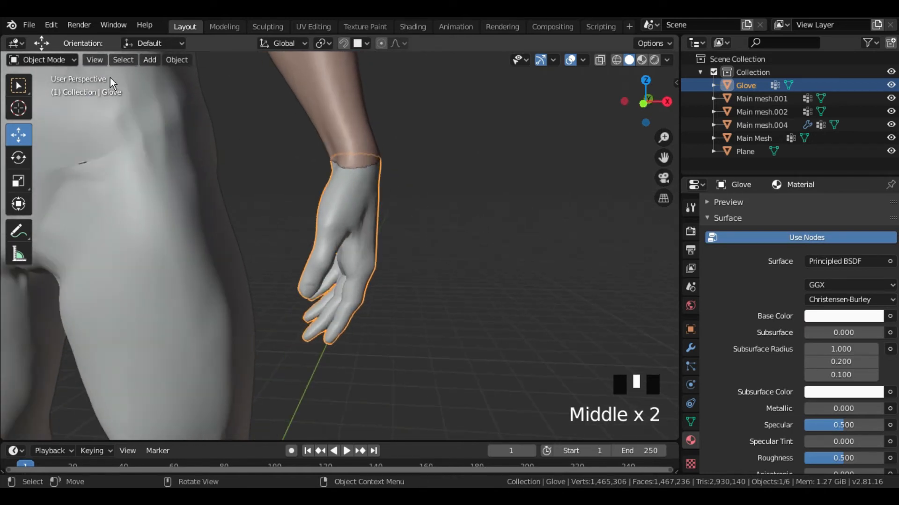
# - Add a Mirror modifier on the X axis to the glove, with Main Mesh as the mirror object
pyautogui.click(42, 60)
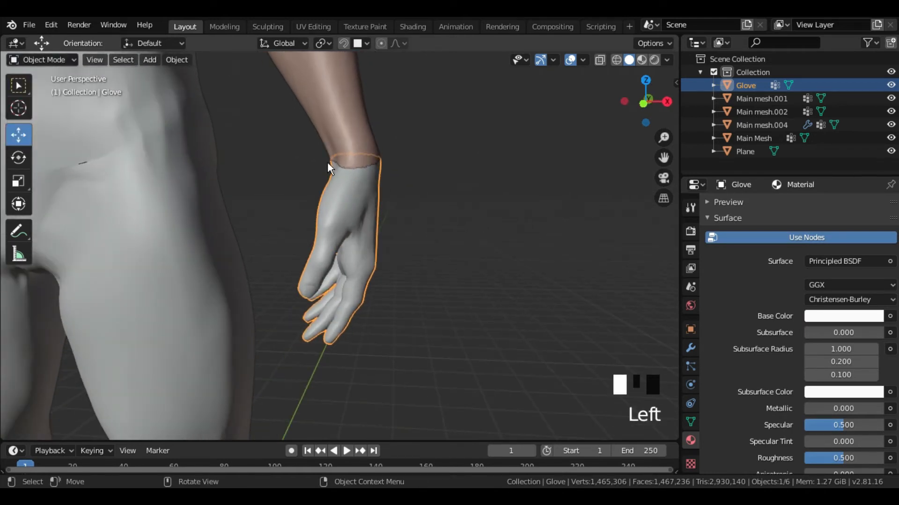
pyautogui.click(60, 57)
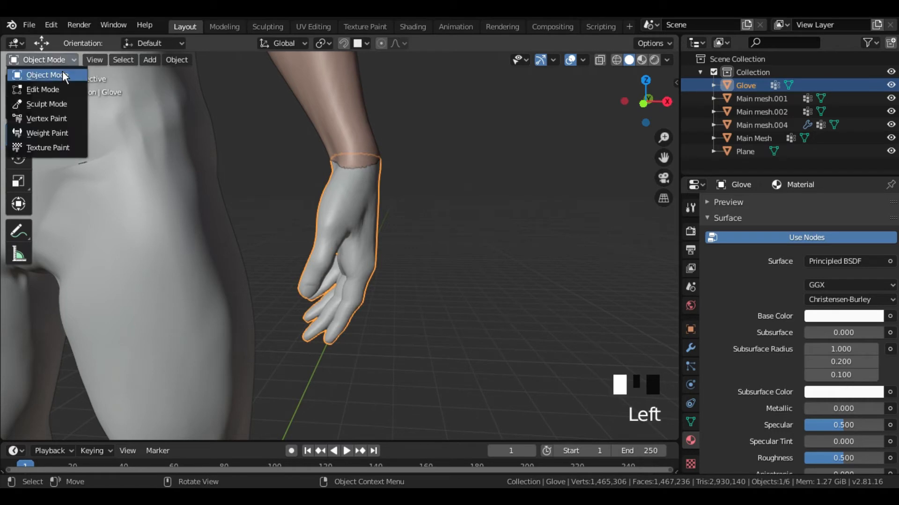
pyautogui.click(63, 75)
pyautogui.click(690, 348)
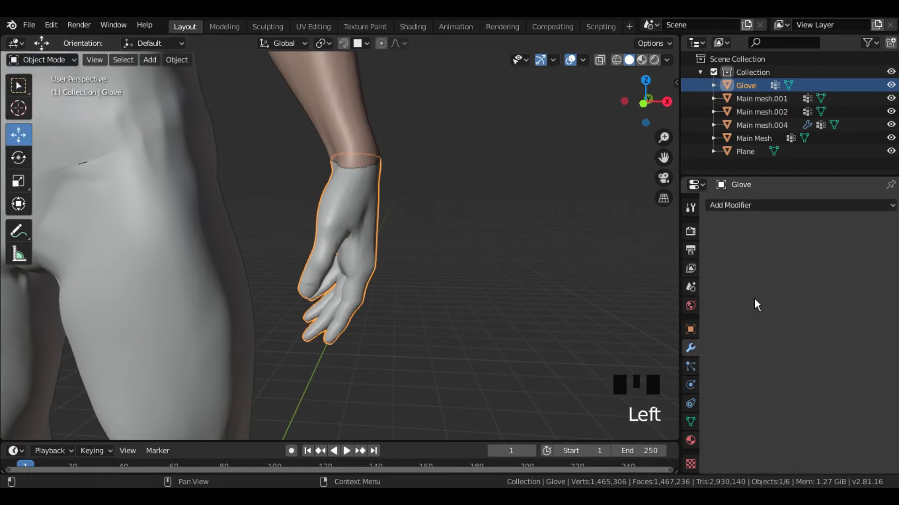
pyautogui.click(751, 206)
pyautogui.click(638, 336)
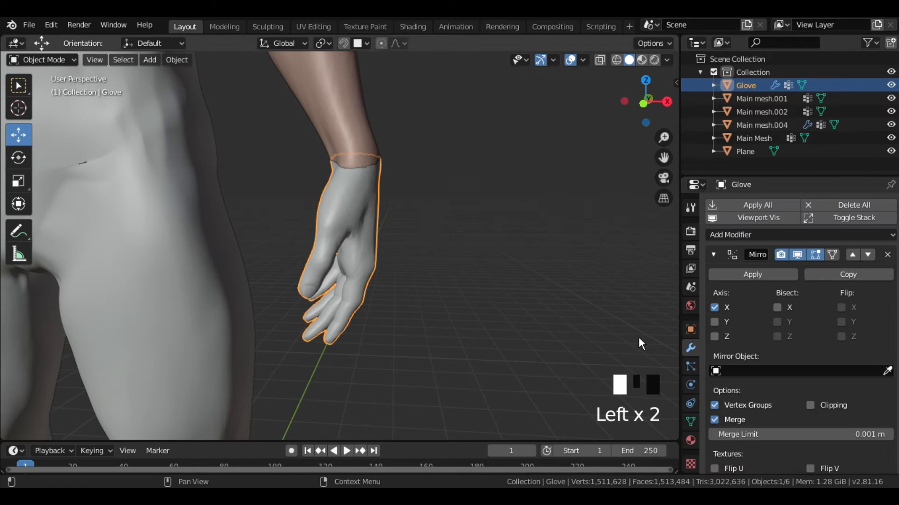
pyautogui.click(330, 107)
# - Edit the glove, select its whole mesh, inflate it by about 0.0128 with Shrink/Fatten, and return to Object Mode
pyautogui.moveTo(374, 217); pyautogui.dragTo(171, 122, button='middle')
pyautogui.scroll(3, 308, 224)
pyautogui.scroll(4, 481, 267)
pyautogui.scroll(1, 425, 248)
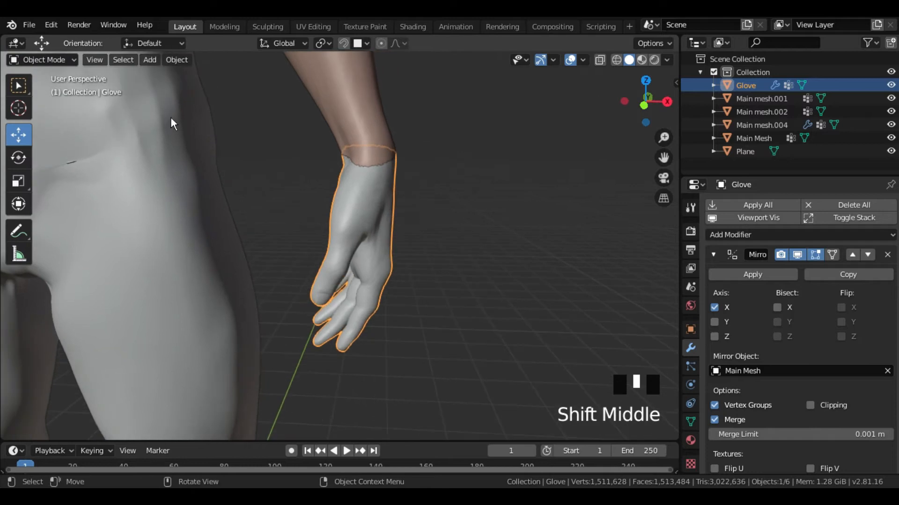
pyautogui.click(48, 59)
pyautogui.click(41, 89)
pyautogui.keyDown('shift'); pyautogui.moveTo(464, 210); pyautogui.dragTo(219, 254, button='middle'); pyautogui.keyUp('shift')
pyautogui.scroll(3, 399, 217)
pyautogui.scroll(-3, 397, 215)
pyautogui.scroll(-6, 19, 342)
pyautogui.click(19, 377)
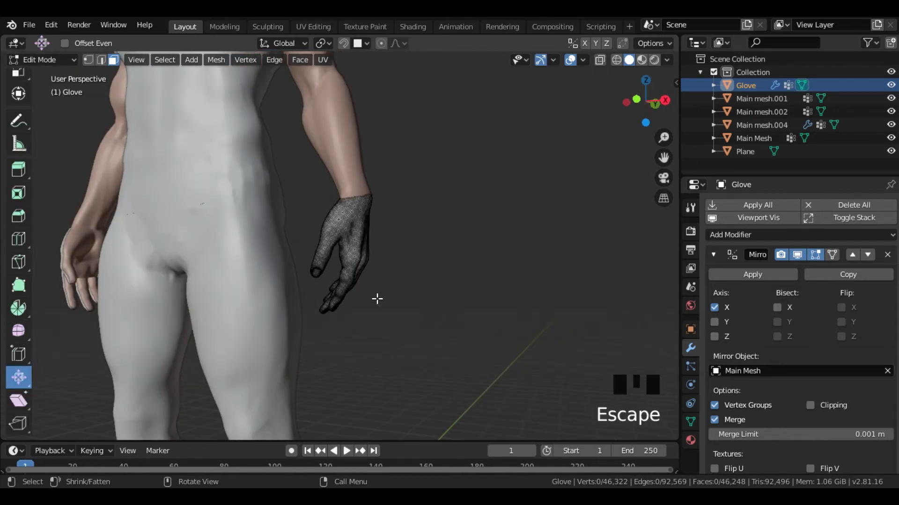
pyautogui.press('a')
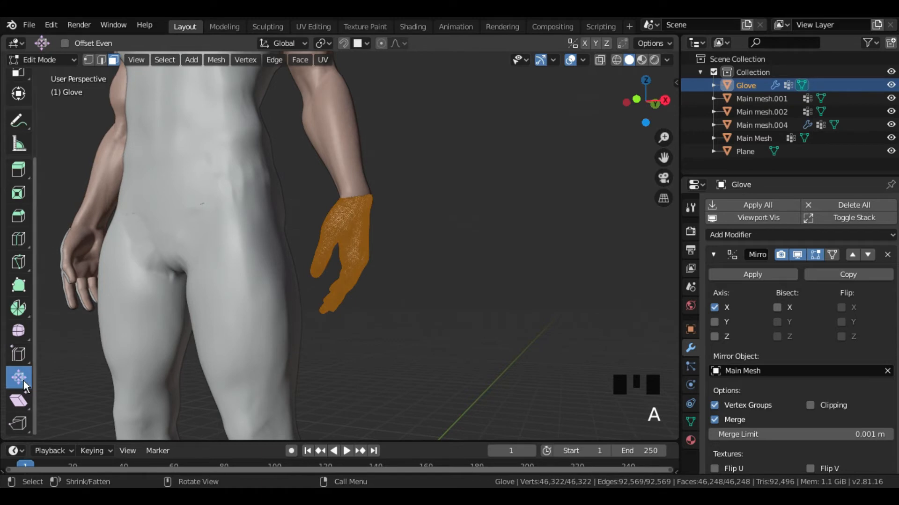
pyautogui.hotkey('alt', 's')
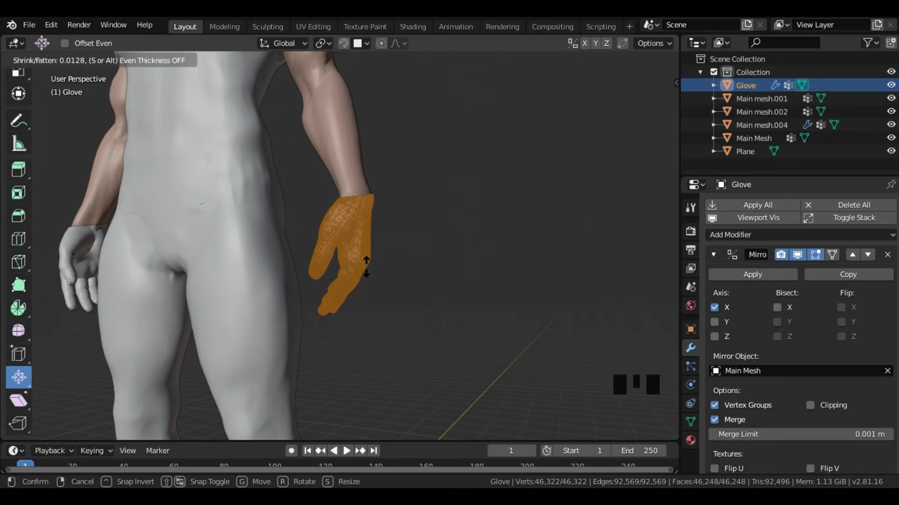
pyautogui.click(366, 267)
pyautogui.moveTo(363, 265); pyautogui.dragTo(399, 313, button='middle')
pyautogui.scroll(-6, 402, 277)
pyautogui.scroll(2, 393, 306)
pyautogui.press('Tab')
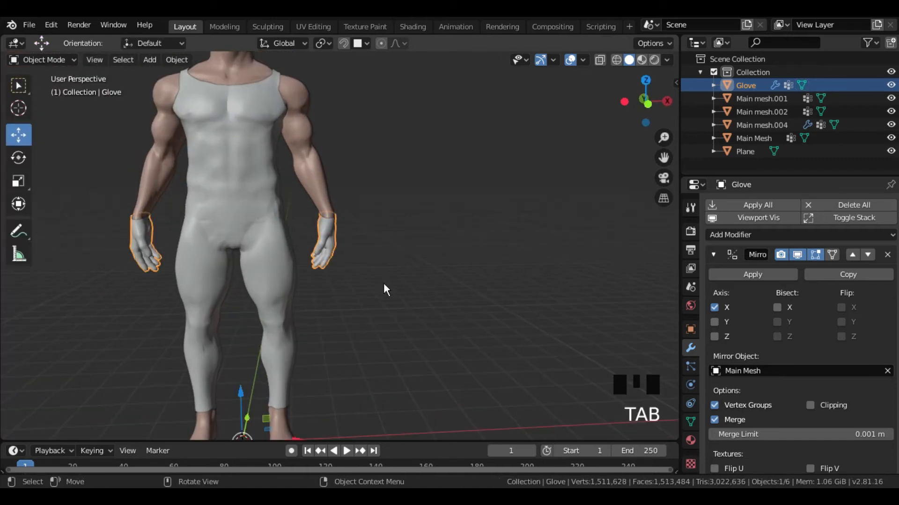
# - Enter Edit Mode with edge selection and select the edge loop around the glove's wrist opening
pyautogui.scroll(5, 378, 249)
pyautogui.keyDown('shift'); pyautogui.moveTo(375, 261); pyautogui.dragTo(341, 251, button='middle'); pyautogui.keyUp('shift')
pyautogui.scroll(3, 337, 254)
pyautogui.press('Tab')
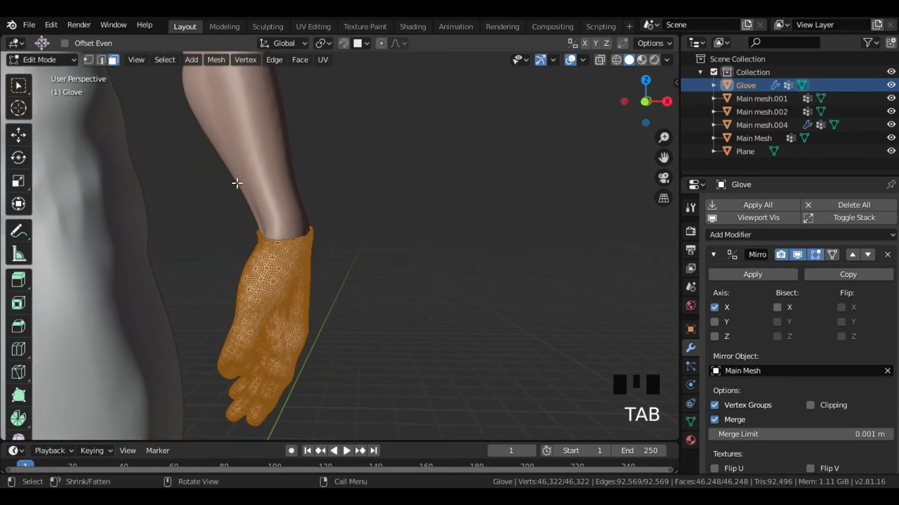
pyautogui.scroll(2, 307, 247)
pyautogui.click(101, 59)
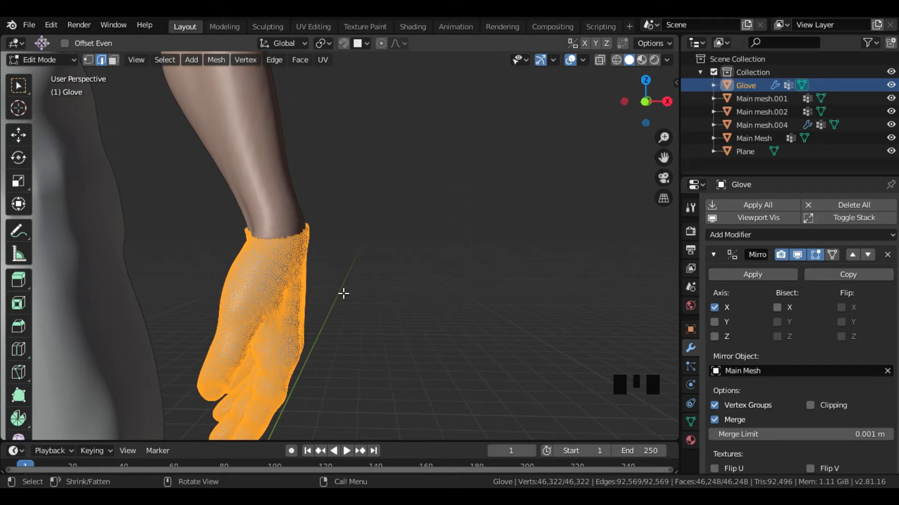
pyautogui.scroll(2, 272, 230)
pyautogui.click(270, 237)
pyautogui.keyDown('shift'); pyautogui.moveTo(269, 237); pyautogui.dragTo(347, 291, button='middle'); pyautogui.keyUp('shift')
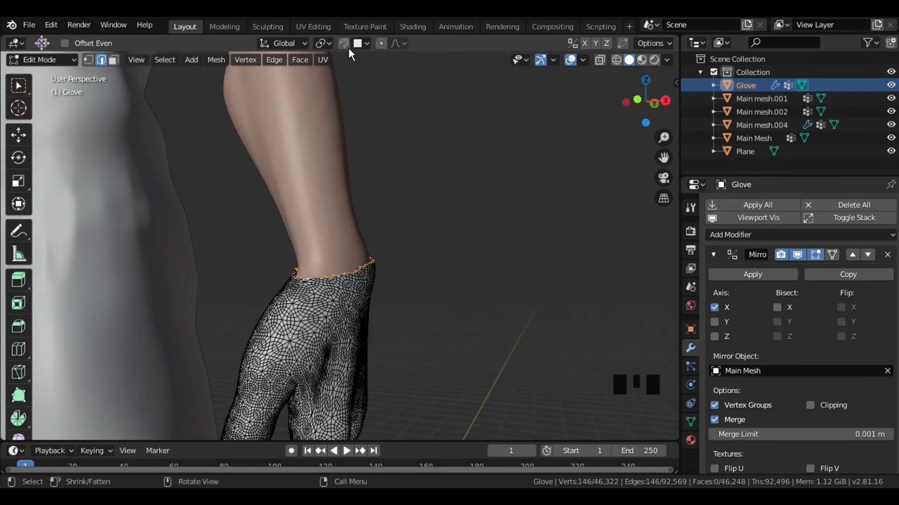
# - Extrude the wrist opening's edge loop up the forearm to form a cuff, and shift its rim toward the arm
pyautogui.moveTo(408, 274); pyautogui.dragTo(315, 327, button='middle')
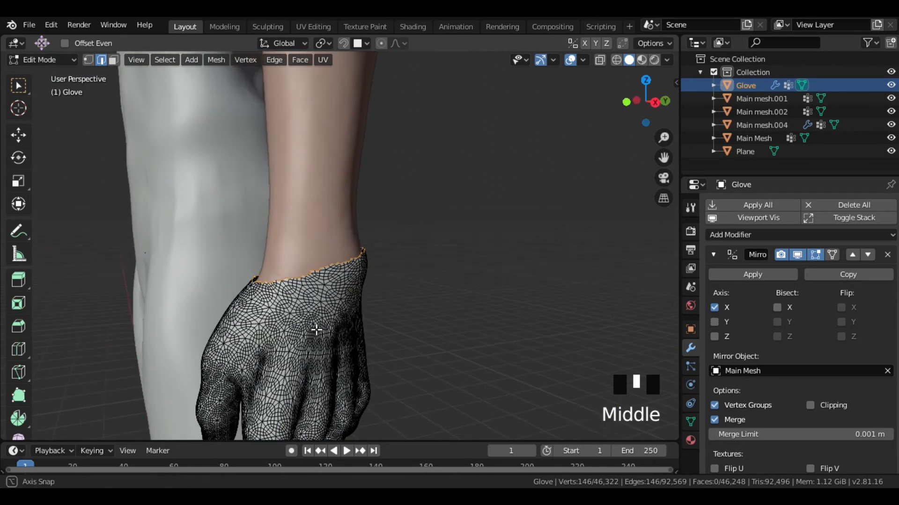
pyautogui.press('e')
pyautogui.click(334, 175)
pyautogui.moveTo(344, 238); pyautogui.dragTo(406, 255, button='middle')
pyautogui.keyDown('shift'); pyautogui.moveTo(406, 255); pyautogui.dragTo(387, 283, button='middle'); pyautogui.keyUp('shift')
pyautogui.press('g')
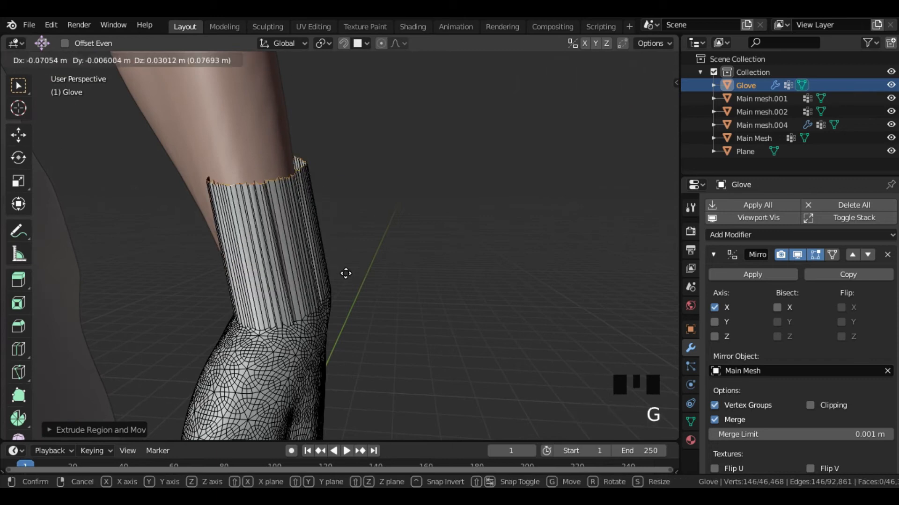
pyautogui.click(346, 274)
# - Scale, move and rotate the cuff's rim so it follows the forearm's width and angle
pyautogui.press('s')
pyautogui.click(395, 287)
pyautogui.moveTo(395, 287); pyautogui.dragTo(380, 329, button='middle')
pyautogui.press('g')
pyautogui.click(405, 327)
pyautogui.press('r')
pyautogui.click(353, 364)
pyautogui.moveTo(353, 365); pyautogui.dragTo(364, 350, button='middle')
pyautogui.press('r')
pyautogui.click(370, 328)
# - Refine the position and scale of the cuff's rim so it sits evenly around the forearm from all sides
pyautogui.scroll(-2, 387, 367)
pyautogui.press('g')
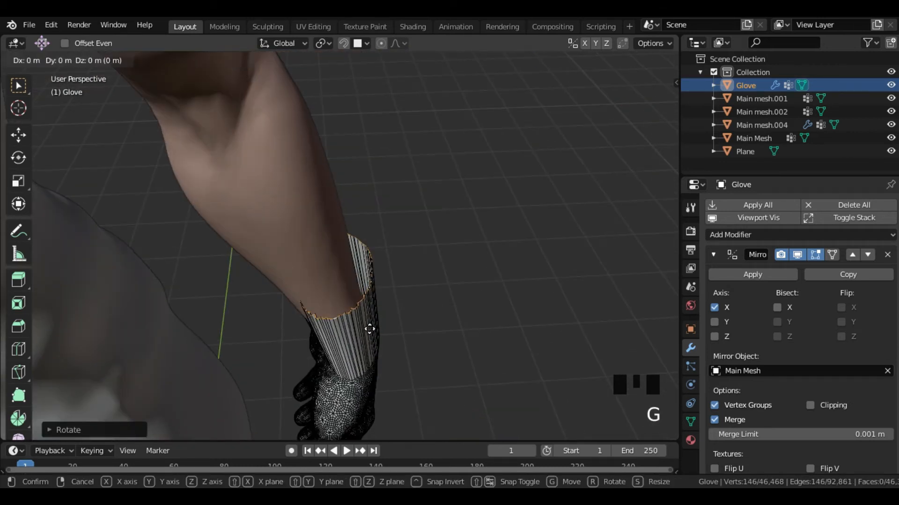
pyautogui.click(365, 327)
pyautogui.press('s')
pyautogui.click(372, 330)
pyautogui.moveTo(427, 281); pyautogui.dragTo(114, 260, button='middle')
pyautogui.keyDown('shift'); pyautogui.moveTo(365, 322); pyautogui.dragTo(415, 319, button='middle'); pyautogui.keyUp('shift')
pyautogui.press('g')
pyautogui.click(414, 320)
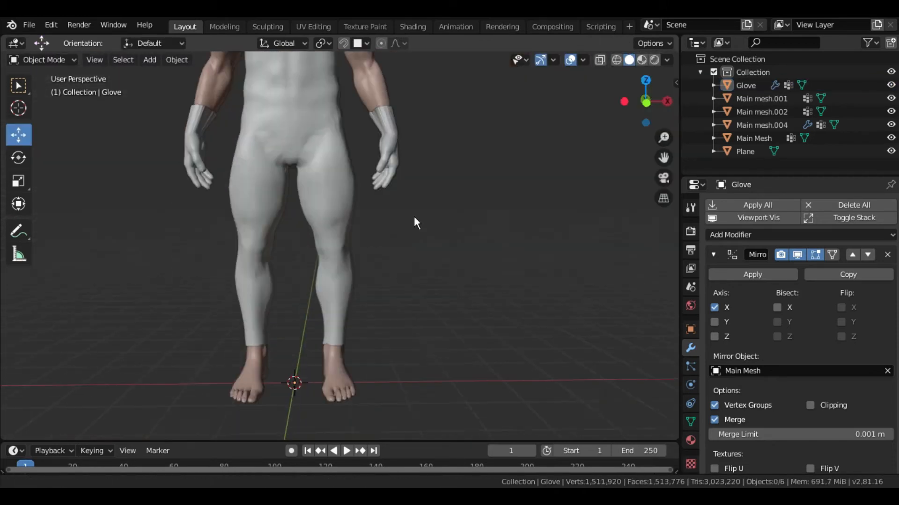
pyautogui.scroll(1, 413, 209)
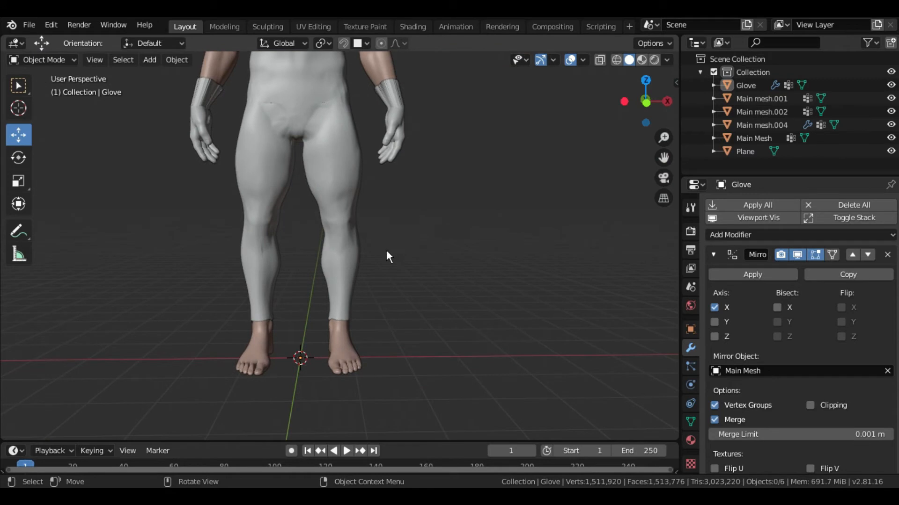
# - Add a cube in Object Mode and give it a level 2 Subdivision Surface modifier
pyautogui.hotkey('shift', 'a')
pyautogui.moveTo(393, 232)
pyautogui.click(448, 244)
pyautogui.moveTo(453, 264); pyautogui.dragTo(442, 318, button='middle')
pyautogui.hotkey('ctrl', '2')
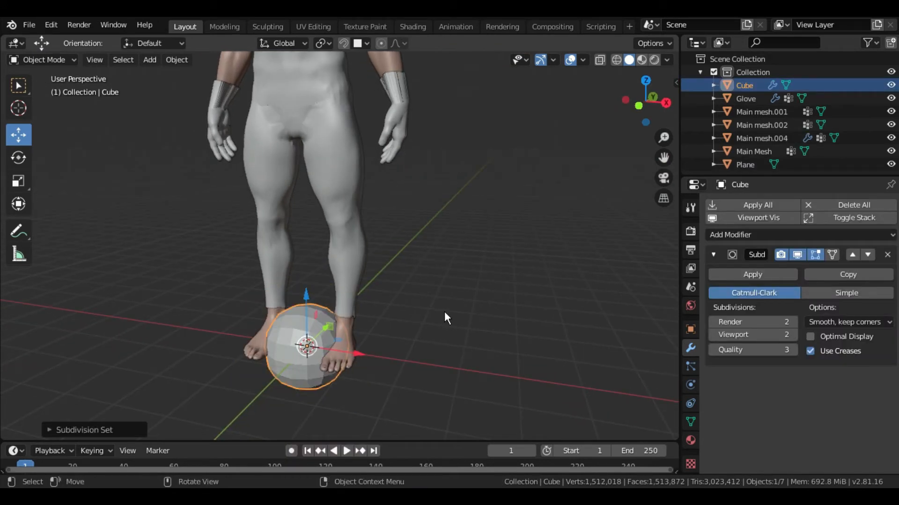
# - In Edit Mode, move the cube over the foot on the positive X side, show wireframe, and scale it along Y
pyautogui.press('Tab')
pyautogui.moveTo(430, 321)
pyautogui.mouseDown(button='middle')
pyautogui.moveTo(409, 353)
pyautogui.moveTo(429, 337)
pyautogui.mouseUp(button='middle')
pyautogui.click(18, 134)
pyautogui.moveTo(356, 360); pyautogui.dragTo(394, 353)
pyautogui.moveTo(394, 353); pyautogui.dragTo(293, 330, button='middle')
pyautogui.hotkey('shift', 'z')
pyautogui.press('s')
pyautogui.press('y')
pyautogui.moveTo(345, 317); pyautogui.dragTo(346, 303)
pyautogui.moveTo(397, 355); pyautogui.dragTo(381, 355)
pyautogui.moveTo(337, 315)
pyautogui.mouseDown()
pyautogui.moveTo(339, 301)
pyautogui.moveTo(339, 318)
pyautogui.mouseUp()
# - Switch to face selection and move the box's individual side and bottom faces to fit it roughly around the foot
pyautogui.press('3')
pyautogui.moveTo(437, 360); pyautogui.dragTo(431, 388, button='middle')
pyautogui.click(401, 364)
pyautogui.moveTo(459, 357); pyautogui.dragTo(449, 357)
pyautogui.moveTo(473, 357); pyautogui.dragTo(491, 357, button='middle')
pyautogui.hotkey('alt', 'a')
pyautogui.moveTo(358, 363); pyautogui.dragTo(373, 351, button='middle')
pyautogui.keyDown('shift'); pyautogui.moveTo(375, 342); pyautogui.dragTo(391, 259, button='middle'); pyautogui.keyUp('shift')
pyautogui.moveTo(388, 262); pyautogui.dragTo(385, 266, button='middle')
pyautogui.click(346, 332)
pyautogui.moveTo(345, 282); pyautogui.dragTo(345, 258)
pyautogui.moveTo(370, 247); pyautogui.dragTo(373, 252, button='middle')
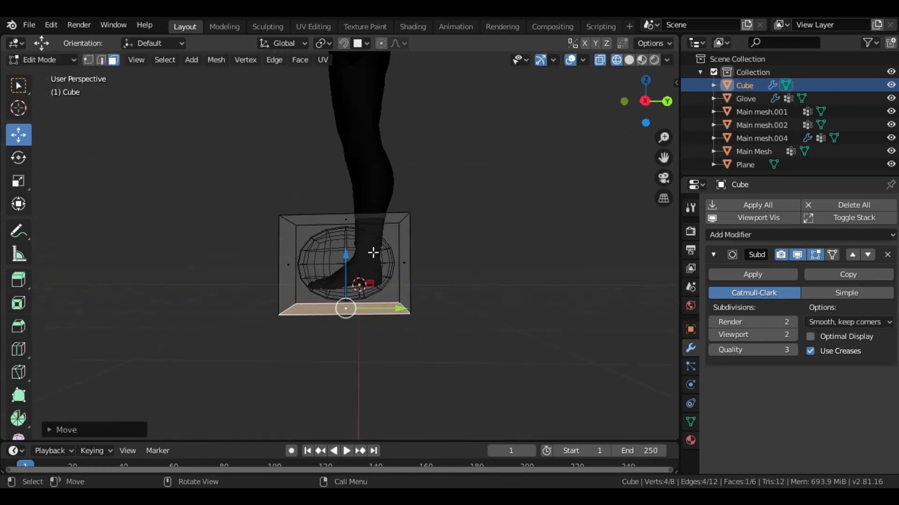
# - Adjust the height of the whole box and reposition its heel and toe end faces to enclose the foot's length
pyautogui.press('a')
pyautogui.moveTo(346, 212); pyautogui.dragTo(346, 224)
pyautogui.click(289, 276)
pyautogui.moveTo(393, 295); pyautogui.dragTo(501, 307, button='middle')
pyautogui.click(414, 274)
pyautogui.moveTo(440, 276); pyautogui.dragTo(463, 271, button='middle')
pyautogui.moveTo(468, 270); pyautogui.dragTo(452, 270)
pyautogui.click(305, 272)
pyautogui.moveTo(358, 268); pyautogui.dragTo(385, 270)
pyautogui.moveTo(398, 276); pyautogui.dragTo(412, 292, button='middle')
# - Reposition the box's side faces to fit the width of the foot
pyautogui.scroll(4, 416, 294)
pyautogui.click(451, 309)
pyautogui.moveTo(492, 285); pyautogui.dragTo(482, 284)
pyautogui.moveTo(480, 304); pyautogui.dragTo(472, 370, button='middle')
pyautogui.moveTo(478, 287); pyautogui.dragTo(461, 285)
pyautogui.moveTo(461, 286); pyautogui.dragTo(448, 285, button='middle')
pyautogui.click(304, 251)
pyautogui.moveTo(339, 256); pyautogui.dragTo(349, 256)
# - Add two loop cuts across the box, one near the toes and one near the heel
pyautogui.moveTo(346, 256); pyautogui.dragTo(234, 272, button='middle')
pyautogui.hotkey('ctrl', 'r')
pyautogui.click(241, 277)
pyautogui.click(406, 308)
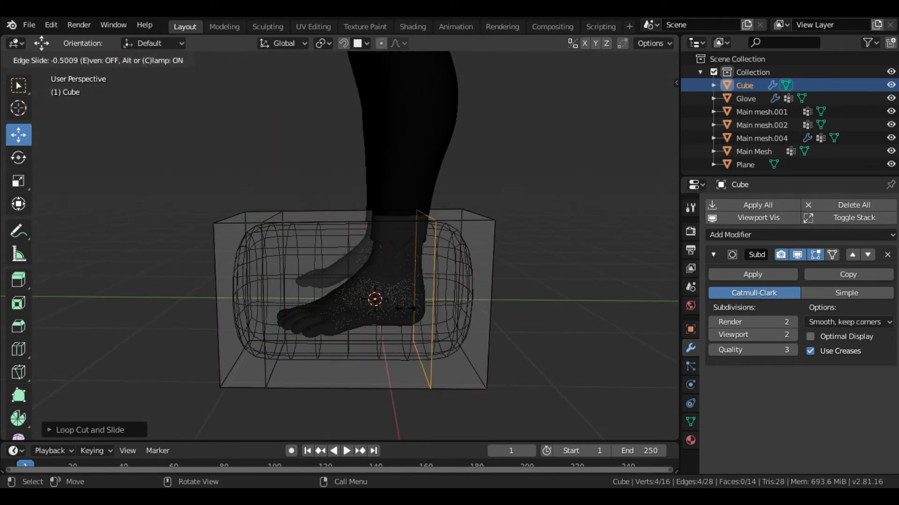
pyautogui.click(411, 324)
# - Lower the top face and raise the bottom face of the toe section to taper the shoe toward the front
pyautogui.click(266, 226)
pyautogui.moveTo(337, 268); pyautogui.dragTo(309, 276, button='middle')
pyautogui.press('3')
pyautogui.click(266, 225)
pyautogui.moveTo(257, 188); pyautogui.dragTo(261, 284)
pyautogui.moveTo(290, 304); pyautogui.dragTo(300, 291, button='middle')
pyautogui.moveTo(310, 297); pyautogui.dragTo(334, 297)
pyautogui.click(252, 365)
pyautogui.moveTo(275, 341); pyautogui.dragTo(296, 315)
# - Reposition the heel section's bottom and top faces to fit around the heel and ankle
pyautogui.click(460, 362)
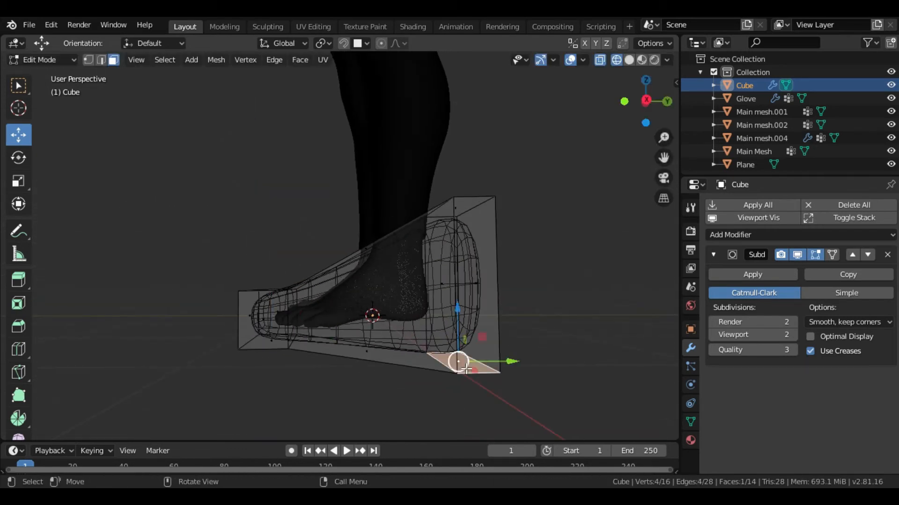
pyautogui.moveTo(481, 338); pyautogui.dragTo(448, 313)
pyautogui.click(472, 204)
pyautogui.moveTo(473, 205); pyautogui.dragTo(290, 311, button='middle')
pyautogui.keyDown('shift'); pyautogui.click(399, 307); pyautogui.keyUp('shift')
pyautogui.keyDown('shift'); pyautogui.click(299, 295); pyautogui.keyUp('shift')
pyautogui.moveTo(299, 294); pyautogui.dragTo(461, 318, button='middle')
pyautogui.moveTo(331, 297); pyautogui.dragTo(327, 303)
pyautogui.moveTo(327, 303); pyautogui.dragTo(409, 349, button='middle')
# - Select the faces around the toe section and adjust them to follow the shape of the toes
pyautogui.click(393, 356)
pyautogui.moveTo(393, 356); pyautogui.dragTo(299, 356, button='middle')
pyautogui.click(306, 357)
pyautogui.keyDown('shift'); pyautogui.click(274, 328); pyautogui.keyUp('shift')
pyautogui.keyDown('shift'); pyautogui.click(242, 309); pyautogui.keyUp('shift')
pyautogui.moveTo(242, 309); pyautogui.dragTo(190, 325, button='middle')
pyautogui.moveTo(207, 299); pyautogui.dragTo(212, 300)
pyautogui.click(210, 328)
pyautogui.moveTo(279, 333); pyautogui.dragTo(460, 365, button='middle')
# - Select the whole shoe mesh and scale it to fit the foot, then return to face selection
pyautogui.press('2')
pyautogui.press('a')
pyautogui.press('s')
pyautogui.click(462, 304)
pyautogui.click(399, 341)
pyautogui.moveTo(322, 339); pyautogui.dragTo(481, 251, button='middle')
pyautogui.press('3')
pyautogui.keyDown('shift'); pyautogui.click(433, 317); pyautogui.keyUp('shift')
pyautogui.moveTo(433, 317); pyautogui.dragTo(384, 379, button='middle')
# - Scale individual faces of the shoe to refine its outline around the foot, and return to solid shading
pyautogui.click(398, 323)
pyautogui.press('s')
pyautogui.click(482, 301)
pyautogui.click(414, 412)
pyautogui.press('s')
pyautogui.moveTo(414, 411)
pyautogui.mouseDown(button='middle')
pyautogui.moveTo(524, 370)
pyautogui.moveTo(580, 311)
pyautogui.moveTo(528, 355)
pyautogui.mouseUp(button='middle')
pyautogui.click(519, 358)
pyautogui.hotkey('shift', 'z')
pyautogui.moveTo(471, 311)
pyautogui.mouseDown(button='middle')
pyautogui.moveTo(427, 305)
pyautogui.moveTo(421, 313)
pyautogui.mouseUp(button='middle')
# - Try to move the lower side edge of the shoe's sole, and undo the move
pyautogui.press('2')
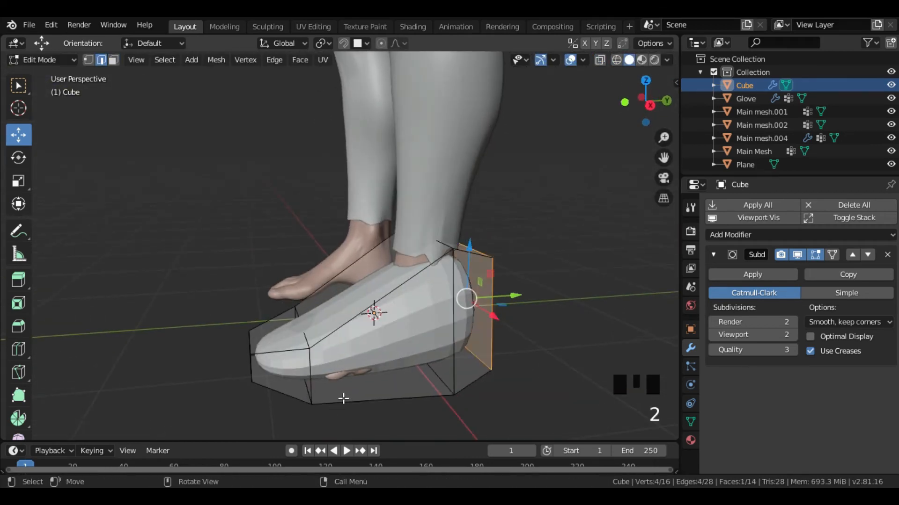
pyautogui.click(344, 401)
pyautogui.moveTo(346, 394); pyautogui.dragTo(468, 361, button='middle')
pyautogui.moveTo(460, 344); pyautogui.dragTo(465, 351)
pyautogui.moveTo(465, 351); pyautogui.dragTo(365, 379, button='middle')
pyautogui.hotkey('ctrl', 'z')
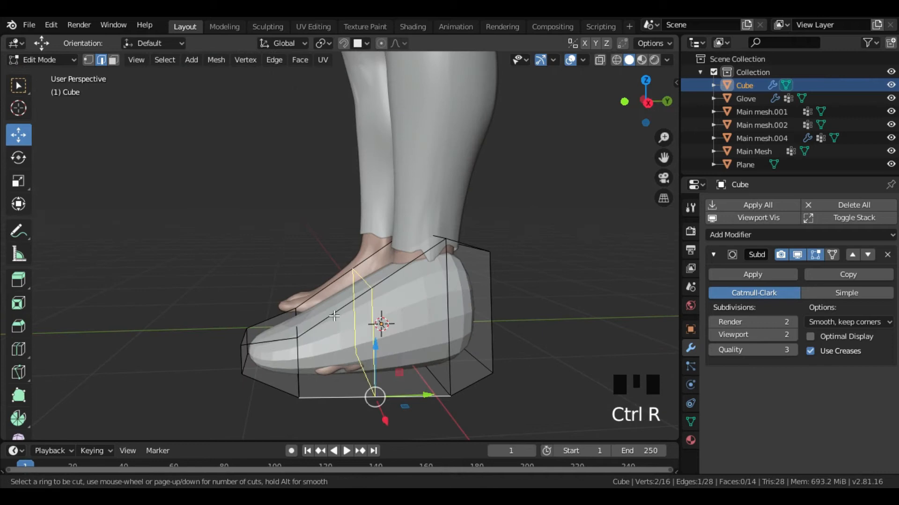
# - Add a loop cut across the midfoot of the shoe and scale the new loop
pyautogui.click(334, 317)
pyautogui.click(323, 322)
pyautogui.moveTo(328, 327); pyautogui.dragTo(373, 385, button='middle')
pyautogui.press('s')
pyautogui.click(532, 369)
pyautogui.moveTo(531, 370); pyautogui.dragTo(581, 367, button='middle')
# - Check the midfoot loop against the foot in wireframe, scale it to fit, and shift it along the Y and X axes
pyautogui.hotkey('shift', 'z')
pyautogui.scroll(3, 480, 334)
pyautogui.keyDown('shift'); pyautogui.moveTo(481, 335); pyautogui.dragTo(386, 173, button='middle'); pyautogui.keyUp('shift')
pyautogui.press('s')
pyautogui.click(506, 317)
pyautogui.press('g')
pyautogui.press('y')
pyautogui.click(508, 316)
pyautogui.press('g')
pyautogui.press('x')
pyautogui.click(512, 319)
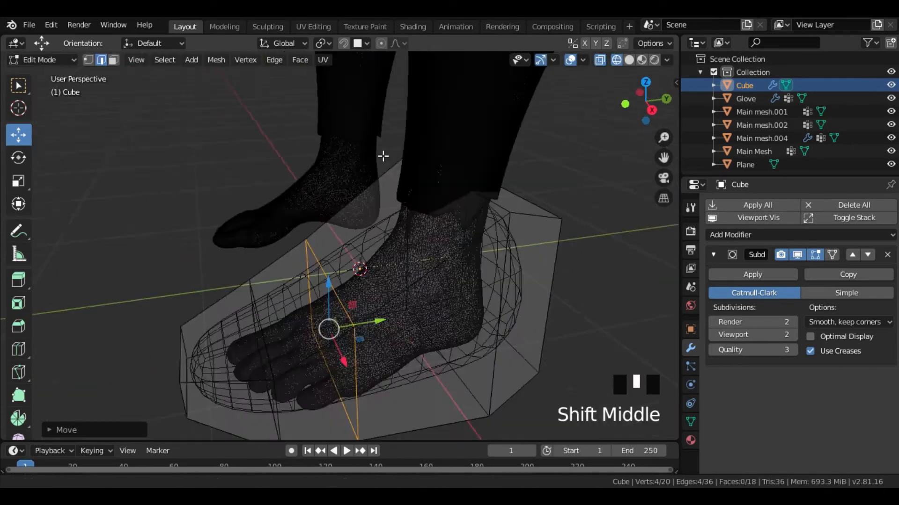
# - Try to reposition the side edges of the shoe's toe section, and undo the changes
pyautogui.hotkey('shift', 'z')
pyautogui.moveTo(412, 244)
pyautogui.mouseDown(button='middle')
pyautogui.moveTo(424, 283)
pyautogui.moveTo(359, 291)
pyautogui.mouseUp(button='middle')
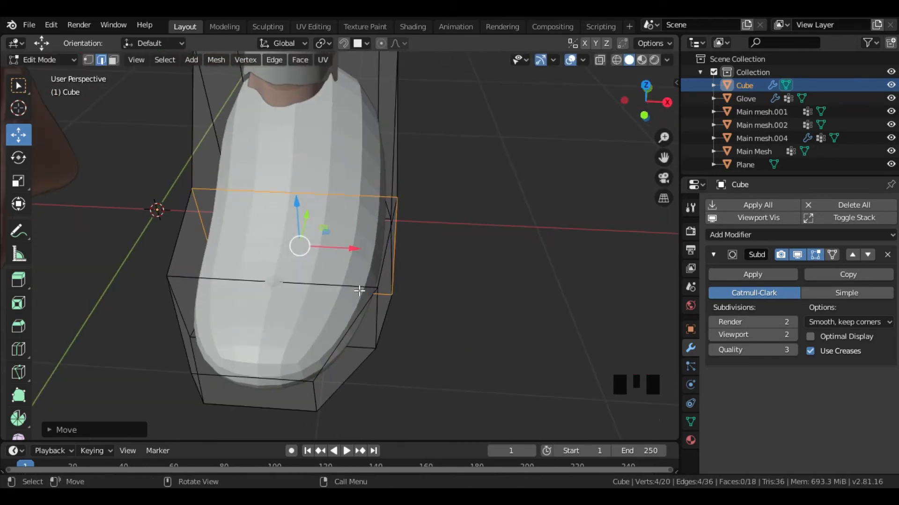
pyautogui.click(359, 288)
pyautogui.keyDown('shift'); pyautogui.click(376, 320); pyautogui.keyUp('shift')
pyautogui.keyDown('shift'); pyautogui.click(365, 353); pyautogui.keyUp('shift')
pyautogui.moveTo(365, 353); pyautogui.dragTo(385, 345, button='middle')
pyautogui.hotkey('ctrl', 'z')
pyautogui.hotkey('ctrl', 'z')
pyautogui.hotkey('ctrl', 'z')
pyautogui.hotkey('ctrl', 'z')
pyautogui.hotkey('ctrl', 'z')
# - Select the upper edge of the midfoot loop in wireframe and lower it toward the foot
pyautogui.moveTo(450, 318)
pyautogui.mouseDown(button='middle')
pyautogui.moveTo(397, 299)
pyautogui.moveTo(366, 267)
pyautogui.moveTo(481, 287)
pyautogui.moveTo(430, 307)
pyautogui.moveTo(254, 243)
pyautogui.moveTo(362, 238)
pyautogui.mouseUp(button='middle')
pyautogui.hotkey('shift', 'z')
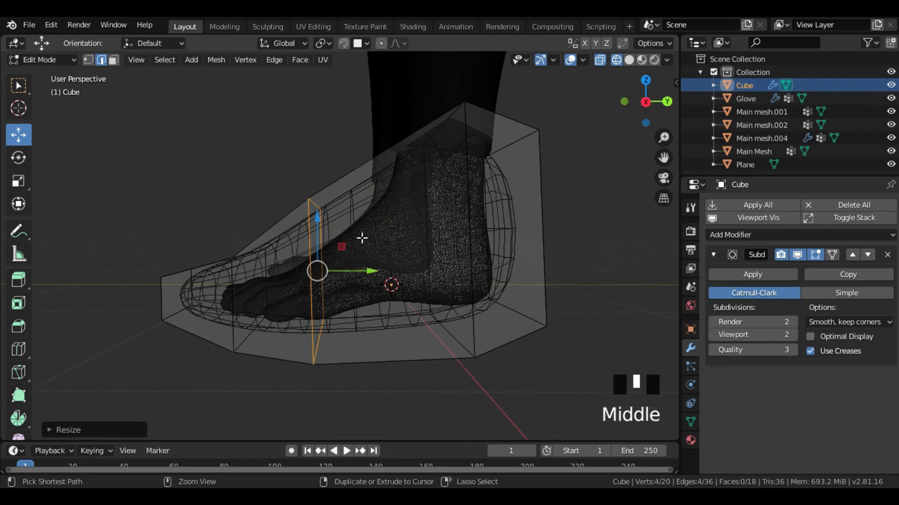
pyautogui.click(314, 207)
pyautogui.moveTo(312, 158); pyautogui.dragTo(315, 206)
pyautogui.moveTo(315, 206); pyautogui.dragTo(377, 257, button='middle')
# - Add another loop cut across the front of the foot, lower its upper edge and raise its lower edge
pyautogui.hotkey('ctrl', 'r')
pyautogui.click(279, 243)
pyautogui.click(305, 254)
pyautogui.moveTo(337, 245); pyautogui.dragTo(333, 245)
pyautogui.moveTo(279, 190); pyautogui.dragTo(279, 195)
pyautogui.moveTo(282, 333); pyautogui.dragTo(284, 307, button='middle')
# - Lower the shoe's upper edges over the toes and instep closer to the foot
pyautogui.scroll(-1, 297, 315)
pyautogui.click(264, 258)
pyautogui.scroll(3, 262, 267)
pyautogui.moveTo(262, 266); pyautogui.dragTo(219, 220, button='middle')
pyautogui.moveTo(212, 202); pyautogui.dragTo(213, 239)
pyautogui.moveTo(447, 268); pyautogui.dragTo(370, 265, button='middle')
pyautogui.click(353, 202)
pyautogui.moveTo(355, 205); pyautogui.dragTo(377, 209, button='middle')
pyautogui.moveTo(370, 125); pyautogui.dragTo(369, 177)
# - Adjust the remaining edges along the sole and heel to follow the shape of the foot
pyautogui.moveTo(327, 299); pyautogui.dragTo(468, 328, button='middle')
pyautogui.click(311, 347)
pyautogui.keyDown('shift'); pyautogui.click(226, 345); pyautogui.keyUp('shift')
pyautogui.moveTo(363, 346); pyautogui.dragTo(280, 374, button='middle')
pyautogui.moveTo(265, 276); pyautogui.dragTo(284, 272)
pyautogui.click(398, 260)
pyautogui.moveTo(450, 276); pyautogui.dragTo(432, 285, button='middle')
pyautogui.moveTo(421, 284); pyautogui.dragTo(385, 262, button='middle')
pyautogui.click(407, 339)
pyautogui.moveTo(408, 338); pyautogui.dragTo(473, 370, button='middle')
pyautogui.moveTo(464, 230); pyautogui.dragTo(451, 244)
pyautogui.moveTo(472, 394); pyautogui.dragTo(451, 275, button='middle')
# - Select the face at the tip of the toes in face mode, reposition it and scale it
pyautogui.press('3')
pyautogui.click(271, 348)
pyautogui.moveTo(276, 350); pyautogui.dragTo(204, 311, button='middle')
pyautogui.click(397, 373)
pyautogui.moveTo(203, 303); pyautogui.dragTo(212, 303)
pyautogui.moveTo(211, 309); pyautogui.dragTo(297, 337, button='middle')
pyautogui.press('s')
pyautogui.click(283, 343)
pyautogui.moveTo(346, 323); pyautogui.dragTo(261, 303, button='middle')
# - Select the front edge at the top of the ankle in edge mode and raise it
pyautogui.press('z')
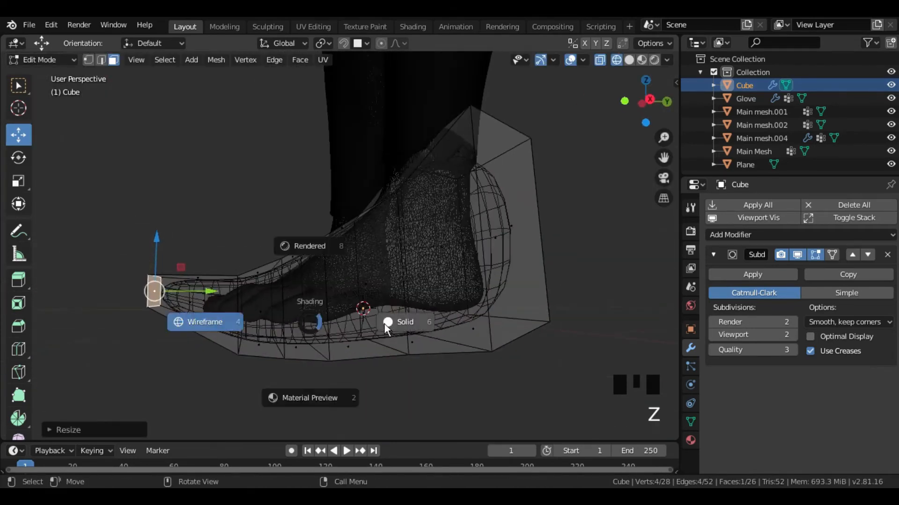
pyautogui.click(389, 326)
pyautogui.moveTo(389, 326); pyautogui.dragTo(349, 342, button='middle')
pyautogui.press('2')
pyautogui.click(384, 201)
pyautogui.press('z')
pyautogui.click(363, 216)
pyautogui.moveTo(379, 159); pyautogui.dragTo(384, 147)
pyautogui.moveTo(421, 235)
pyautogui.keyDown('shift'); pyautogui.mouseDown(button='middle')
pyautogui.moveTo(380, 285)
pyautogui.moveTo(417, 305)
pyautogui.moveTo(414, 314)
pyautogui.moveTo(429, 251)
pyautogui.mouseUp(button='middle'); pyautogui.keyUp('shift')
# - Add a loop cut through the ankle section and raise its top edge around the leg
pyautogui.press('z')
pyautogui.click(421, 287)
pyautogui.hotkey('ctrl', 'r')
pyautogui.click(373, 262)
pyautogui.moveTo(374, 262)
pyautogui.mouseDown(button='middle')
pyautogui.moveTo(423, 269)
pyautogui.moveTo(407, 238)
pyautogui.mouseUp(button='middle')
pyautogui.click(388, 253)
pyautogui.press('z')
pyautogui.click(365, 237)
pyautogui.moveTo(368, 201); pyautogui.dragTo(366, 176)
pyautogui.moveTo(405, 209); pyautogui.dragTo(354, 183, button='middle')
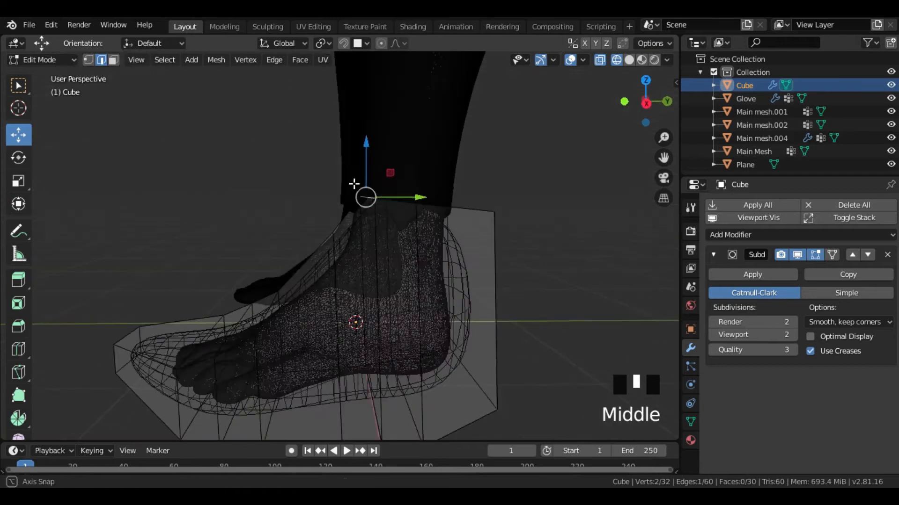
pyautogui.moveTo(366, 174); pyautogui.dragTo(366, 160)
pyautogui.moveTo(388, 183); pyautogui.dragTo(367, 211, button='middle')
# - Delete the top faces of the shoe around the leg to open it at the ankle
pyautogui.press('3')
pyautogui.click(445, 238)
pyautogui.press('z')
pyautogui.moveTo(436, 210)
pyautogui.mouseDown(button='middle')
pyautogui.moveTo(469, 227)
pyautogui.moveTo(405, 254)
pyautogui.mouseUp(button='middle')
pyautogui.click(524, 230)
pyautogui.click(408, 236)
pyautogui.press('Delete')
pyautogui.click(474, 255)
# - Select the edge loop around the ankle opening and scale it to fit the leg
pyautogui.moveTo(418, 188); pyautogui.dragTo(383, 208)
pyautogui.moveTo(398, 224); pyautogui.dragTo(556, 284, button='middle')
pyautogui.keyDown('alt'); pyautogui.click(400, 219); pyautogui.keyUp('alt')
pyautogui.moveTo(406, 202); pyautogui.dragTo(439, 214, button='middle')
pyautogui.press('s')
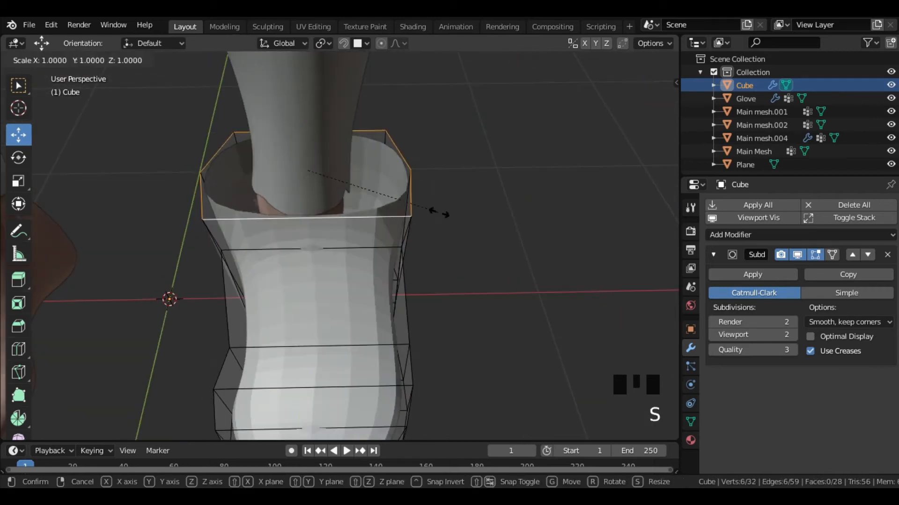
pyautogui.click(368, 220)
pyautogui.moveTo(369, 220); pyautogui.dragTo(471, 277, button='middle')
# - Extrude the ankle opening into a collar around the lower leg, then move and scale its rim
pyautogui.press('e')
pyautogui.click(417, 189)
pyautogui.moveTo(417, 189); pyautogui.dragTo(468, 155, button='middle')
pyautogui.keyDown('shift'); pyautogui.moveTo(468, 154); pyautogui.dragTo(355, 317, button='middle'); pyautogui.keyUp('shift')
pyautogui.press('g')
pyautogui.click(476, 265)
pyautogui.press('s')
pyautogui.click(487, 268)
# - Scale the collar rim along the Y axis to match the depth of the leg
pyautogui.press('s')
pyautogui.press('y')
pyautogui.click(478, 302)
pyautogui.moveTo(533, 273); pyautogui.dragTo(358, 244, button='middle')
pyautogui.press('s')
pyautogui.press('y')
pyautogui.doubleClick(543, 282)
pyautogui.moveTo(386, 180); pyautogui.dragTo(401, 172, button='middle')
pyautogui.keyDown('shift'); pyautogui.moveTo(401, 172); pyautogui.dragTo(435, 217, button='middle'); pyautogui.keyUp('shift')
# - Lower the front centre vertex of the collar to form a V-shaped notch
pyautogui.scroll(1, 433, 213)
pyautogui.press('1')
pyautogui.click(354, 169)
pyautogui.moveTo(353, 117); pyautogui.dragTo(350, 155)
# - Add lengthwise loop cuts on both sides of the shoe's front centre and readjust the height of the notch vertex
pyautogui.hotkey('ctrl', 'r')
pyautogui.click(321, 209)
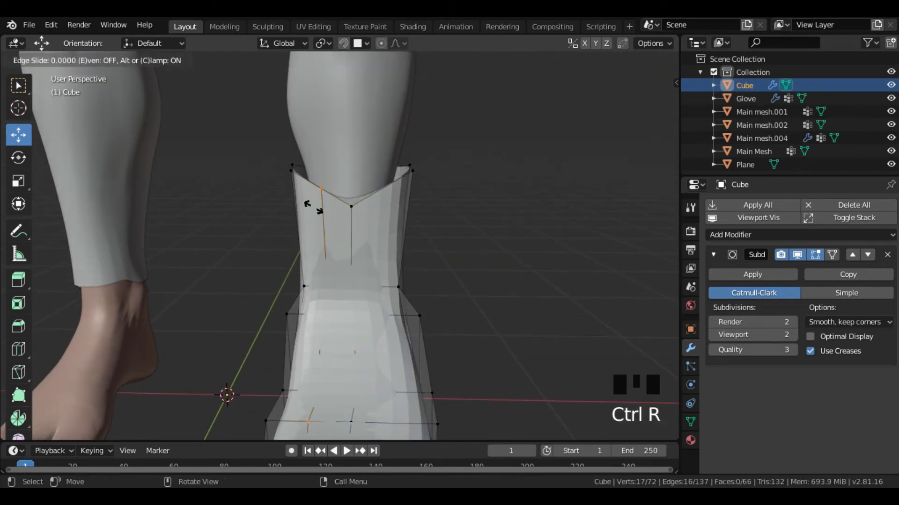
pyautogui.click(323, 209)
pyautogui.hotkey('ctrl', 'r')
pyautogui.doubleClick(384, 203)
pyautogui.moveTo(385, 203); pyautogui.dragTo(390, 211, button='middle')
pyautogui.click(355, 210)
pyautogui.moveTo(356, 155); pyautogui.dragTo(357, 158)
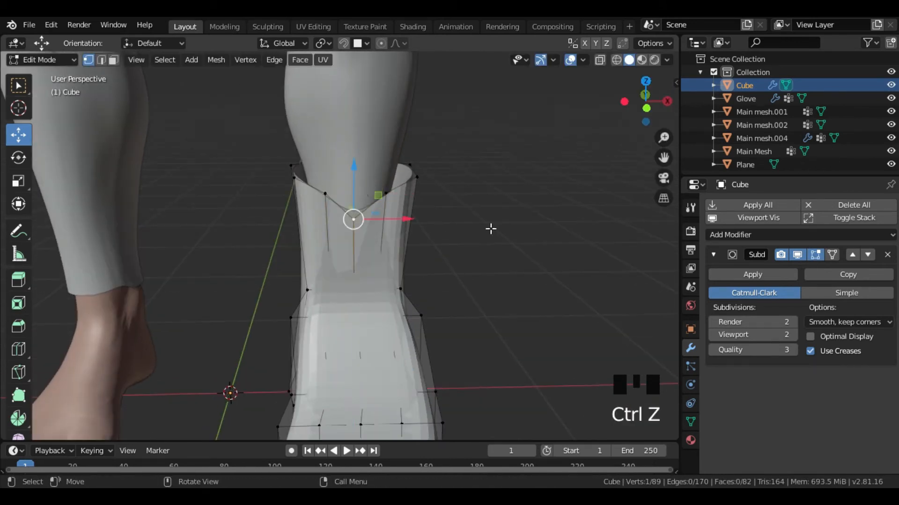
pyautogui.moveTo(357, 167); pyautogui.dragTo(360, 161, button='middle')
# - Select parts of the lower shoe in wireframe and scale them to fit the foot more closely
pyautogui.moveTo(431, 388); pyautogui.dragTo(490, 264, button='middle')
pyautogui.press('z')
pyautogui.keyDown('alt'); pyautogui.click(380, 327); pyautogui.keyUp('alt')
pyautogui.press('s')
pyautogui.click(453, 322)
pyautogui.click(393, 348)
pyautogui.keyDown('alt'); pyautogui.click(372, 360); pyautogui.keyUp('alt')
pyautogui.press('s')
pyautogui.click(478, 349)
# - Switch to face selection and scale the selected part of the shoe
pyautogui.scroll(2, 489, 297)
pyautogui.press('3')
pyautogui.press('s')
pyautogui.click(463, 259)
# - Try to reshape the shoe's collar by scaling and moving the selected edges beside the front notch
pyautogui.scroll(2, 463, 258)
pyautogui.press('z')
pyautogui.press('2')
pyautogui.click(365, 143)
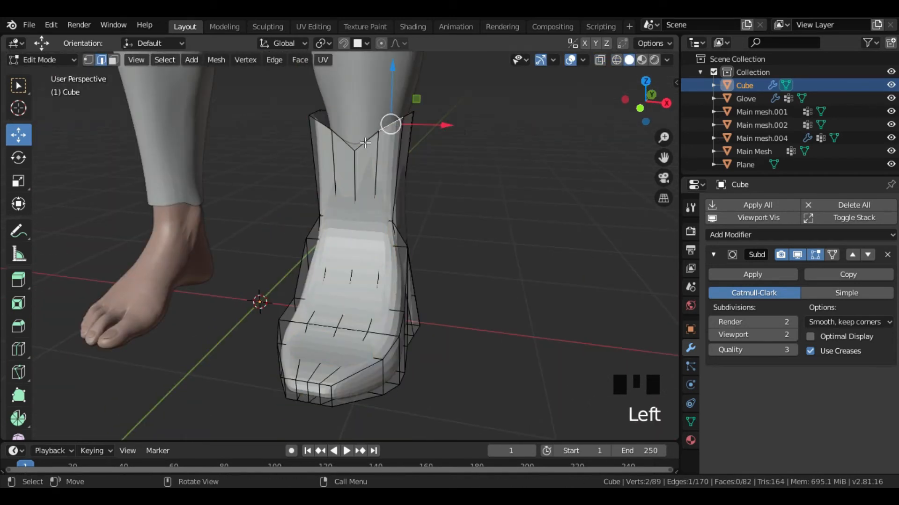
pyautogui.keyDown('alt'); pyautogui.click(365, 143); pyautogui.keyUp('alt')
pyautogui.moveTo(433, 141); pyautogui.dragTo(445, 156, button='middle')
pyautogui.press('s')
pyautogui.click(464, 158)
pyautogui.press('g')
pyautogui.click(455, 156)
# - Add a loop cut to the shoe and scale it to follow the foot's shape
pyautogui.moveTo(452, 276); pyautogui.dragTo(358, 279, button='middle')
pyautogui.scroll(2, 358, 280)
pyautogui.hotkey('ctrl', 'r')
pyautogui.click(362, 201)
pyautogui.moveTo(412, 202); pyautogui.dragTo(510, 229, button='middle')
pyautogui.press('s')
pyautogui.click(486, 236)
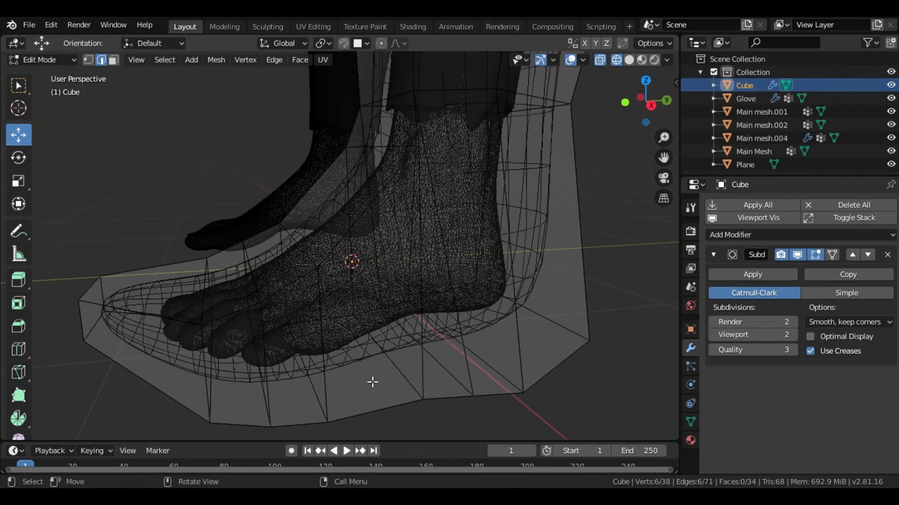
# - In wireframe, select edges across the shoe's sole and scale them narrower or wider to match the foot
pyautogui.click(371, 381)
pyautogui.moveTo(371, 381); pyautogui.dragTo(410, 409, button='middle')
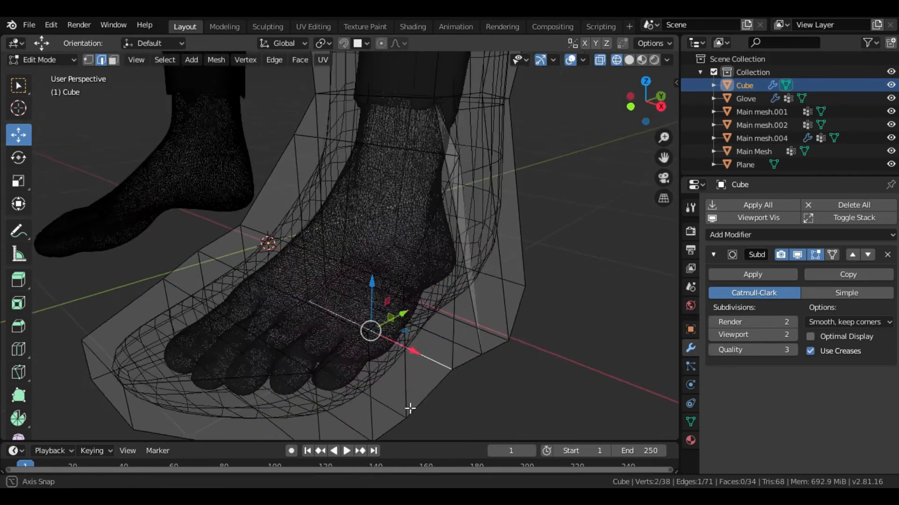
pyautogui.press('s')
pyautogui.click(477, 358)
pyautogui.press('z')
pyautogui.moveTo(524, 395); pyautogui.dragTo(488, 365, button='middle')
pyautogui.press('z')
pyautogui.moveTo(433, 348); pyautogui.dragTo(455, 373, button='middle')
pyautogui.click(456, 373)
pyautogui.press('s')
pyautogui.click(505, 360)
# - Move the selected part of the shoe vertically along the Z axis
pyautogui.moveTo(505, 360); pyautogui.dragTo(428, 361, button='middle')
pyautogui.press('g')
pyautogui.press('z')
pyautogui.click(384, 292)
# - Select further parts of the shoe in wireframe and scale them to fit around the foot and ankle
pyautogui.moveTo(384, 293)
pyautogui.mouseDown(button='middle')
pyautogui.moveTo(417, 373)
pyautogui.moveTo(496, 357)
pyautogui.moveTo(542, 192)
pyautogui.moveTo(519, 252)
pyautogui.mouseUp(button='middle')
pyautogui.keyDown('alt'); pyautogui.click(482, 189); pyautogui.keyUp('alt')
pyautogui.moveTo(482, 188)
pyautogui.mouseDown(button='middle')
pyautogui.moveTo(508, 248)
pyautogui.moveTo(656, 285)
pyautogui.moveTo(603, 267)
pyautogui.moveTo(449, 253)
pyautogui.moveTo(529, 259)
pyautogui.mouseUp(button='middle')
pyautogui.hotkey('shift', 'z')
pyautogui.press('s')
pyautogui.click(470, 256)
pyautogui.moveTo(470, 255); pyautogui.dragTo(337, 275, button='middle')
pyautogui.press('z')
pyautogui.click(262, 276)
pyautogui.moveTo(267, 278)
pyautogui.mouseDown(button='middle')
pyautogui.moveTo(519, 298)
pyautogui.moveTo(567, 231)
pyautogui.moveTo(365, 220)
pyautogui.mouseUp(button='middle')
pyautogui.click(430, 257)
pyautogui.press('s')
pyautogui.click(493, 278)
# - Return the shoe to Object Mode, raise its viewport subdivision level to 3 and shade it smooth
pyautogui.moveTo(347, 171); pyautogui.dragTo(348, 209)
pyautogui.moveTo(347, 208); pyautogui.dragTo(347, 211)
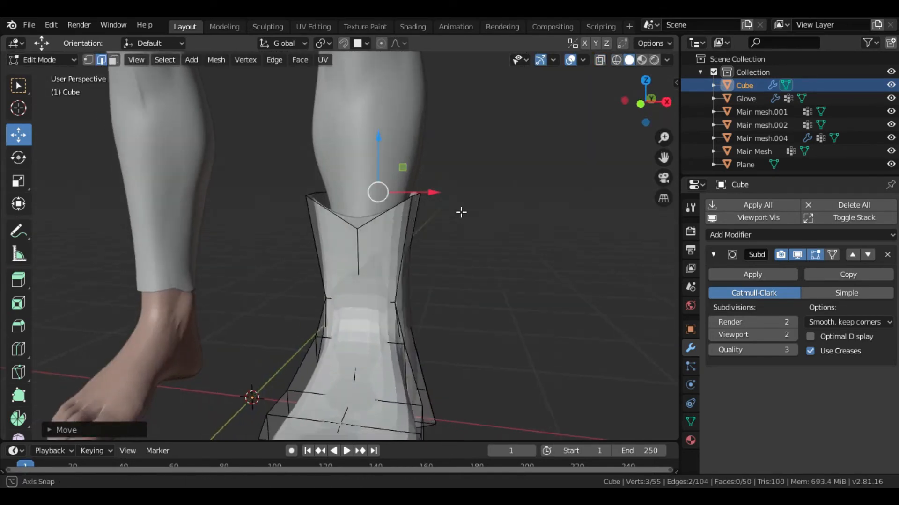
pyautogui.moveTo(459, 210); pyautogui.dragTo(418, 287, button='middle')
pyautogui.press('Tab')
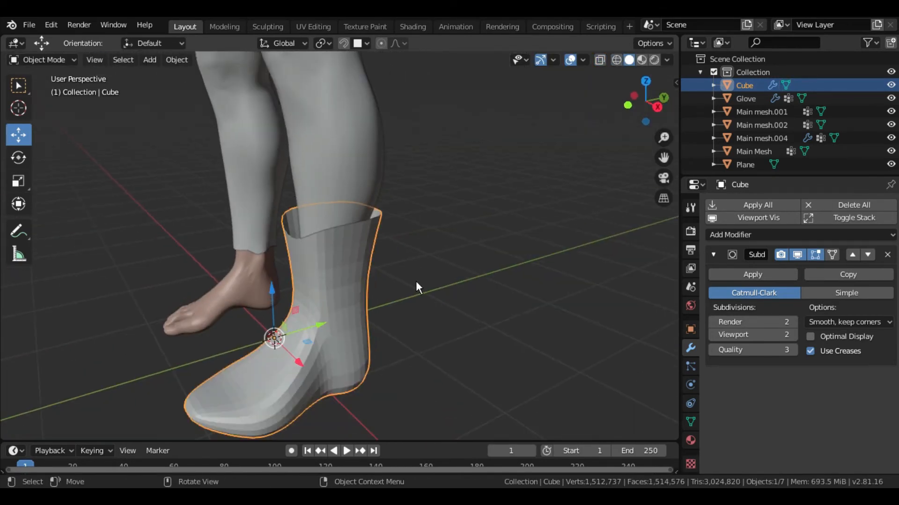
pyautogui.click(791, 335)
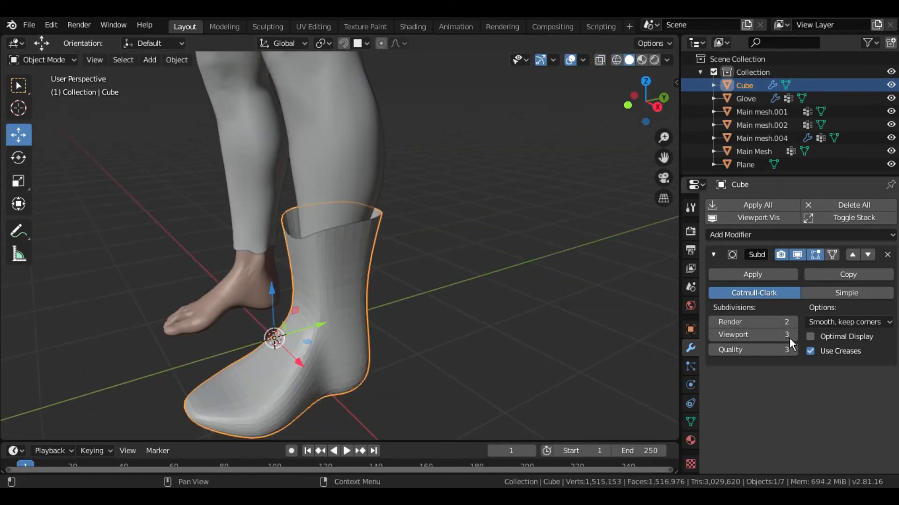
pyautogui.rightClick(347, 288)
pyautogui.click(346, 258)
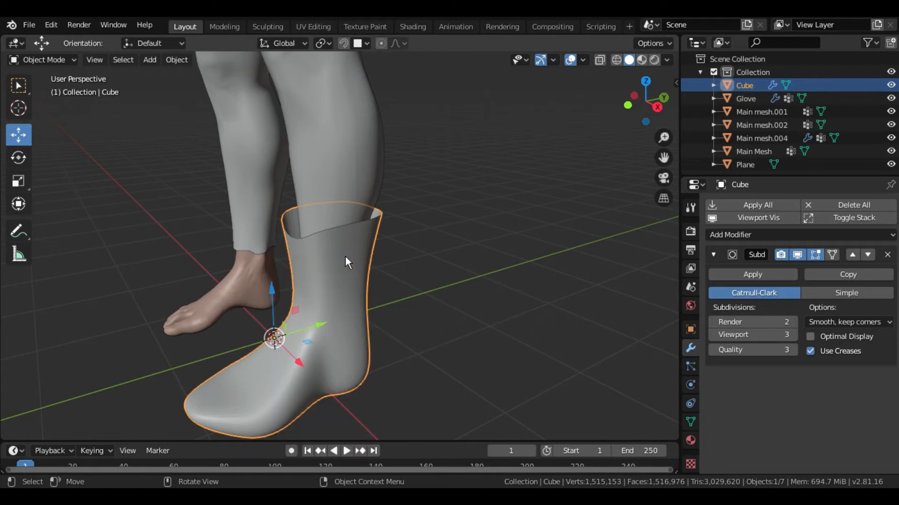
pyautogui.moveTo(426, 338); pyautogui.dragTo(394, 327, button='middle')
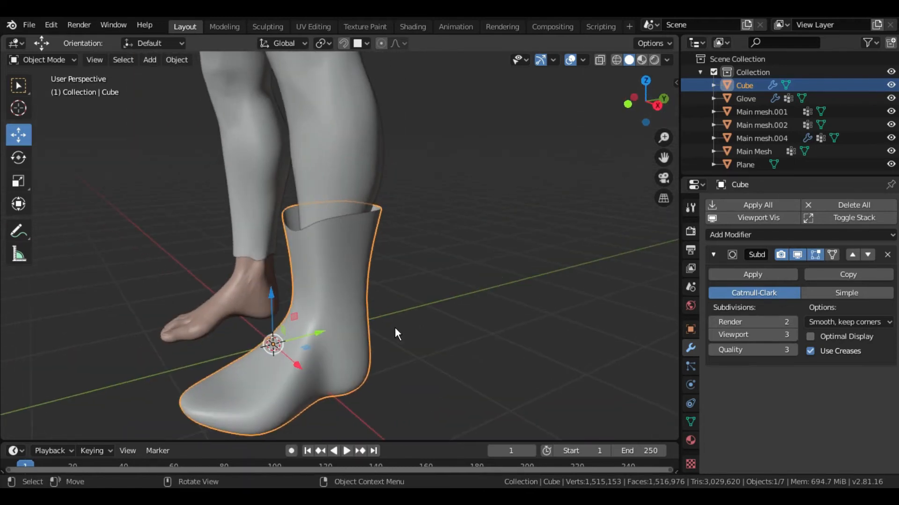
# - Apply the shoe's subdivision modifier and add a Mirror modifier on the X axis with Main Mesh as the mirror object
pyautogui.click(778, 278)
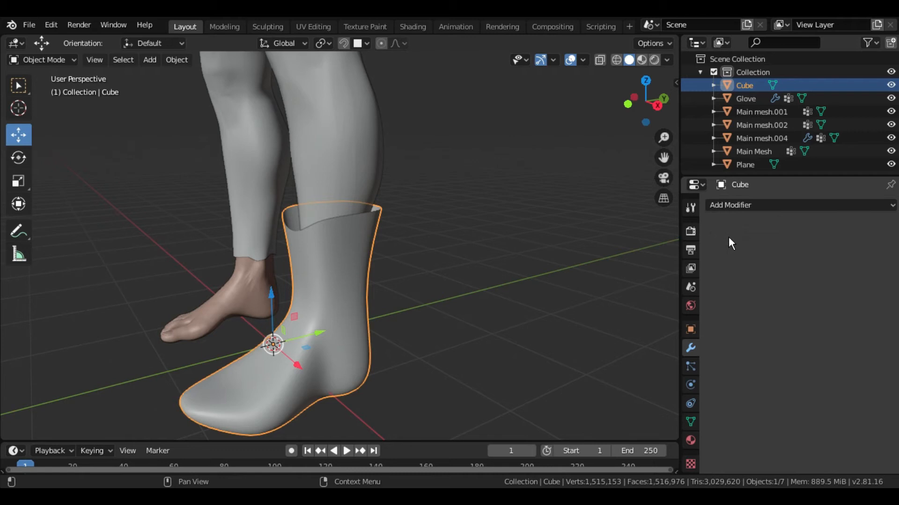
pyautogui.click(728, 205)
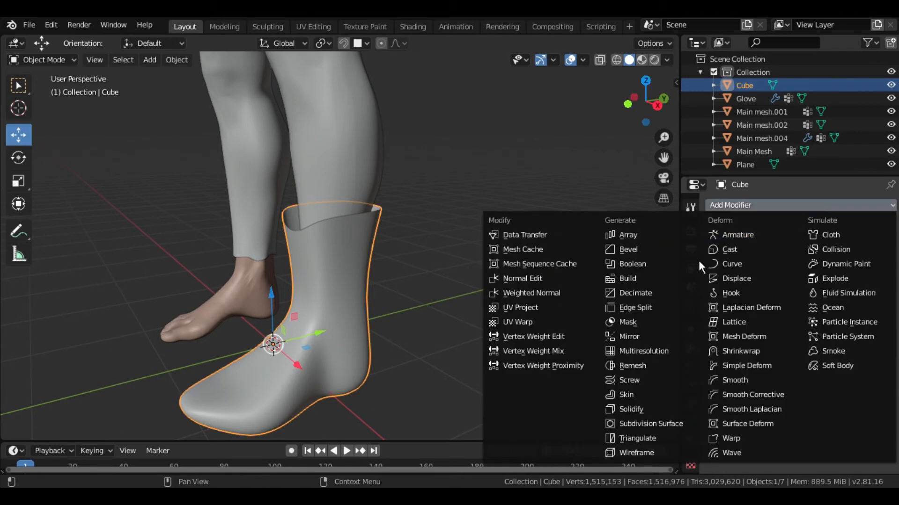
pyautogui.click(645, 337)
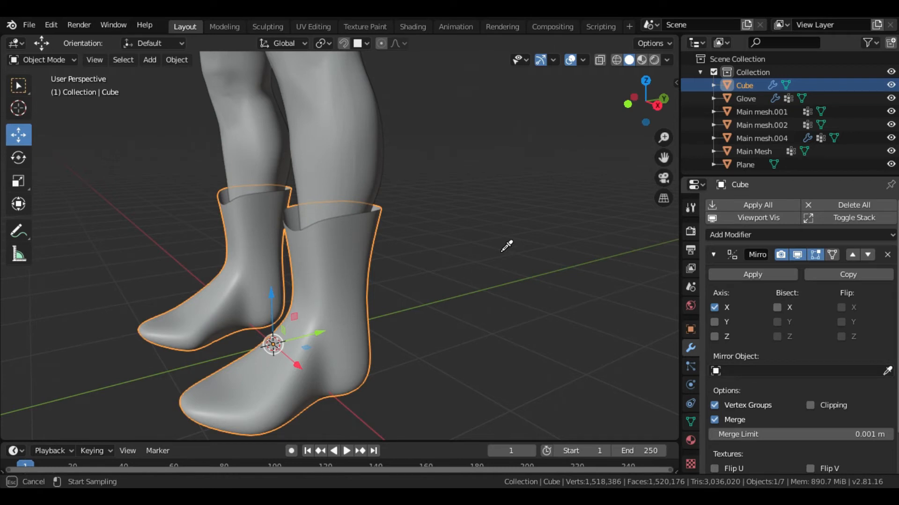
pyautogui.scroll(-4, 515, 262)
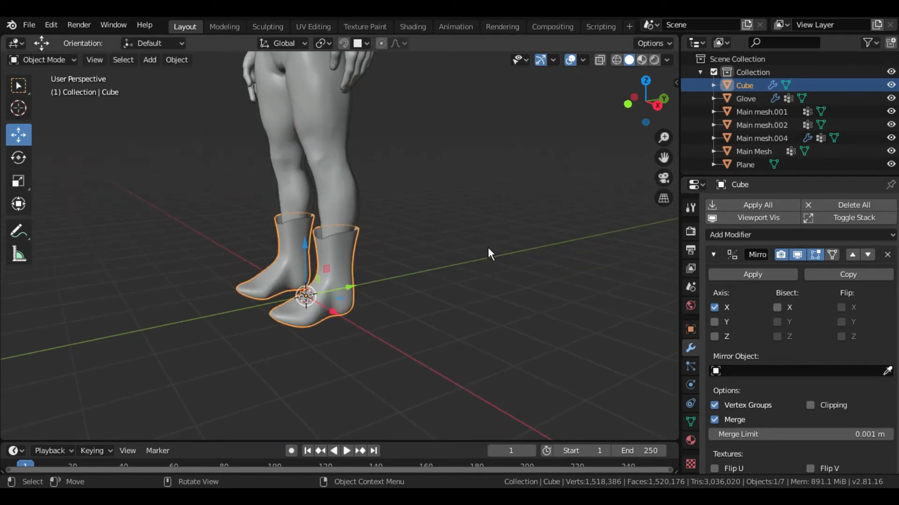
pyautogui.moveTo(464, 218); pyautogui.dragTo(457, 299, button='middle')
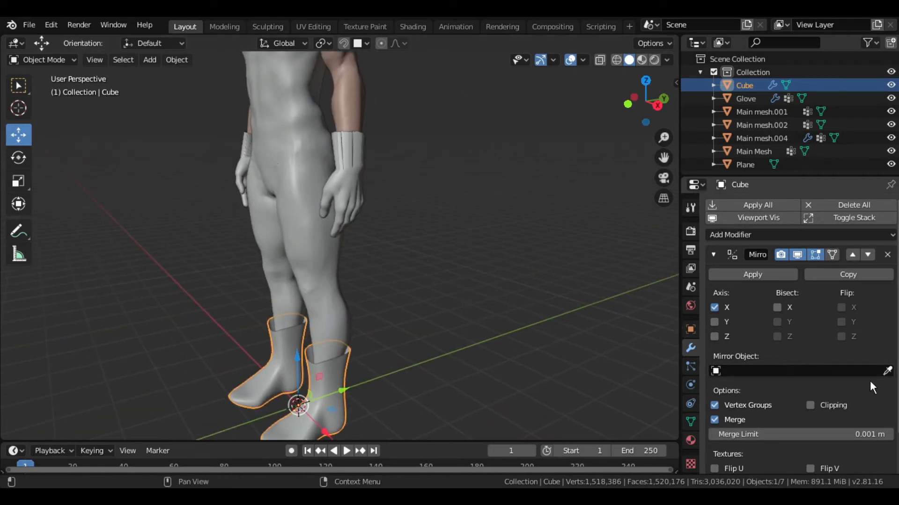
pyautogui.click(355, 98)
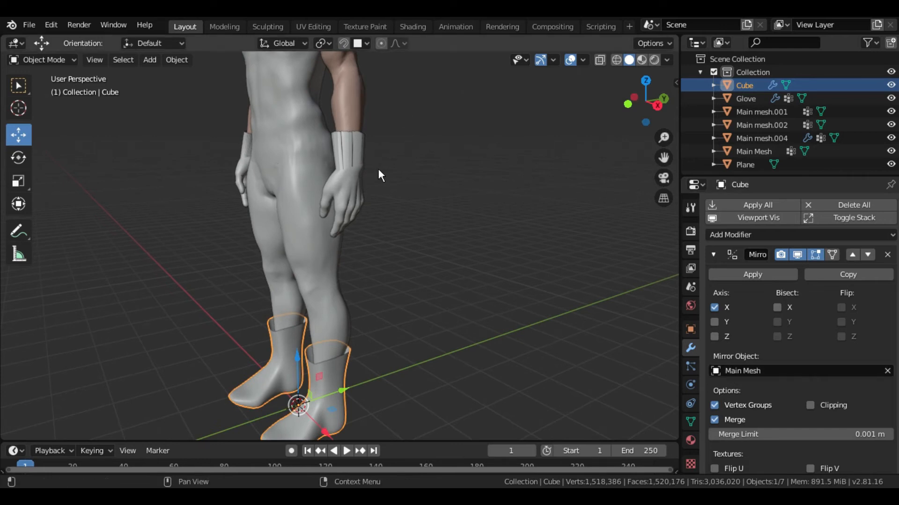
# - Deselect the shoes and inspect the whole outfitted character from the front
pyautogui.moveTo(401, 247); pyautogui.dragTo(485, 217, button='middle')
pyautogui.moveTo(486, 217); pyautogui.dragTo(470, 220, button='middle')
pyautogui.click(473, 221)
pyautogui.scroll(-1, 494, 231)
pyautogui.keyDown('shift'); pyautogui.moveTo(497, 186); pyautogui.dragTo(496, 230, button='middle'); pyautogui.keyUp('shift')
pyautogui.moveTo(496, 231); pyautogui.dragTo(523, 270, button='middle')
pyautogui.scroll(-2, 513, 192)
pyautogui.moveTo(523, 270); pyautogui.dragTo(519, 279, button='middle')
pyautogui.press('\\')
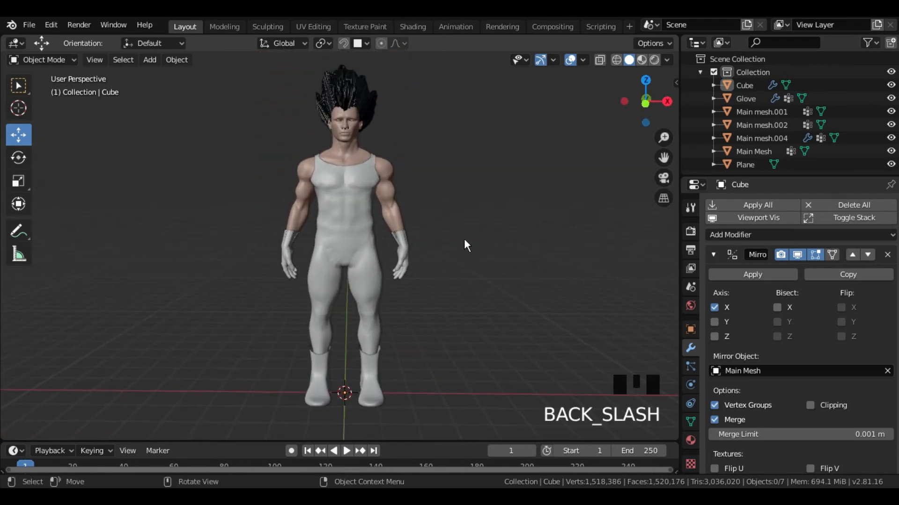
pyautogui.moveTo(203, 185); pyautogui.dragTo(206, 190, button='middle')
# - Select the full-body garment and set the viewport lighting to a red MatCap
pyautogui.click(371, 214)
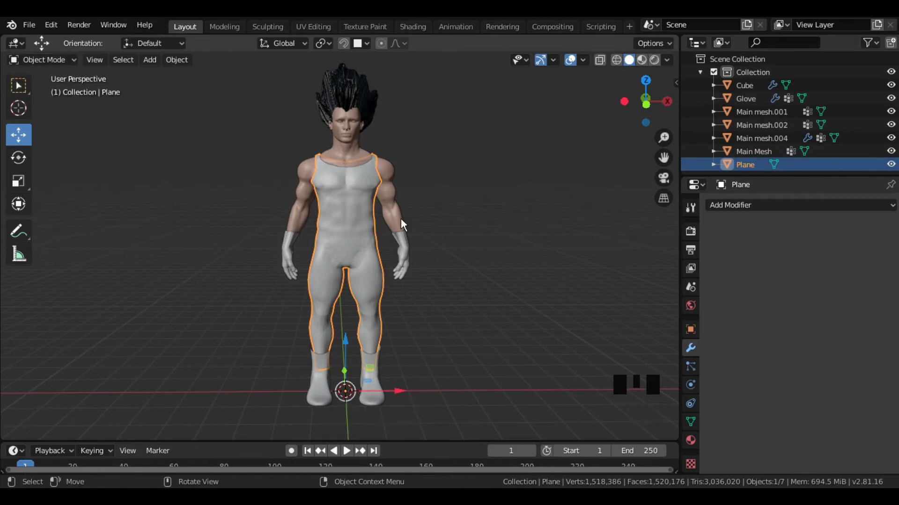
pyautogui.click(665, 61)
pyautogui.click(651, 123)
pyautogui.click(619, 160)
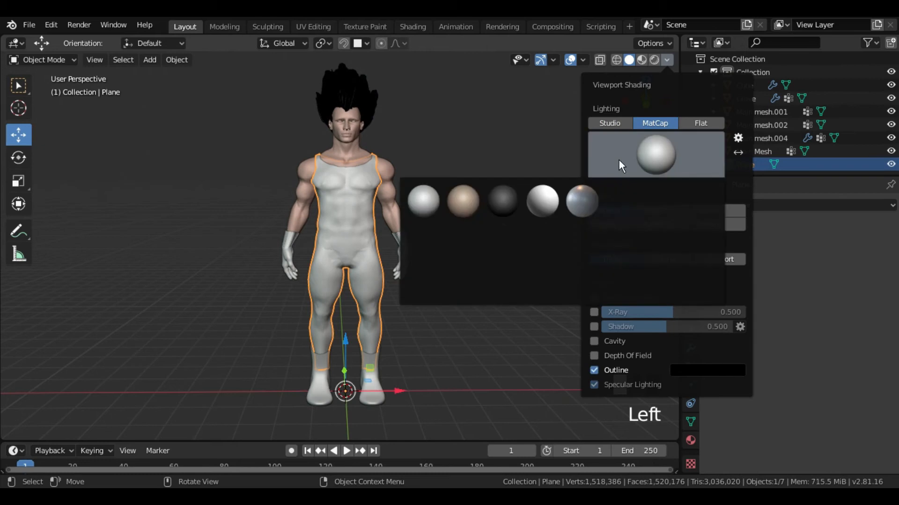
pyautogui.click(461, 240)
# - Enter Sculpt Mode on the garment, choose the Crease brush and expand the brush's Symmetry settings
pyautogui.click(49, 60)
pyautogui.click(42, 96)
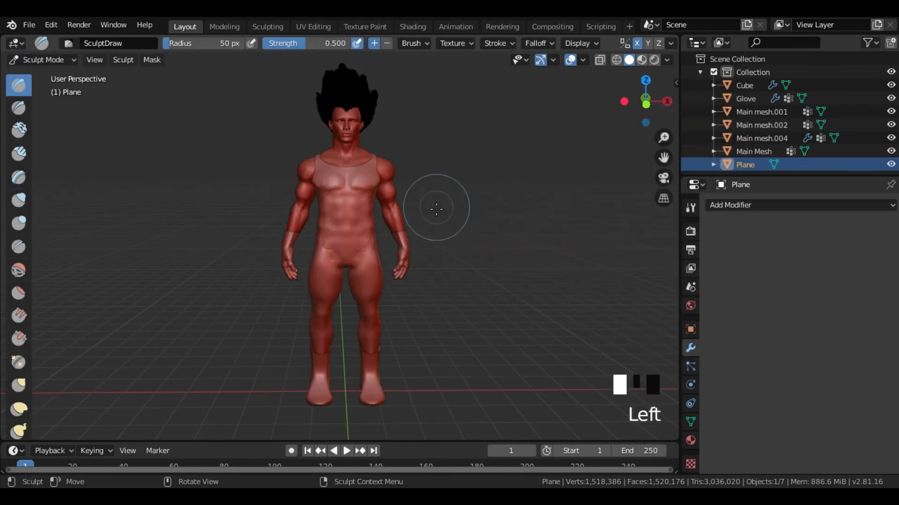
pyautogui.scroll(3, 438, 211)
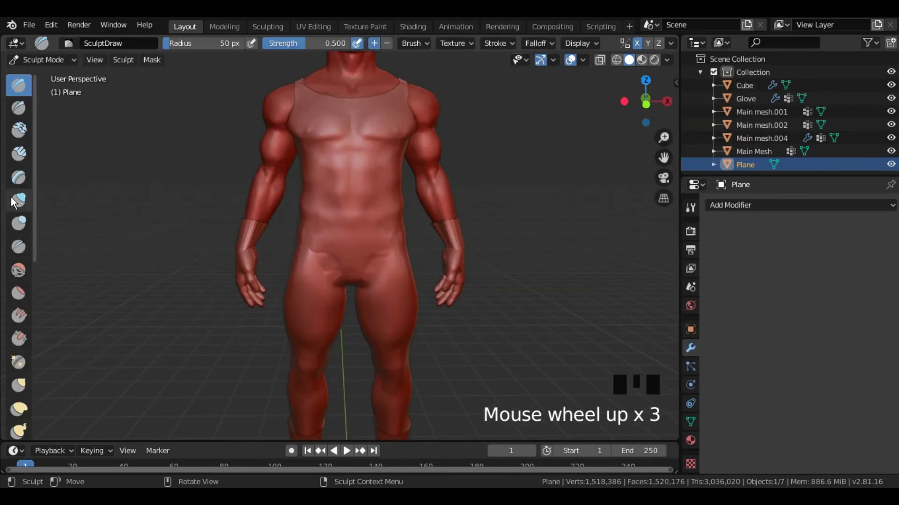
pyautogui.click(19, 248)
pyautogui.scroll(1, 457, 199)
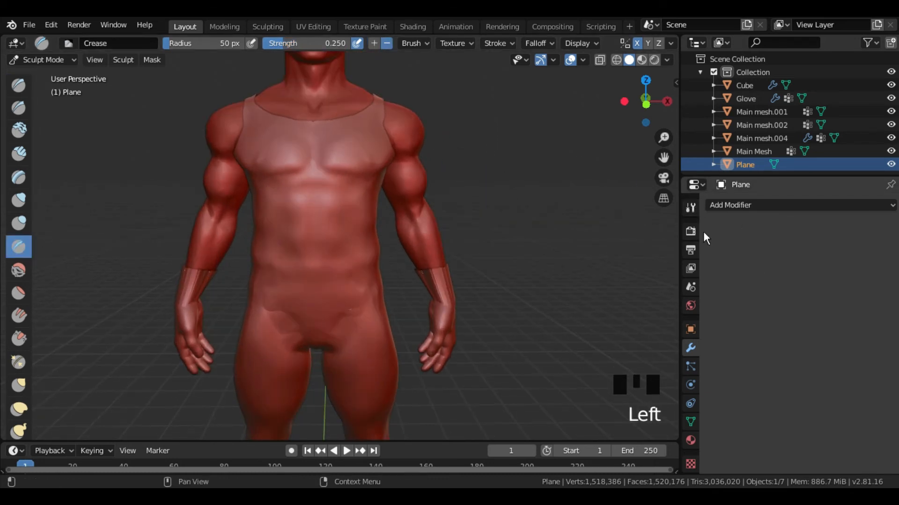
pyautogui.click(686, 206)
pyautogui.scroll(-4, 762, 363)
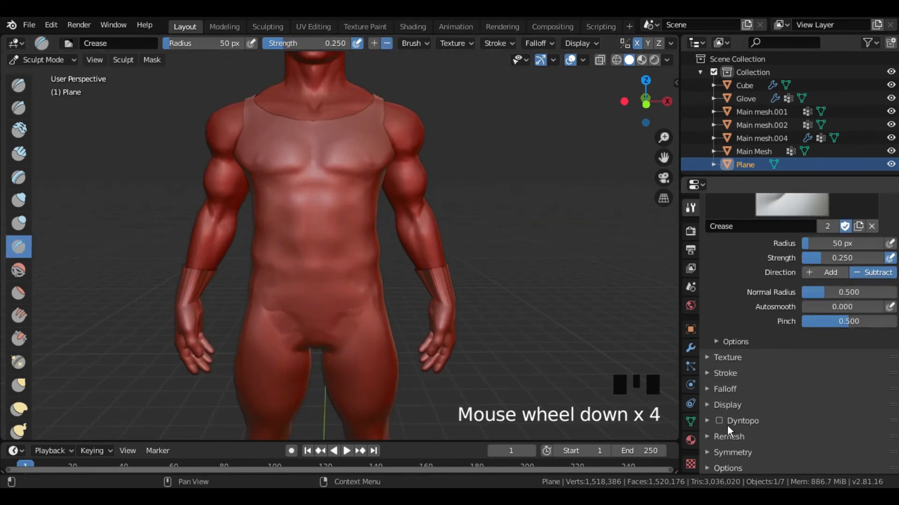
pyautogui.click(706, 453)
pyautogui.scroll(-5, 796, 398)
# - Smooth the garment's surface on the chest and along the side of the abdomen
pyautogui.keyDown('shift'); pyautogui.moveTo(457, 171); pyautogui.dragTo(428, 225, button='middle'); pyautogui.keyUp('shift')
pyautogui.scroll(1, 421, 237)
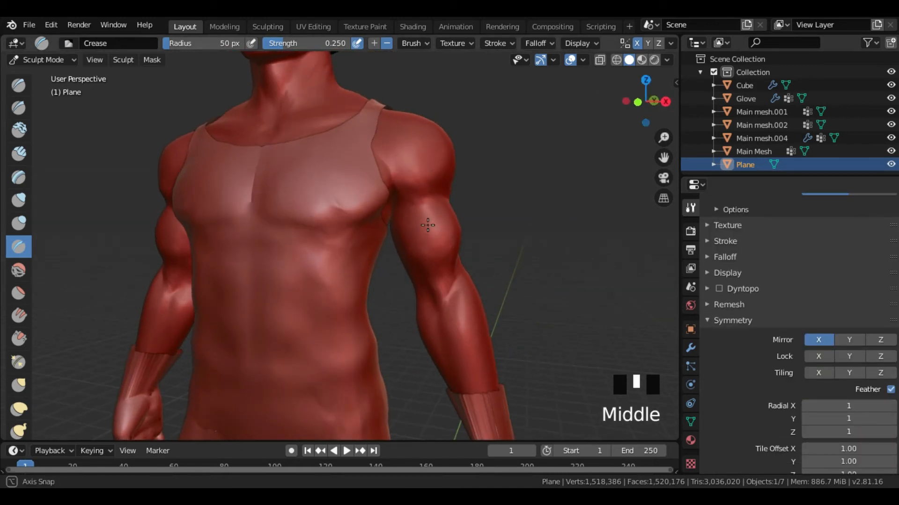
pyautogui.keyDown('shift'); pyautogui.moveTo(343, 206); pyautogui.dragTo(336, 202); pyautogui.keyUp('shift')
pyautogui.keyDown('shift'); pyautogui.moveTo(338, 242); pyautogui.dragTo(339, 248); pyautogui.keyUp('shift')
pyautogui.keyDown('shift'); pyautogui.moveTo(339, 248); pyautogui.dragTo(338, 256); pyautogui.keyUp('shift')
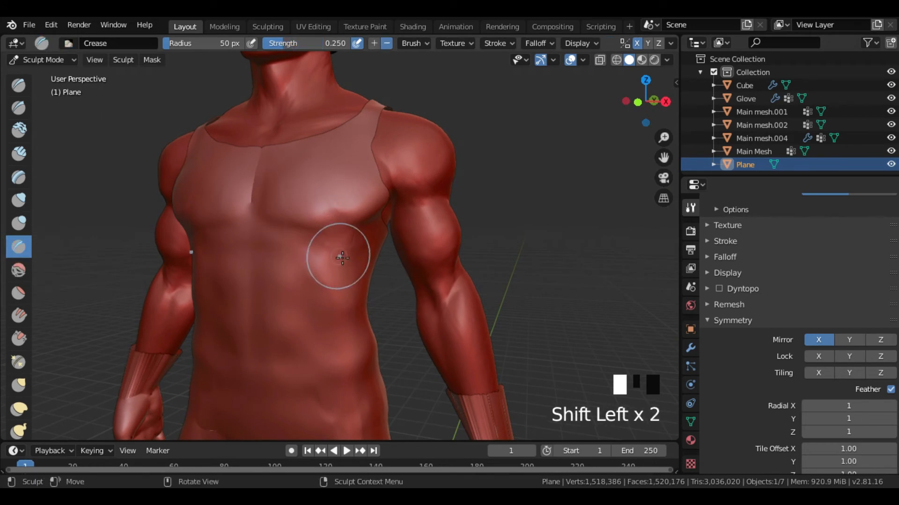
pyautogui.moveTo(339, 257); pyautogui.dragTo(357, 253, button='middle')
pyautogui.moveTo(351, 255)
pyautogui.keyDown('shift'); pyautogui.mouseDown()
pyautogui.moveTo(301, 280)
pyautogui.moveTo(358, 361)
pyautogui.mouseUp(); pyautogui.keyUp('shift')
# - Smooth the garment's uneven creases around the front of the hips and groin
pyautogui.keyDown('shift'); pyautogui.moveTo(378, 358); pyautogui.dragTo(369, 202, button='middle'); pyautogui.keyUp('shift')
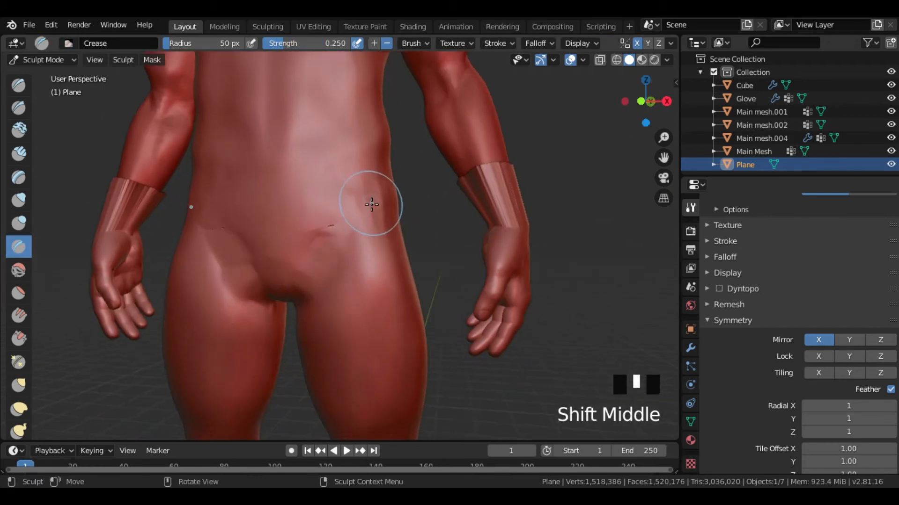
pyautogui.scroll(-2, 365, 206)
pyautogui.keyDown('shift'); pyautogui.moveTo(276, 240); pyautogui.dragTo(352, 281); pyautogui.keyUp('shift')
pyautogui.moveTo(449, 283); pyautogui.dragTo(414, 286, button='middle')
pyautogui.moveTo(285, 233)
pyautogui.keyDown('shift'); pyautogui.mouseDown()
pyautogui.moveTo(308, 226)
pyautogui.moveTo(326, 244)
pyautogui.mouseUp(); pyautogui.keyUp('shift')
# - Smooth the back of the garment over the hips, buttocks and lower back
pyautogui.moveTo(344, 253); pyautogui.dragTo(190, 258, button='middle')
pyautogui.keyDown('shift'); pyautogui.moveTo(276, 248); pyautogui.dragTo(304, 218); pyautogui.keyUp('shift')
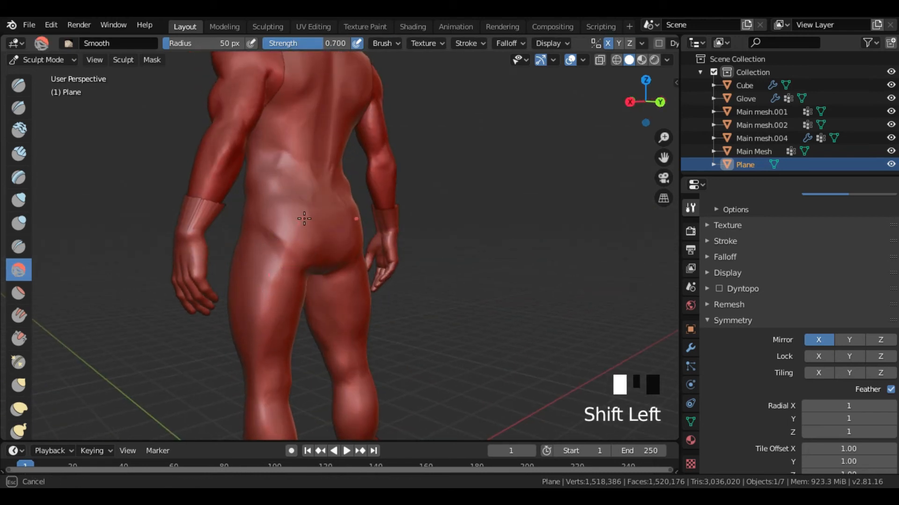
pyautogui.keyDown('shift'); pyautogui.moveTo(280, 255); pyautogui.dragTo(300, 243); pyautogui.keyUp('shift')
pyautogui.moveTo(351, 245); pyautogui.dragTo(306, 243, button='middle')
pyautogui.keyDown('shift'); pyautogui.moveTo(318, 183); pyautogui.dragTo(313, 269, button='middle'); pyautogui.keyUp('shift')
pyautogui.keyDown('shift'); pyautogui.moveTo(323, 271); pyautogui.dragTo(311, 264); pyautogui.keyUp('shift')
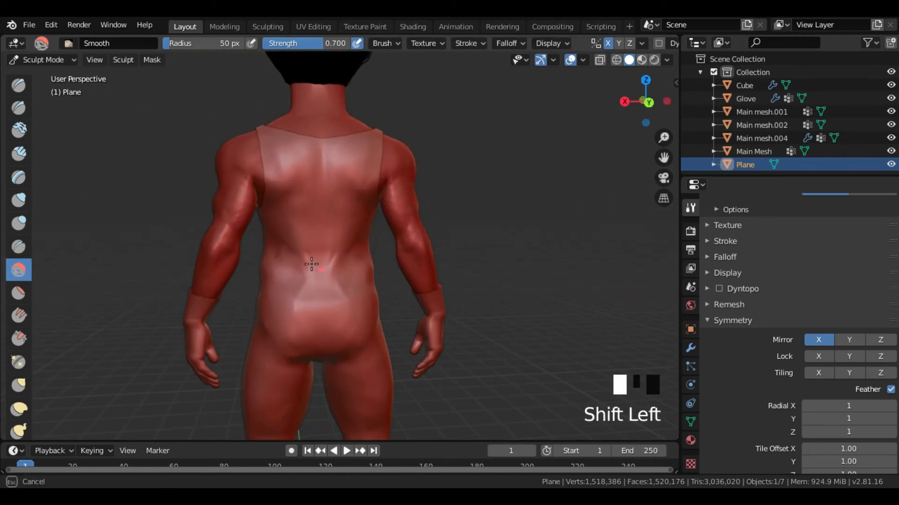
pyautogui.keyDown('shift'); pyautogui.moveTo(293, 295); pyautogui.dragTo(296, 287); pyautogui.keyUp('shift')
pyautogui.moveTo(304, 263)
pyautogui.mouseDown(button='middle')
pyautogui.moveTo(341, 246)
pyautogui.moveTo(316, 262)
pyautogui.moveTo(351, 216)
pyautogui.mouseUp(button='middle')
pyautogui.scroll(-2, 321, 295)
pyautogui.moveTo(360, 212)
pyautogui.mouseDown(button='middle')
pyautogui.moveTo(482, 226)
pyautogui.moveTo(449, 262)
pyautogui.moveTo(432, 250)
pyautogui.moveTo(442, 321)
pyautogui.mouseUp(button='middle')
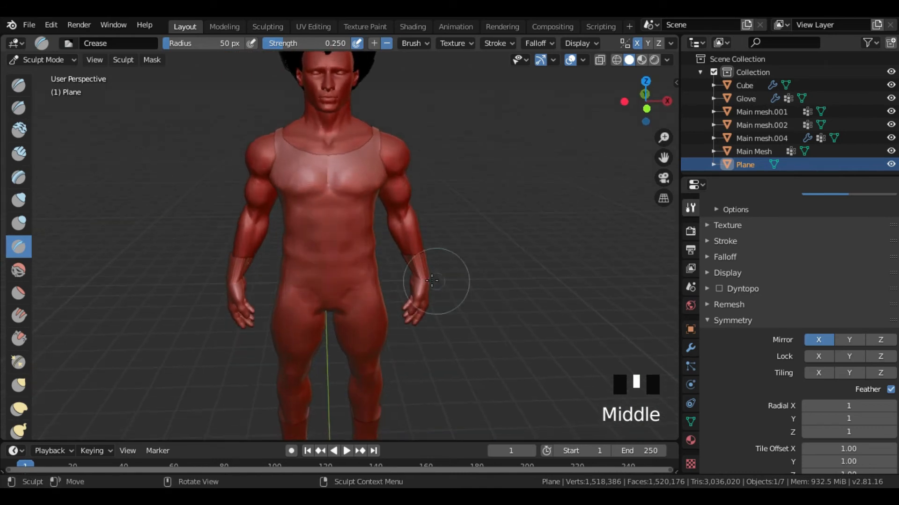
# - Reduce the Crease brush radius to 12 px and carve the abdominal muscle lines into the garment's front
pyautogui.scroll(2, 411, 271)
pyautogui.moveTo(411, 271)
pyautogui.keyDown('shift'); pyautogui.mouseDown(button='middle')
pyautogui.moveTo(404, 273)
pyautogui.moveTo(440, 266)
pyautogui.moveTo(399, 258)
pyautogui.mouseUp(button='middle'); pyautogui.keyUp('shift')
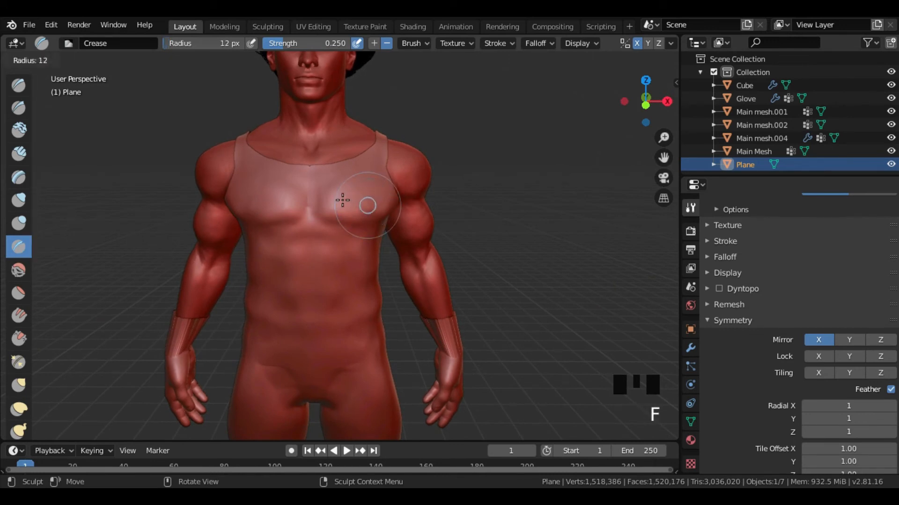
pyautogui.moveTo(353, 254); pyautogui.dragTo(367, 208, button='middle')
pyautogui.scroll(1, 365, 253)
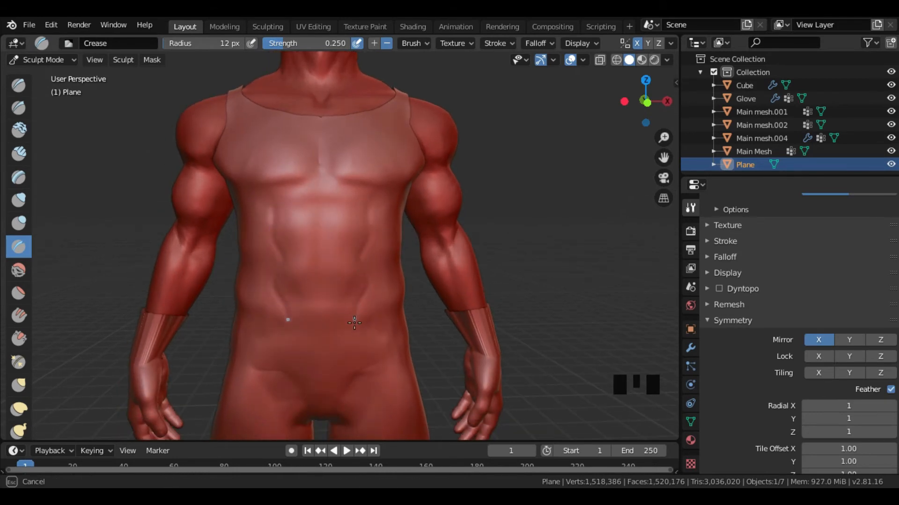
pyautogui.moveTo(338, 335)
pyautogui.mouseDown(button='middle')
pyautogui.moveTo(349, 323)
pyautogui.moveTo(345, 298)
pyautogui.mouseUp(button='middle')
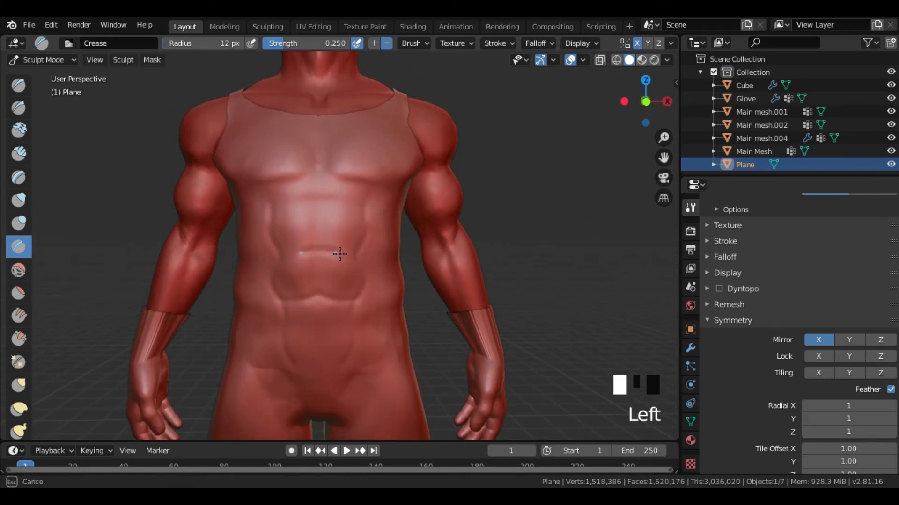
pyautogui.moveTo(374, 222); pyautogui.dragTo(343, 254, button='middle')
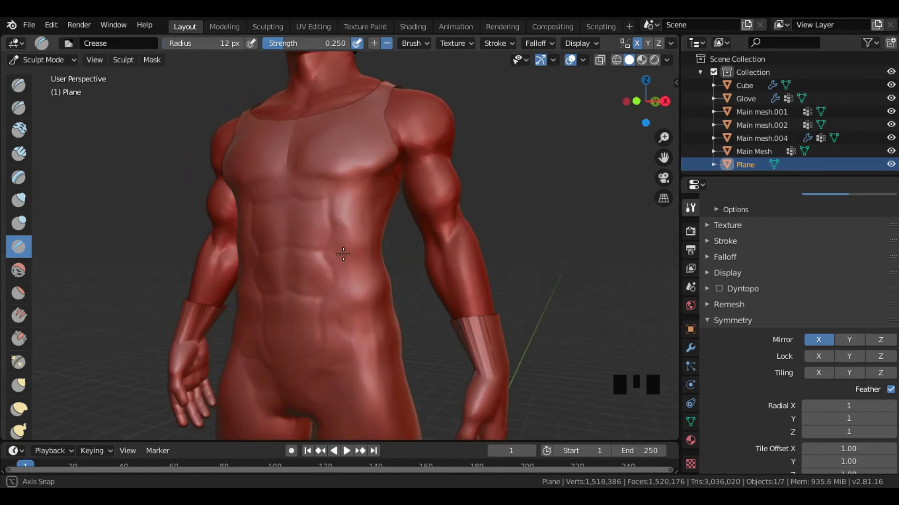
pyautogui.moveTo(387, 354); pyautogui.dragTo(317, 363, button='middle')
# - Carve fabric folds into the garment's side over the ribs below the armpit with the Crease brush
pyautogui.moveTo(369, 317); pyautogui.dragTo(422, 317, button='middle')
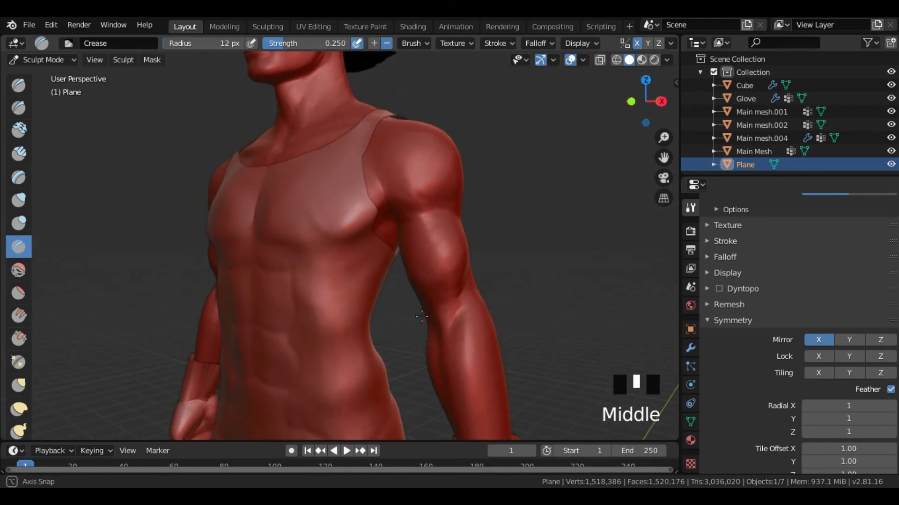
pyautogui.moveTo(371, 302)
pyautogui.mouseDown(button='middle')
pyautogui.moveTo(243, 296)
pyautogui.moveTo(329, 271)
pyautogui.mouseUp(button='middle')
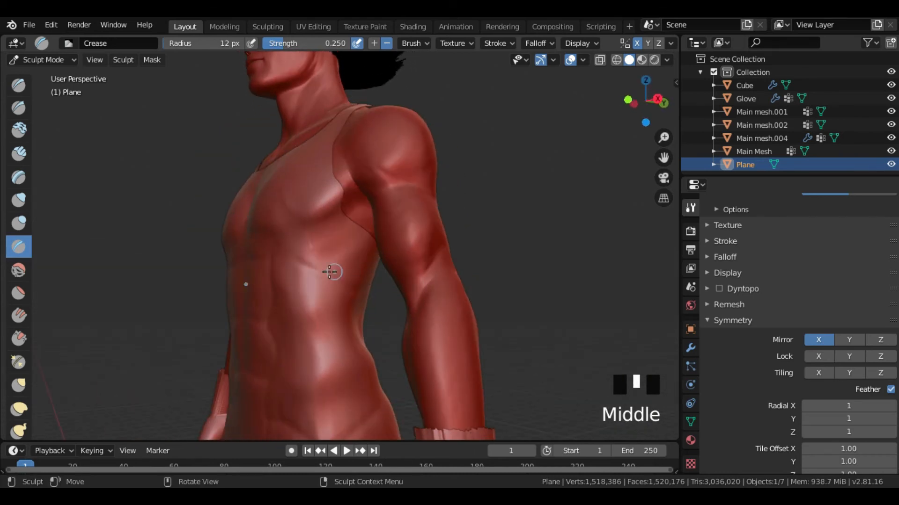
pyautogui.moveTo(368, 294); pyautogui.dragTo(308, 294, button='middle')
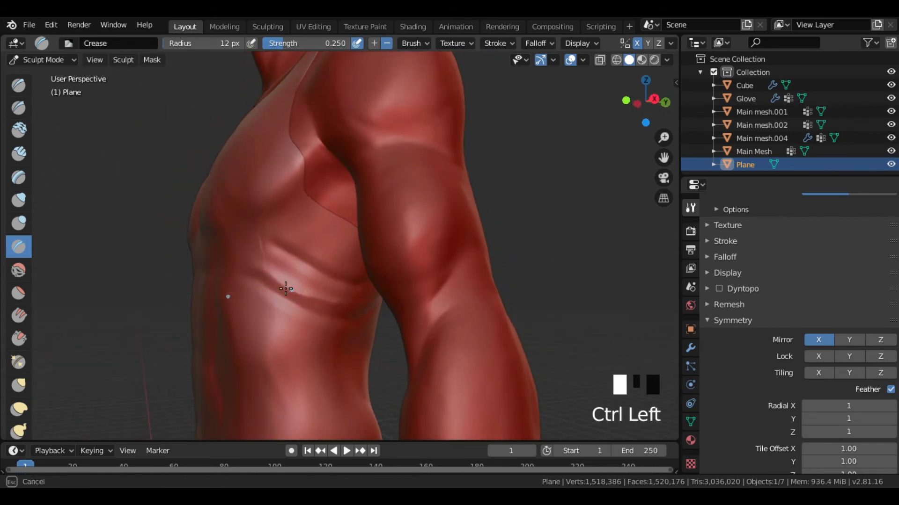
pyautogui.moveTo(345, 332); pyautogui.dragTo(293, 311, button='middle')
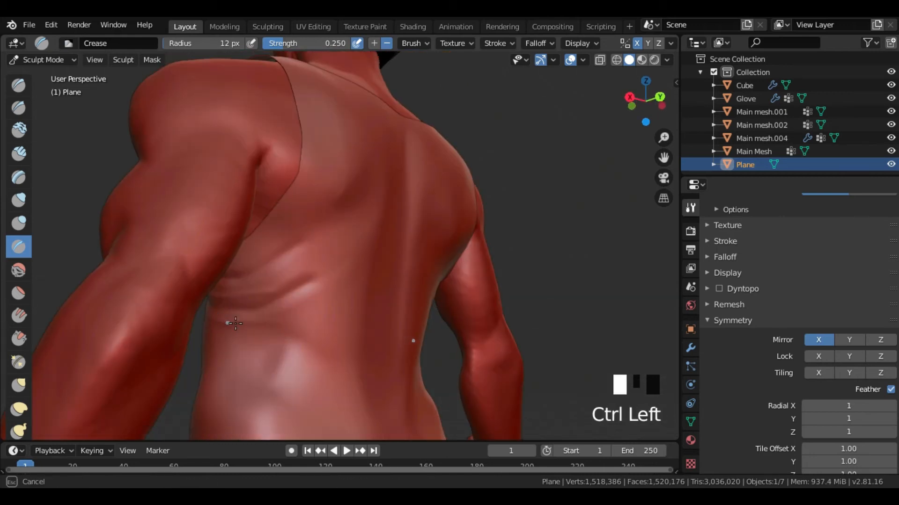
pyautogui.keyDown('ctrl'); pyautogui.moveTo(324, 280); pyautogui.dragTo(317, 281); pyautogui.keyUp('ctrl')
pyautogui.moveTo(304, 268); pyautogui.dragTo(288, 248, button='middle')
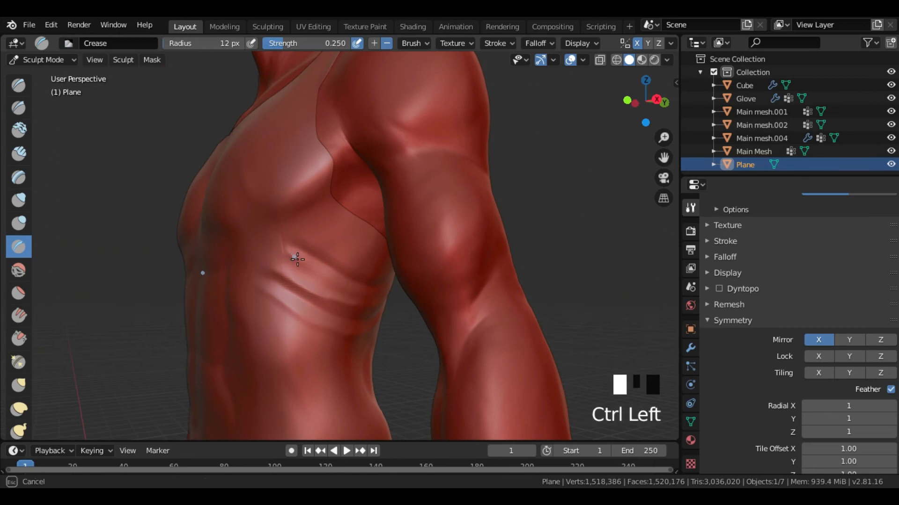
# - Extend the rib folds around the garment's side under the arm towards the back
pyautogui.keyDown('ctrl'); pyautogui.moveTo(358, 292); pyautogui.dragTo(388, 298); pyautogui.keyUp('ctrl')
pyautogui.moveTo(388, 298); pyautogui.dragTo(228, 301, button='middle')
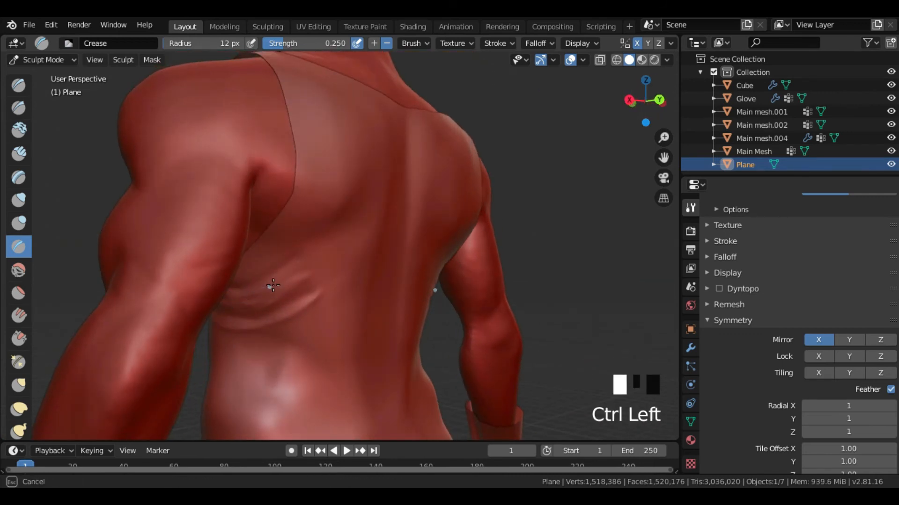
pyautogui.keyDown('ctrl'); pyautogui.moveTo(243, 282); pyautogui.dragTo(245, 282); pyautogui.keyUp('ctrl')
pyautogui.moveTo(245, 283); pyautogui.dragTo(388, 273, button='middle')
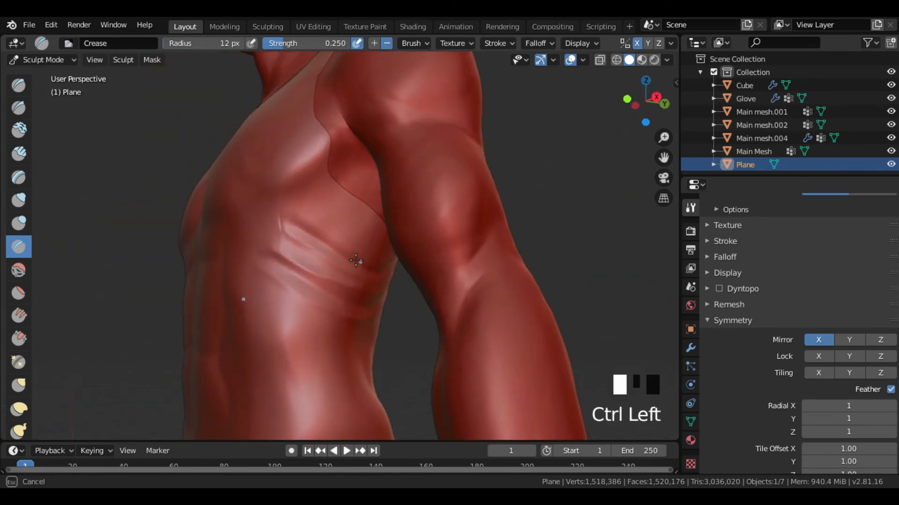
pyautogui.scroll(-2, 309, 234)
pyautogui.moveTo(299, 218); pyautogui.dragTo(322, 252, button='middle')
pyautogui.scroll(2, 322, 252)
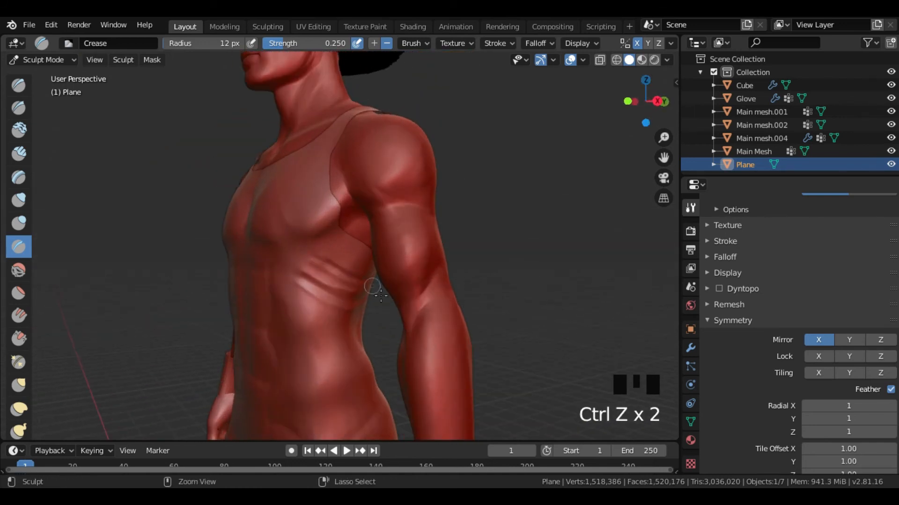
# - Refine the curved folds on the side of the ribcage between chest and waist
pyautogui.moveTo(386, 302); pyautogui.dragTo(373, 296, button='middle')
pyautogui.scroll(-1, 366, 280)
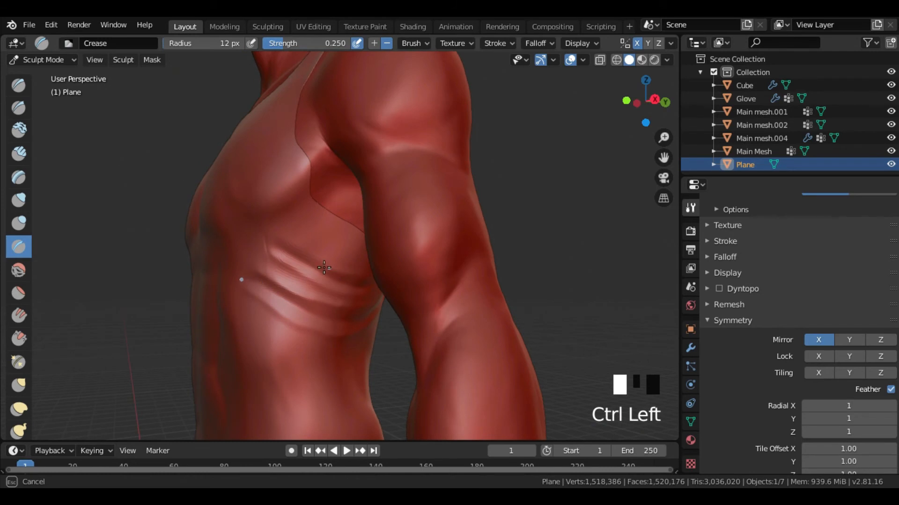
pyautogui.keyDown('ctrl'); pyautogui.moveTo(279, 261); pyautogui.dragTo(281, 263); pyautogui.keyUp('ctrl')
pyautogui.scroll(-2, 359, 281)
pyautogui.moveTo(281, 262)
pyautogui.mouseDown(button='middle')
pyautogui.moveTo(426, 294)
pyautogui.moveTo(363, 286)
pyautogui.moveTo(411, 286)
pyautogui.moveTo(369, 301)
pyautogui.moveTo(409, 335)
pyautogui.moveTo(382, 312)
pyautogui.moveTo(347, 323)
pyautogui.mouseUp(button='middle')
pyautogui.scroll(-2, 411, 286)
pyautogui.scroll(2, 412, 286)
# - Set the Crease strength to 0.361 and carve lengthwise folds along the garment's shoulder strap and upper chest
pyautogui.press('f')
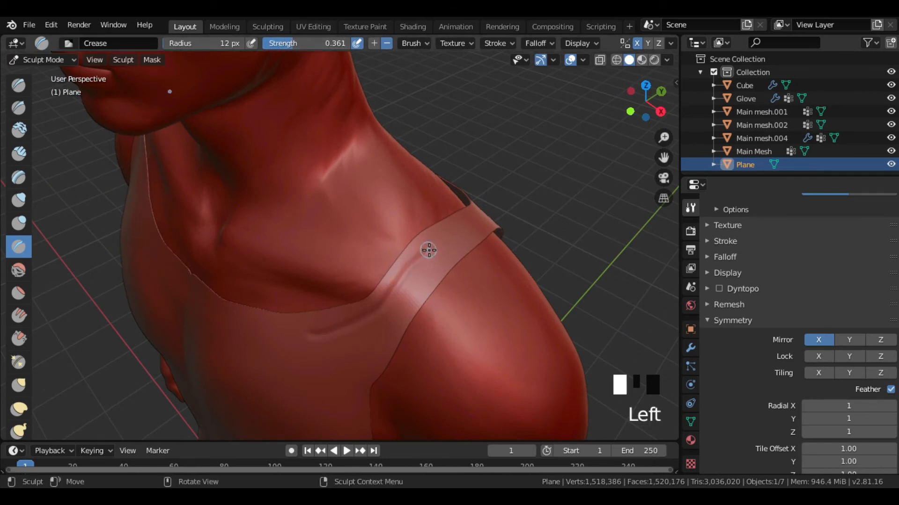
pyautogui.moveTo(429, 250); pyautogui.dragTo(345, 291, button='middle')
pyautogui.moveTo(410, 283); pyautogui.dragTo(324, 263, button='middle')
pyautogui.moveTo(358, 284)
pyautogui.mouseDown(button='middle')
pyautogui.moveTo(360, 331)
pyautogui.moveTo(409, 360)
pyautogui.mouseUp(button='middle')
pyautogui.moveTo(447, 264); pyautogui.dragTo(305, 333, button='middle')
pyautogui.moveTo(448, 317); pyautogui.dragTo(453, 317)
pyautogui.moveTo(450, 313); pyautogui.dragTo(297, 249, button='middle')
pyautogui.moveTo(269, 247); pyautogui.dragTo(328, 325)
pyautogui.moveTo(374, 346)
pyautogui.mouseDown(button='middle')
pyautogui.moveTo(428, 357)
pyautogui.moveTo(529, 337)
pyautogui.mouseUp(button='middle')
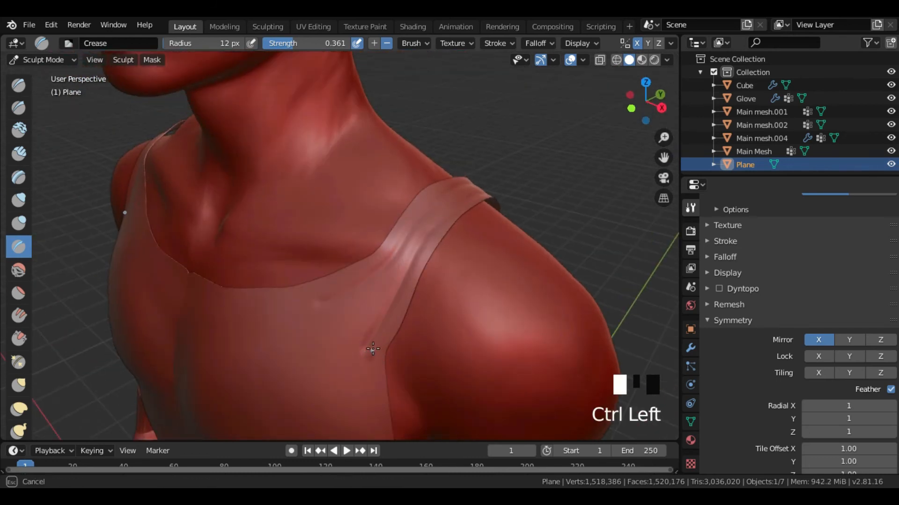
# - Rework the creases where the shoulder strap widens into the chest, undoing unwanted strokes
pyautogui.moveTo(415, 278); pyautogui.dragTo(351, 320, button='middle')
pyautogui.keyDown('ctrl'); pyautogui.moveTo(351, 321); pyautogui.dragTo(355, 320); pyautogui.keyUp('ctrl')
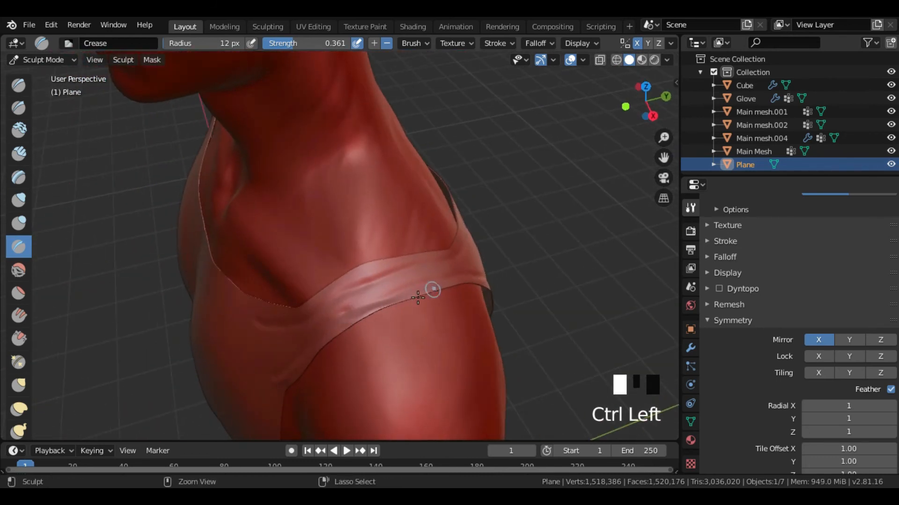
pyautogui.moveTo(452, 285); pyautogui.dragTo(364, 266, button='middle')
pyautogui.moveTo(357, 302); pyautogui.dragTo(500, 339, button='middle')
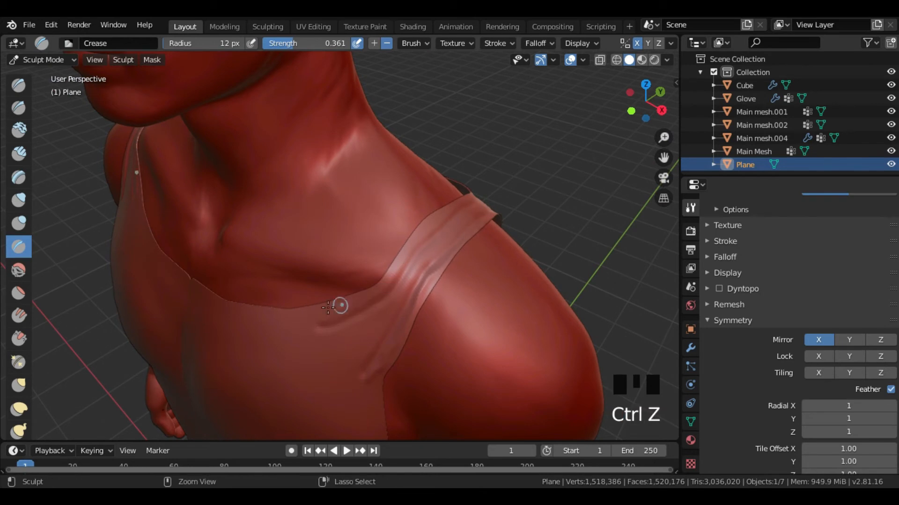
pyautogui.moveTo(450, 211); pyautogui.dragTo(331, 284, button='middle')
pyautogui.moveTo(399, 297); pyautogui.dragTo(338, 281, button='middle')
pyautogui.moveTo(413, 308); pyautogui.dragTo(391, 303, button='middle')
pyautogui.keyDown('ctrl'); pyautogui.click(391, 303); pyautogui.keyUp('ctrl')
# - Add fine creases along the top of the shoulder strap
pyautogui.moveTo(274, 247); pyautogui.dragTo(447, 267, button='middle')
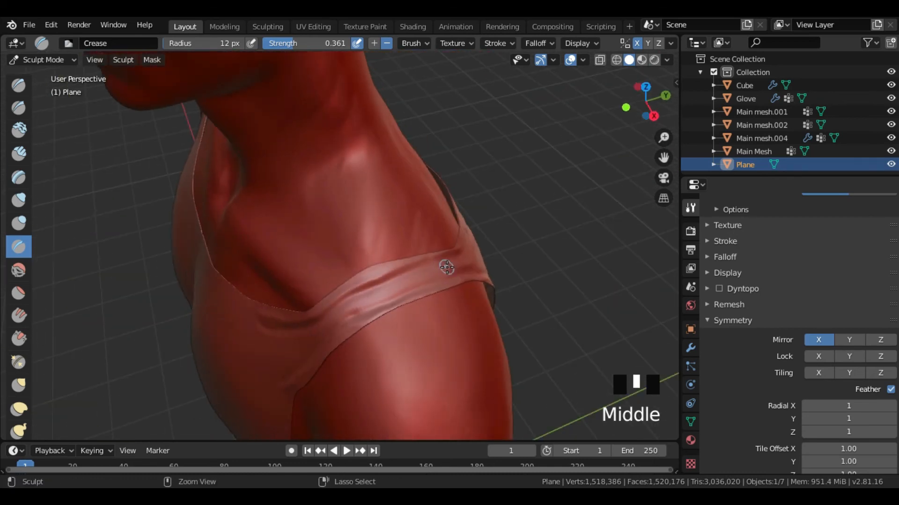
pyautogui.moveTo(364, 296); pyautogui.dragTo(402, 267, button='middle')
pyautogui.keyDown('ctrl'); pyautogui.click(402, 267); pyautogui.keyUp('ctrl')
pyautogui.moveTo(337, 315)
pyautogui.mouseDown(button='middle')
pyautogui.moveTo(439, 271)
pyautogui.moveTo(382, 275)
pyautogui.moveTo(370, 264)
pyautogui.mouseUp(button='middle')
# - Swell the fabric between the rib folds using the Inflate/Deflate brush with a 34 px radius and 0.500 strength
pyautogui.click(18, 200)
pyautogui.press('f')
pyautogui.click(344, 242)
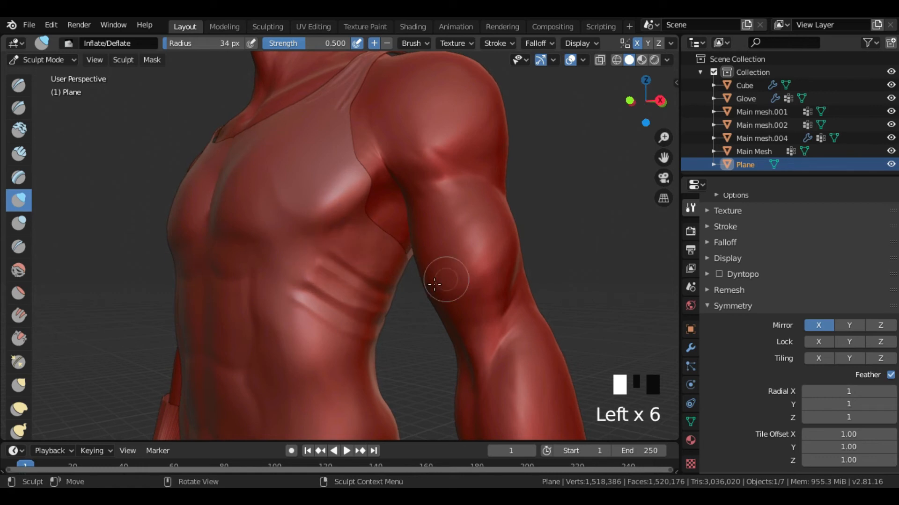
pyautogui.moveTo(434, 284); pyautogui.dragTo(370, 266, button='middle')
pyautogui.moveTo(370, 267); pyautogui.dragTo(307, 240, button='middle')
pyautogui.moveTo(307, 241); pyautogui.dragTo(244, 282)
pyautogui.moveTo(335, 225)
pyautogui.mouseDown(button='middle')
pyautogui.moveTo(357, 237)
pyautogui.moveTo(381, 218)
pyautogui.mouseUp(button='middle')
pyautogui.moveTo(322, 254); pyautogui.dragTo(242, 273)
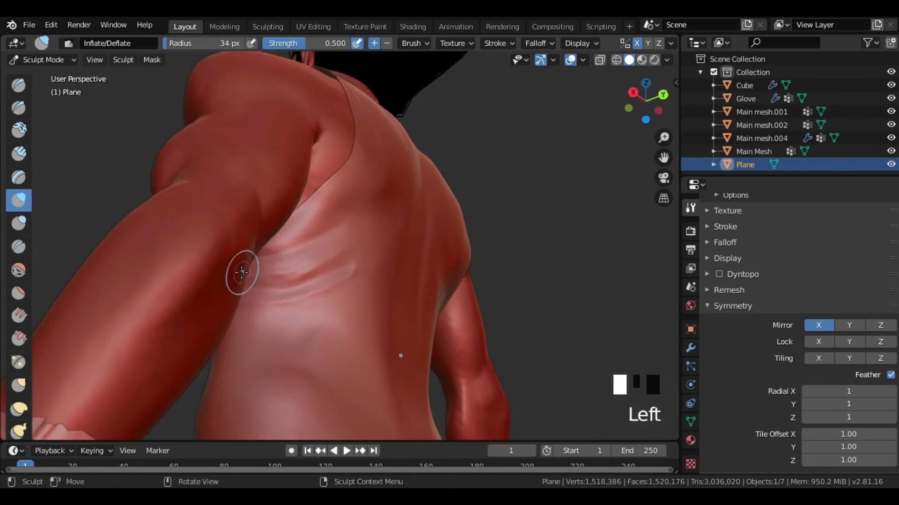
pyautogui.moveTo(241, 272); pyautogui.dragTo(412, 298, button='middle')
pyautogui.moveTo(355, 265)
pyautogui.mouseDown(button='middle')
pyautogui.moveTo(463, 318)
pyautogui.moveTo(473, 309)
pyautogui.moveTo(500, 314)
pyautogui.moveTo(444, 300)
pyautogui.mouseUp(button='middle')
# - Return to the Crease brush with an 11 px radius and 0.161 strength and try light strokes on the front of the thighs
pyautogui.scroll(-3, 467, 321)
pyautogui.scroll(2, 437, 297)
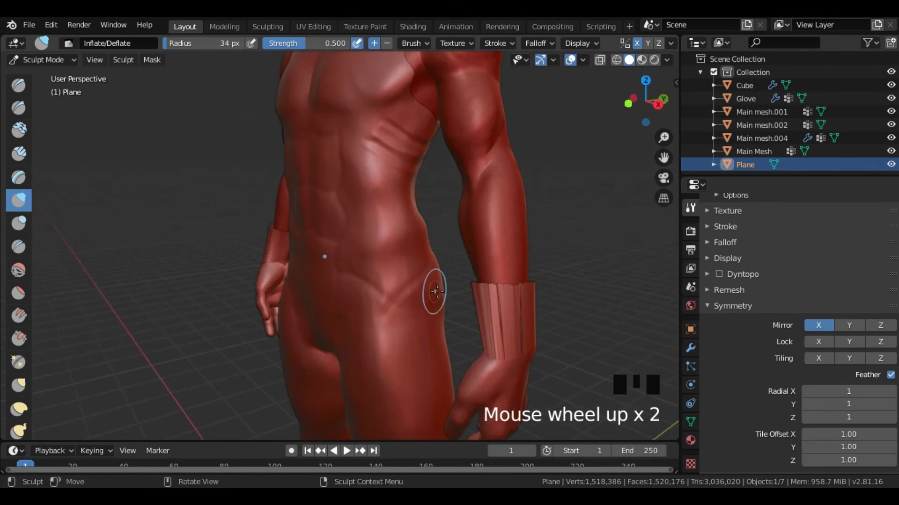
pyautogui.click(19, 246)
pyautogui.press('f')
pyautogui.keyDown('shift'); pyautogui.moveTo(387, 286); pyautogui.dragTo(479, 265, button='middle'); pyautogui.keyUp('shift')
pyautogui.scroll(-2, 349, 315)
pyautogui.scroll(3, 409, 253)
pyautogui.keyDown('shift'); pyautogui.moveTo(409, 253); pyautogui.dragTo(335, 62, button='middle'); pyautogui.keyUp('shift')
pyautogui.click(341, 63)
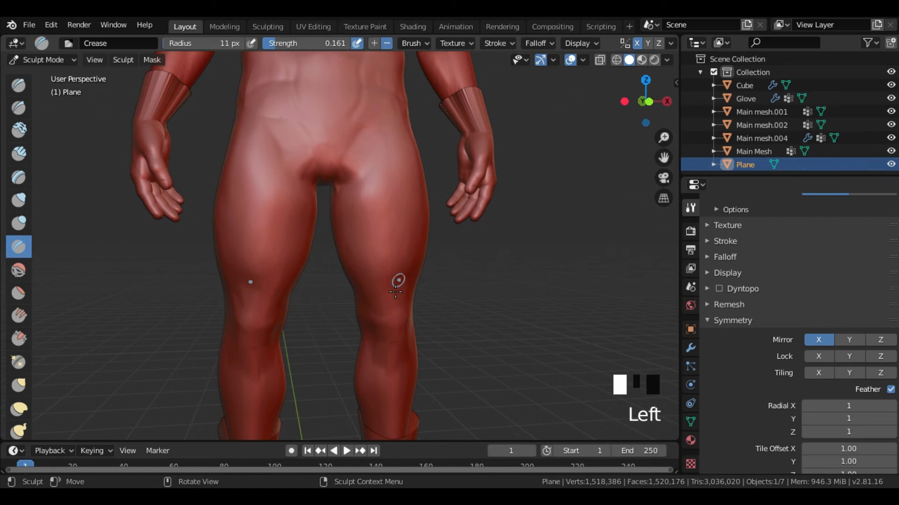
pyautogui.moveTo(372, 295); pyautogui.dragTo(390, 274)
pyautogui.moveTo(380, 187); pyautogui.dragTo(380, 189)
pyautogui.moveTo(380, 188); pyautogui.dragTo(395, 256, button='middle')
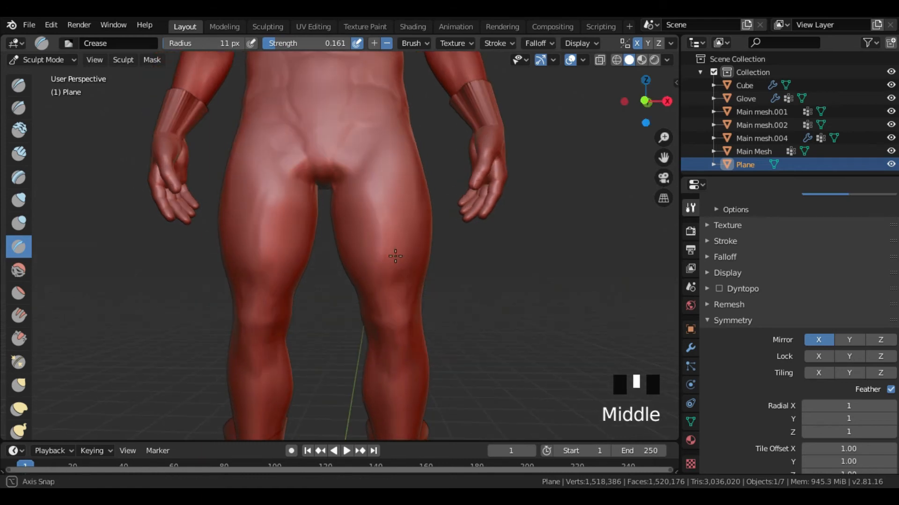
# - Set the Crease strength to 0.213 and carve muscle lines down the front thighs and above the knees
pyautogui.moveTo(388, 291); pyautogui.dragTo(381, 298)
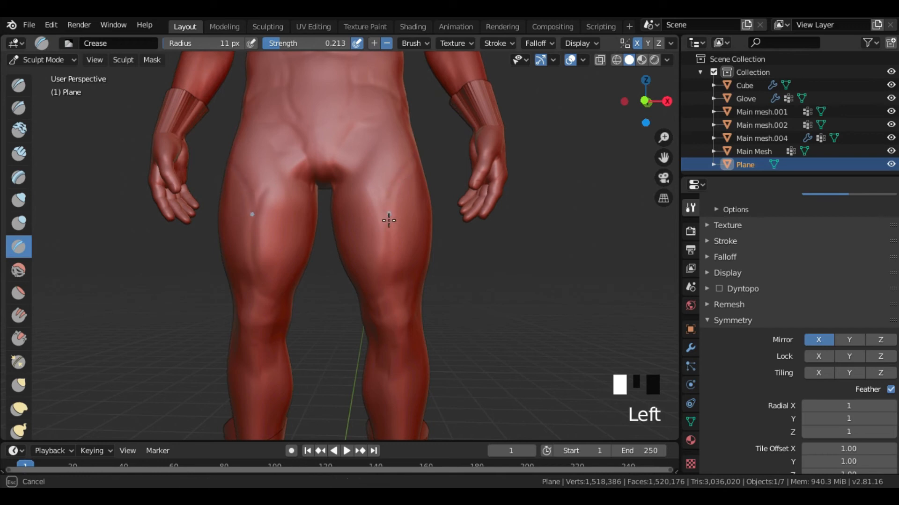
pyautogui.moveTo(395, 289); pyautogui.dragTo(421, 287)
pyautogui.moveTo(422, 289); pyautogui.dragTo(387, 299, button='middle')
pyautogui.moveTo(417, 289); pyautogui.dragTo(369, 279)
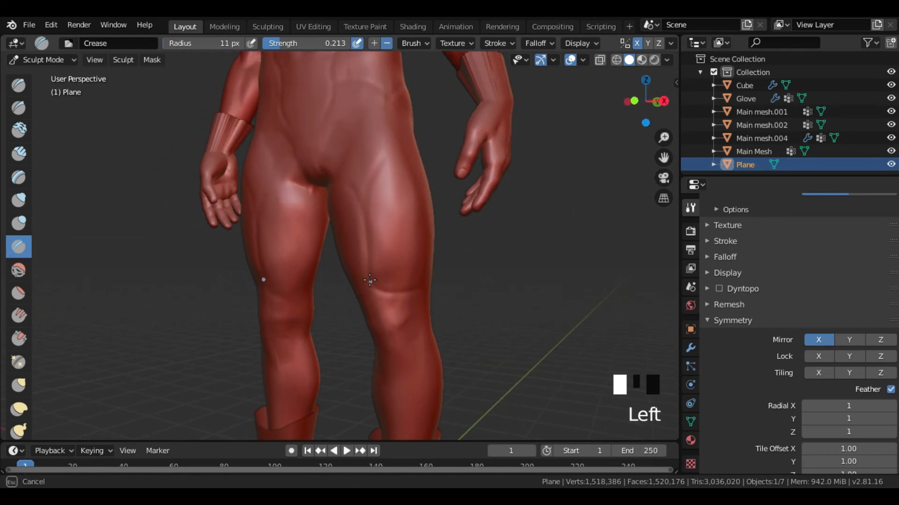
pyautogui.moveTo(399, 152); pyautogui.dragTo(391, 196, button='middle')
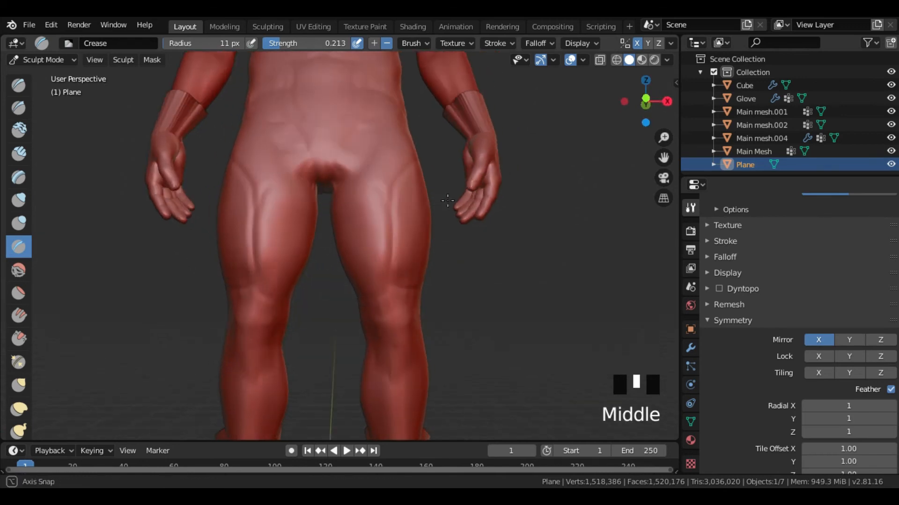
pyautogui.moveTo(389, 205); pyautogui.dragTo(388, 207)
pyautogui.moveTo(376, 178); pyautogui.dragTo(388, 196)
pyautogui.moveTo(381, 305); pyautogui.dragTo(384, 289)
# - Carve muscle lines into the back of the thighs and above the backs of the knees
pyautogui.moveTo(452, 293); pyautogui.dragTo(300, 291, button='middle')
pyautogui.moveTo(296, 291); pyautogui.dragTo(295, 291)
pyautogui.moveTo(342, 306); pyautogui.dragTo(309, 297, button='middle')
pyautogui.moveTo(325, 240); pyautogui.dragTo(324, 239)
pyautogui.moveTo(324, 177); pyautogui.dragTo(313, 169)
pyautogui.moveTo(330, 285); pyautogui.dragTo(306, 213, button='middle')
pyautogui.scroll(-3, 375, 267)
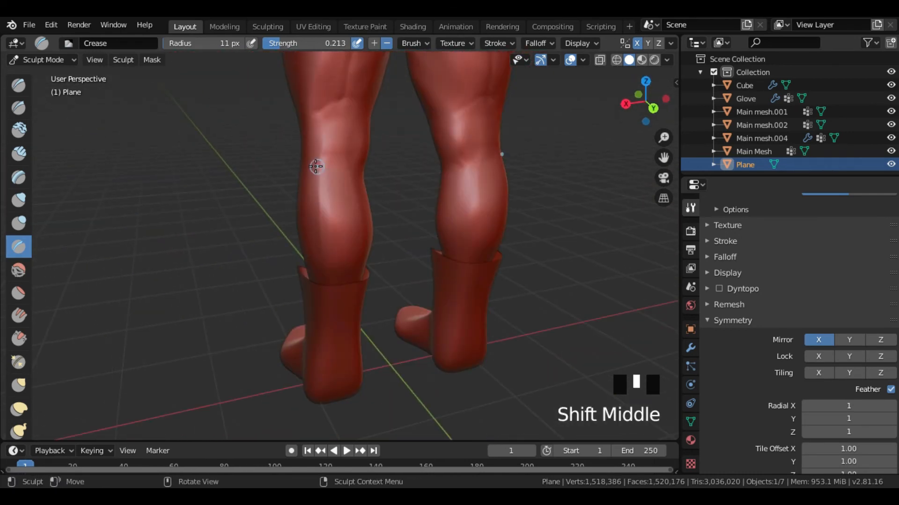
# - Carve crease lines into the garment over the backs of the knees and the calves
pyautogui.moveTo(316, 167); pyautogui.dragTo(342, 201)
pyautogui.moveTo(342, 275); pyautogui.dragTo(342, 275)
pyautogui.moveTo(315, 177); pyautogui.dragTo(349, 218)
pyautogui.moveTo(349, 269); pyautogui.dragTo(349, 275)
pyautogui.scroll(-4, 349, 272)
# - Carve creases into the front of the lower legs just below the knees
pyautogui.moveTo(323, 262)
pyautogui.mouseDown(button='middle')
pyautogui.moveTo(408, 262)
pyautogui.moveTo(486, 246)
pyautogui.mouseUp(button='middle')
pyautogui.scroll(4, 421, 182)
pyautogui.moveTo(385, 140); pyautogui.dragTo(373, 162)
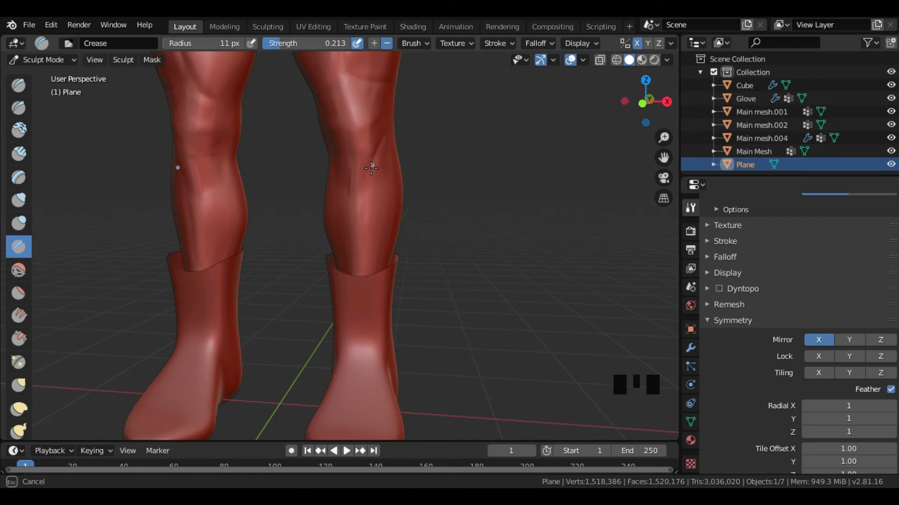
pyautogui.scroll(-4, 357, 275)
pyautogui.moveTo(357, 275); pyautogui.dragTo(372, 234, button='middle')
pyautogui.scroll(3, 401, 236)
pyautogui.scroll(2, 365, 187)
pyautogui.keyDown('shift'); pyautogui.moveTo(363, 171); pyautogui.dragTo(387, 230, button='middle'); pyautogui.keyUp('shift')
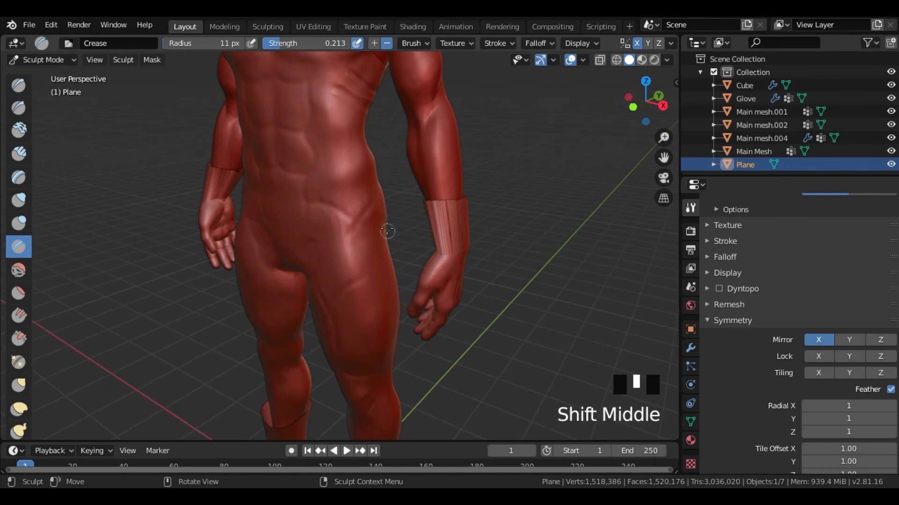
# - Set the Crease strength to 0.265 and carve a waistline around the hips and across the lower back
pyautogui.moveTo(328, 44); pyautogui.dragTo(332, 45)
pyautogui.moveTo(364, 240); pyautogui.dragTo(374, 217, button='middle')
pyautogui.moveTo(379, 194); pyautogui.dragTo(327, 210)
pyautogui.moveTo(328, 210); pyautogui.dragTo(384, 204, button='middle')
pyautogui.moveTo(384, 205); pyautogui.dragTo(314, 219)
pyautogui.moveTo(313, 219); pyautogui.dragTo(270, 207, button='middle')
pyautogui.click(295, 220)
pyautogui.moveTo(270, 207); pyautogui.dragTo(311, 195)
pyautogui.moveTo(310, 194); pyautogui.dragTo(295, 195, button='middle')
pyautogui.moveTo(295, 194); pyautogui.dragTo(347, 194)
pyautogui.scroll(-2, 414, 165)
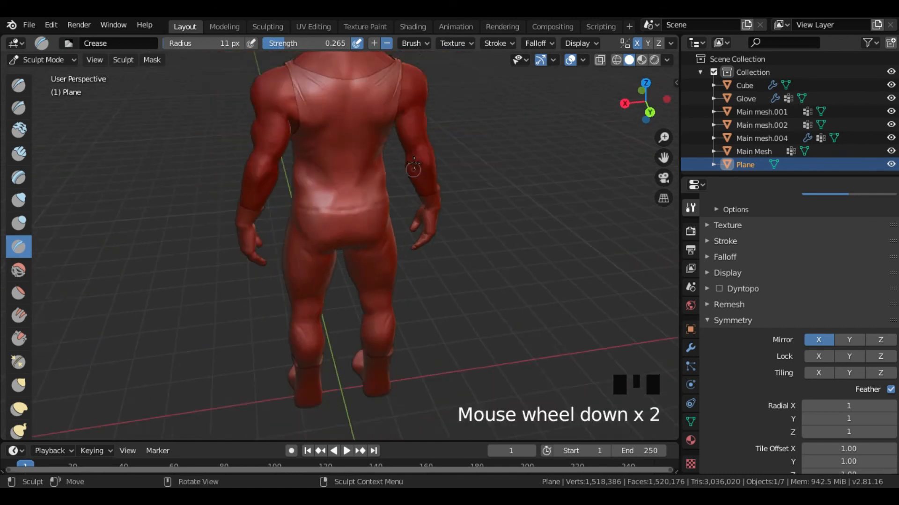
# - Carve the waistline across the front of the lower abdomen from hip to hip
pyautogui.moveTo(413, 165); pyautogui.dragTo(407, 220, button='middle')
pyautogui.scroll(2, 408, 220)
pyautogui.moveTo(397, 264); pyautogui.dragTo(391, 260)
pyautogui.moveTo(331, 261); pyautogui.dragTo(379, 253, button='middle')
pyautogui.moveTo(378, 254); pyautogui.dragTo(350, 253)
pyautogui.moveTo(350, 254); pyautogui.dragTo(425, 256, button='middle')
pyautogui.moveTo(425, 255); pyautogui.dragTo(417, 259)
pyautogui.moveTo(380, 276); pyautogui.dragTo(343, 310, button='middle')
pyautogui.moveTo(412, 335); pyautogui.dragTo(343, 333, button='middle')
pyautogui.moveTo(380, 302); pyautogui.dragTo(332, 360, button='middle')
pyautogui.scroll(3, 281, 351)
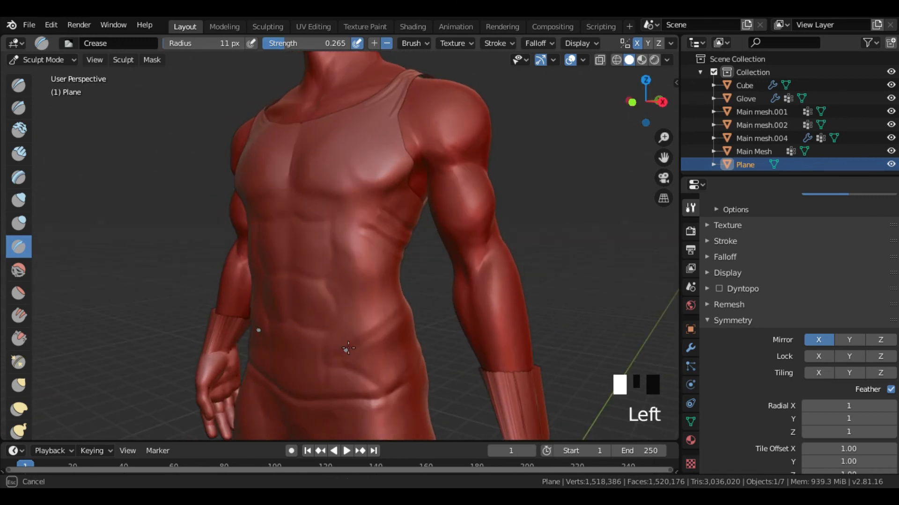
# - Carve diagonal fabric folds above the waistline, from the lower abdomen up to the side of the waist
pyautogui.moveTo(408, 313); pyautogui.dragTo(254, 317, button='middle')
pyautogui.moveTo(390, 275); pyautogui.dragTo(317, 321)
pyautogui.moveTo(317, 321); pyautogui.dragTo(431, 290, button='middle')
pyautogui.moveTo(394, 286); pyautogui.dragTo(377, 292)
pyautogui.moveTo(377, 292); pyautogui.dragTo(281, 311, button='middle')
pyautogui.moveTo(281, 311); pyautogui.dragTo(350, 287)
pyautogui.moveTo(383, 253); pyautogui.dragTo(352, 259, button='middle')
pyautogui.moveTo(331, 298)
pyautogui.mouseDown(button='middle')
pyautogui.moveTo(374, 281)
pyautogui.moveTo(351, 271)
pyautogui.moveTo(529, 287)
pyautogui.moveTo(338, 286)
pyautogui.mouseUp(button='middle')
pyautogui.keyDown('ctrl'); pyautogui.moveTo(311, 269); pyautogui.dragTo(319, 262); pyautogui.keyUp('ctrl')
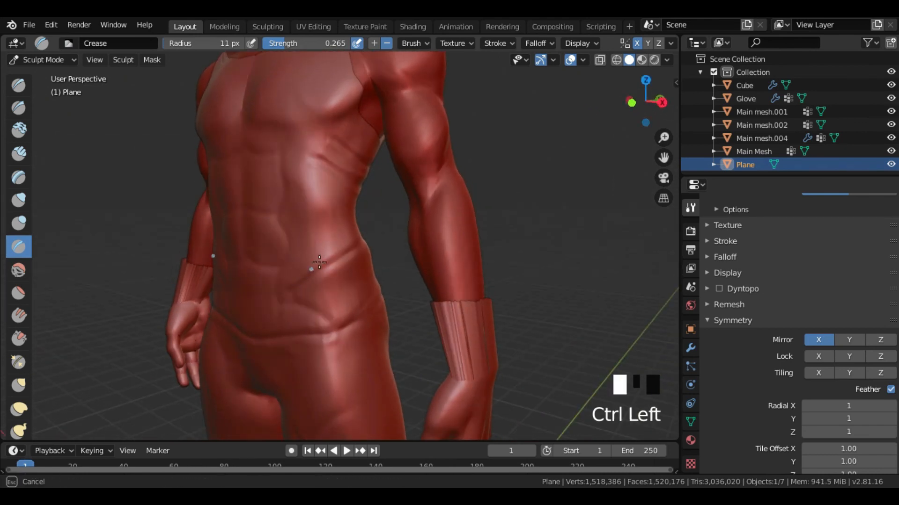
# - Continue the waist folds around the garment's side and onto the lower back
pyautogui.moveTo(358, 243); pyautogui.dragTo(203, 261, button='middle')
pyautogui.moveTo(327, 248)
pyautogui.keyDown('ctrl'); pyautogui.mouseDown()
pyautogui.moveTo(290, 238)
pyautogui.moveTo(343, 234)
pyautogui.moveTo(319, 234)
pyautogui.mouseUp(); pyautogui.keyUp('ctrl')
pyautogui.keyDown('ctrl'); pyautogui.moveTo(339, 231); pyautogui.dragTo(316, 233); pyautogui.keyUp('ctrl')
pyautogui.keyDown('ctrl'); pyautogui.moveTo(315, 234); pyautogui.dragTo(283, 239); pyautogui.keyUp('ctrl')
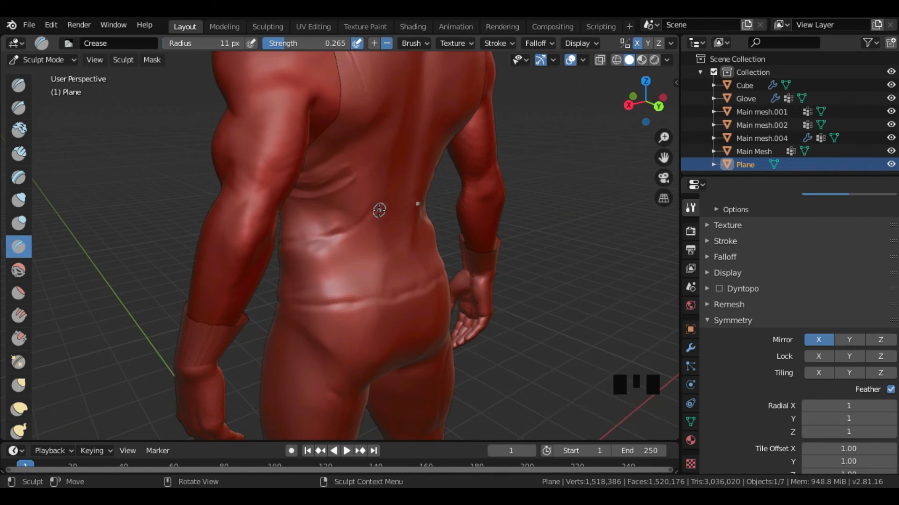
pyautogui.moveTo(379, 210); pyautogui.dragTo(381, 199, button='middle')
pyautogui.keyDown('ctrl'); pyautogui.moveTo(381, 198); pyautogui.dragTo(335, 220); pyautogui.keyUp('ctrl')
pyautogui.moveTo(338, 221); pyautogui.dragTo(381, 241, button='middle')
pyautogui.keyDown('ctrl'); pyautogui.moveTo(330, 232); pyautogui.dragTo(305, 234); pyautogui.keyUp('ctrl')
pyautogui.moveTo(304, 234)
pyautogui.mouseDown(button='middle')
pyautogui.moveTo(409, 233)
pyautogui.moveTo(421, 242)
pyautogui.mouseUp(button='middle')
# - Add further creases around the waist between the rib folds and the waistline
pyautogui.keyDown('ctrl'); pyautogui.moveTo(306, 285); pyautogui.dragTo(343, 262); pyautogui.keyUp('ctrl')
pyautogui.moveTo(344, 262)
pyautogui.mouseDown(button='middle')
pyautogui.moveTo(255, 263)
pyautogui.moveTo(287, 253)
pyautogui.mouseUp(button='middle')
pyautogui.keyDown('ctrl'); pyautogui.moveTo(286, 253); pyautogui.dragTo(344, 223); pyautogui.keyUp('ctrl')
pyautogui.moveTo(344, 224); pyautogui.dragTo(327, 238, button='middle')
pyautogui.keyDown('ctrl'); pyautogui.moveTo(323, 239); pyautogui.dragTo(380, 212); pyautogui.keyUp('ctrl')
pyautogui.moveTo(380, 212)
pyautogui.mouseDown(button='middle')
pyautogui.moveTo(306, 232)
pyautogui.moveTo(375, 231)
pyautogui.mouseUp(button='middle')
pyautogui.moveTo(375, 231)
pyautogui.keyDown('shift'); pyautogui.mouseDown()
pyautogui.moveTo(358, 222)
pyautogui.moveTo(351, 229)
pyautogui.mouseUp(); pyautogui.keyUp('shift')
pyautogui.moveTo(416, 234)
pyautogui.mouseDown(button='middle')
pyautogui.moveTo(363, 239)
pyautogui.moveTo(403, 233)
pyautogui.moveTo(403, 217)
pyautogui.mouseUp(button='middle')
# - Enlarge the Crease brush radius to 22 px and detail the fabric folds on the garment's torso
pyautogui.scroll(2, 373, 233)
pyautogui.moveTo(347, 182)
pyautogui.keyDown('shift'); pyautogui.mouseDown()
pyautogui.moveTo(341, 152)
pyautogui.moveTo(357, 151)
pyautogui.mouseUp(); pyautogui.keyUp('shift')
pyautogui.scroll(2, 417, 217)
pyautogui.moveTo(357, 151)
pyautogui.mouseDown(button='middle')
pyautogui.moveTo(417, 216)
pyautogui.moveTo(344, 191)
pyautogui.mouseUp(button='middle')
pyautogui.keyDown('shift'); pyautogui.moveTo(349, 173); pyautogui.dragTo(274, 223); pyautogui.keyUp('shift')
pyautogui.keyDown('shift'); pyautogui.moveTo(280, 216); pyautogui.dragTo(274, 229); pyautogui.keyUp('shift')
pyautogui.moveTo(273, 235); pyautogui.dragTo(345, 177, button='middle')
pyautogui.keyDown('shift'); pyautogui.moveTo(345, 176); pyautogui.dragTo(327, 187); pyautogui.keyUp('shift')
pyautogui.moveTo(327, 187); pyautogui.dragTo(228, 200, button='middle')
pyautogui.keyDown('shift'); pyautogui.moveTo(393, 154); pyautogui.dragTo(344, 167); pyautogui.keyUp('shift')
pyautogui.moveTo(374, 160)
pyautogui.keyDown('shift'); pyautogui.mouseDown()
pyautogui.moveTo(316, 172)
pyautogui.moveTo(415, 156)
pyautogui.mouseUp(); pyautogui.keyUp('shift')
pyautogui.moveTo(415, 157)
pyautogui.mouseDown(button='middle')
pyautogui.moveTo(347, 175)
pyautogui.moveTo(351, 210)
pyautogui.mouseUp(button='middle')
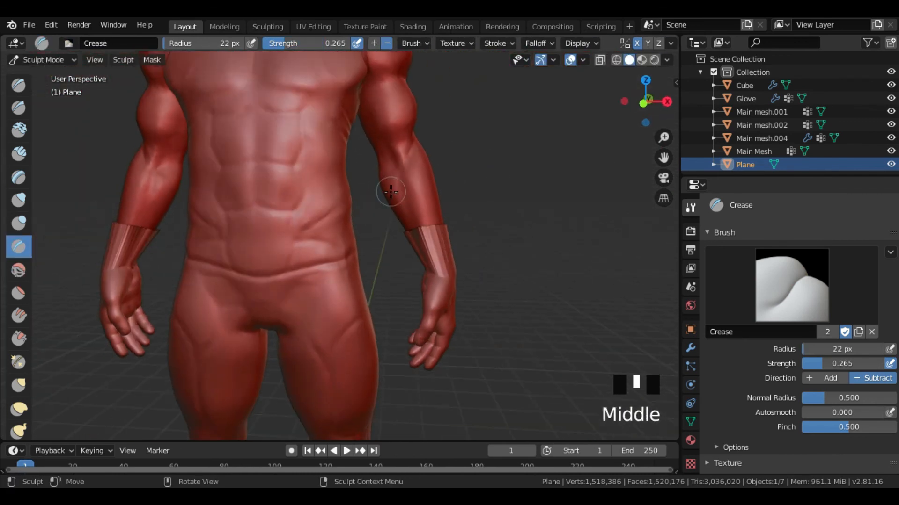
# - Check the sculpted garment from the front and switch from Sculpt Mode to Object Mode
pyautogui.scroll(5, 337, 208)
pyautogui.keyDown('shift'); pyautogui.moveTo(324, 206); pyautogui.dragTo(257, 200); pyautogui.keyUp('shift')
pyautogui.scroll(-5, 331, 206)
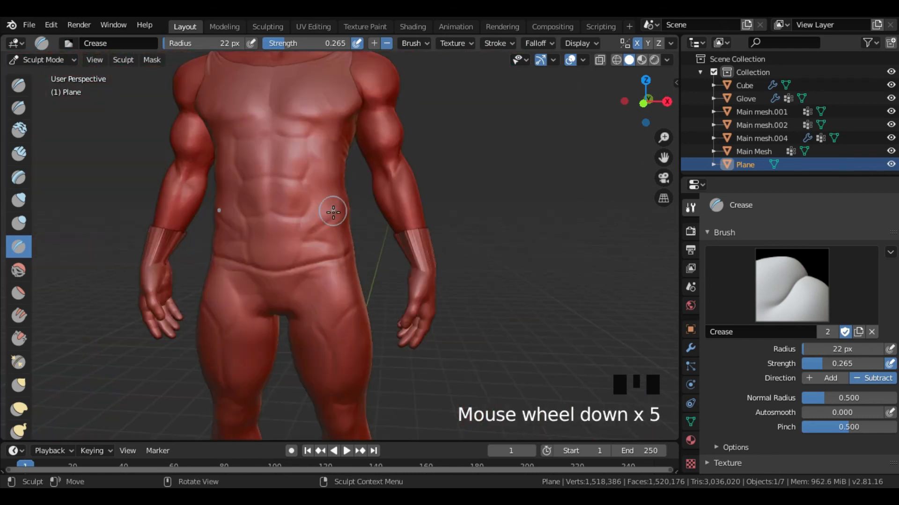
pyautogui.scroll(-2, 329, 183)
pyautogui.moveTo(329, 182); pyautogui.dragTo(182, 137, button='middle')
pyautogui.click(44, 59)
pyautogui.click(40, 76)
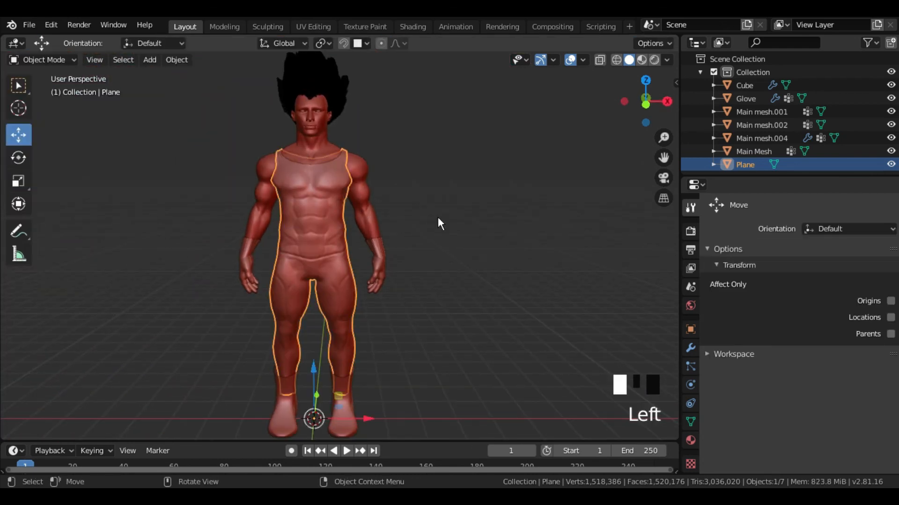
# - Switch the solid viewport shading from the red MatCap to Studio lighting
pyautogui.moveTo(438, 219)
pyautogui.keyDown('shift'); pyautogui.mouseDown(button='middle')
pyautogui.moveTo(452, 222)
pyautogui.moveTo(439, 208)
pyautogui.moveTo(452, 194)
pyautogui.moveTo(434, 197)
pyautogui.mouseUp(button='middle'); pyautogui.keyUp('shift')
pyautogui.click(443, 222)
pyautogui.click(666, 60)
pyautogui.click(607, 124)
pyautogui.scroll(-2, 443, 196)
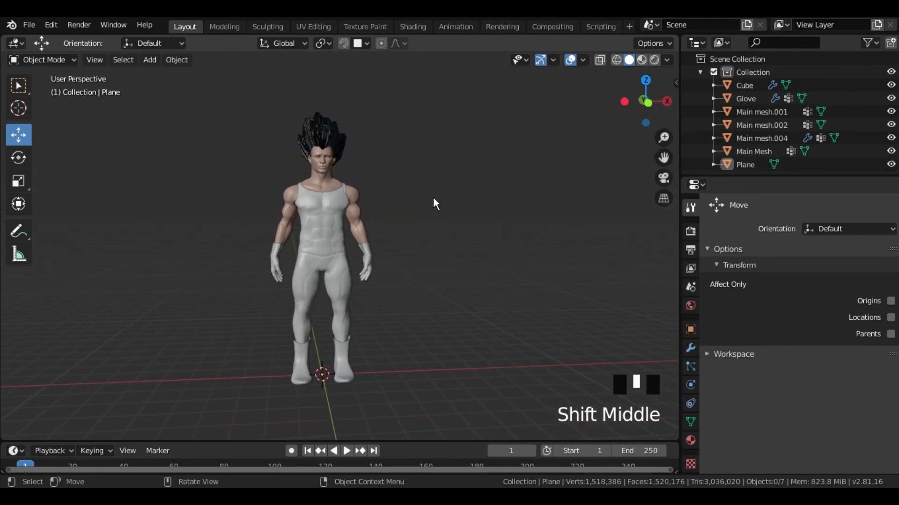
pyautogui.scroll(1, 431, 199)
# - Select the full-body garment and give it a new material
pyautogui.click(332, 208)
pyautogui.click(691, 440)
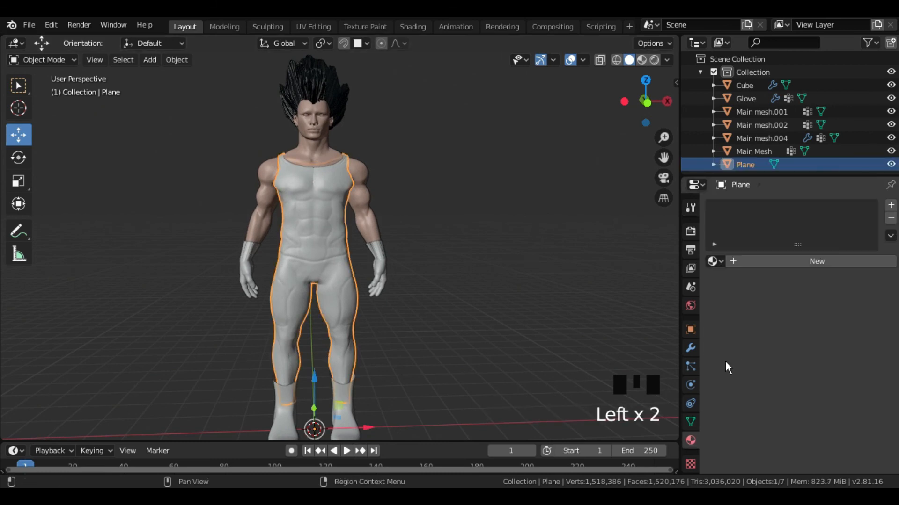
pyautogui.click(783, 260)
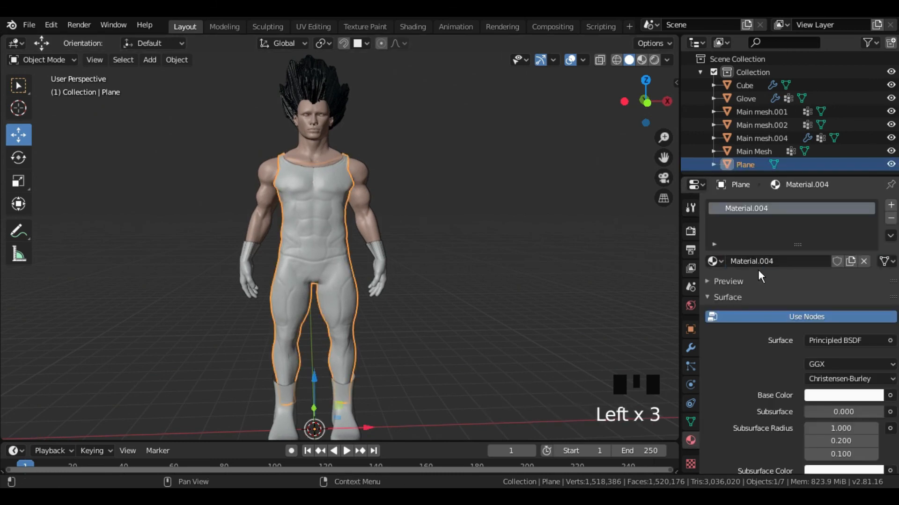
pyautogui.scroll(-3, 812, 319)
pyautogui.scroll(-20, 766, 327)
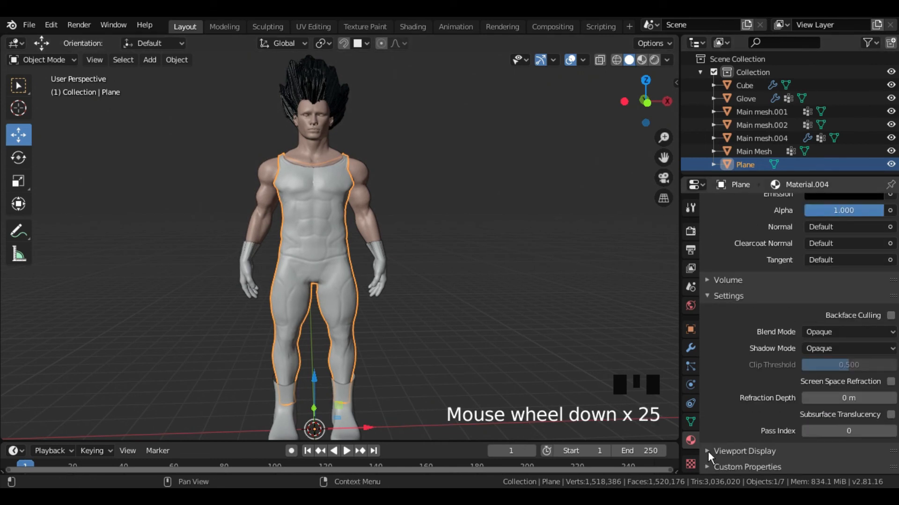
# - Set the garment material's Viewport Display color to a dark blue
pyautogui.click(708, 452)
pyautogui.scroll(-3, 801, 376)
pyautogui.click(810, 417)
pyautogui.click(838, 252)
pyautogui.moveTo(838, 252); pyautogui.dragTo(844, 250)
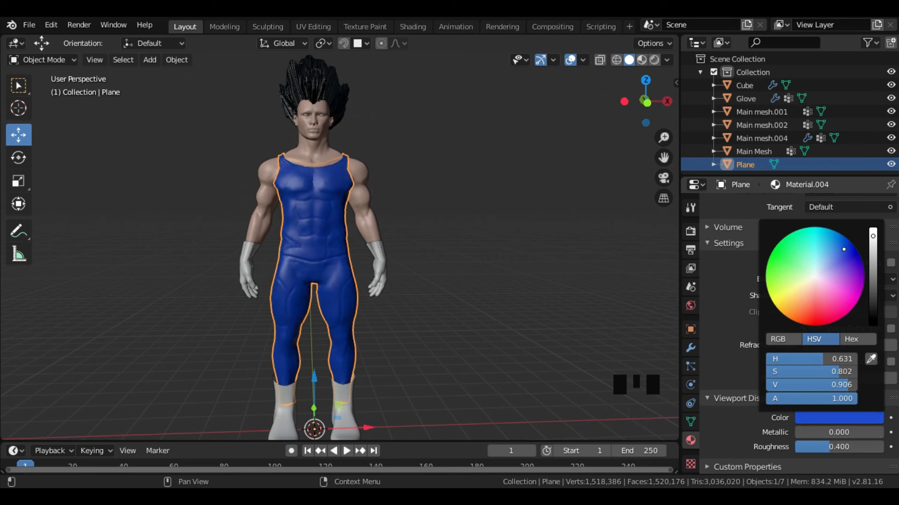
pyautogui.click(873, 271)
pyautogui.moveTo(538, 276); pyautogui.dragTo(526, 254, button='middle')
# - Unlink the gloves' first-slot material and create a new one there with a white Viewport Display color
pyautogui.click(412, 237)
pyautogui.scroll(5, 740, 257)
pyautogui.scroll(18, 764, 270)
pyautogui.click(851, 287)
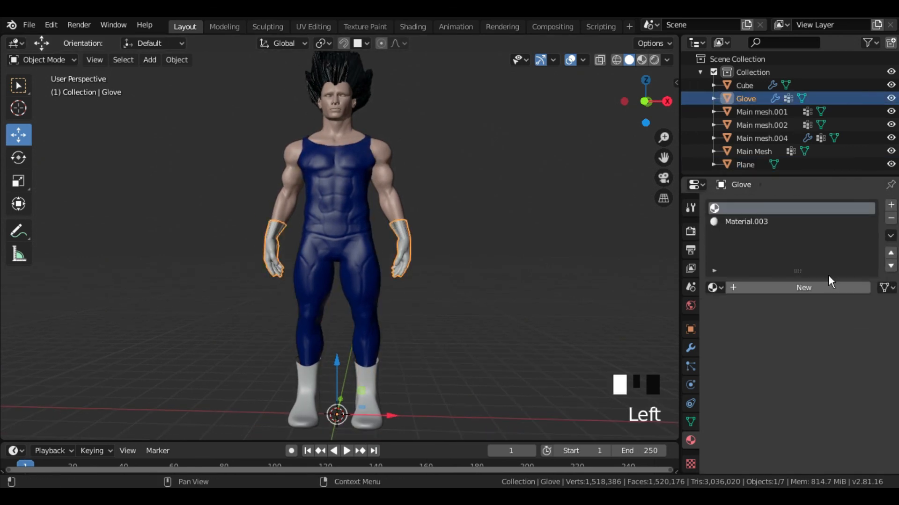
pyautogui.click(754, 285)
pyautogui.scroll(-20, 781, 358)
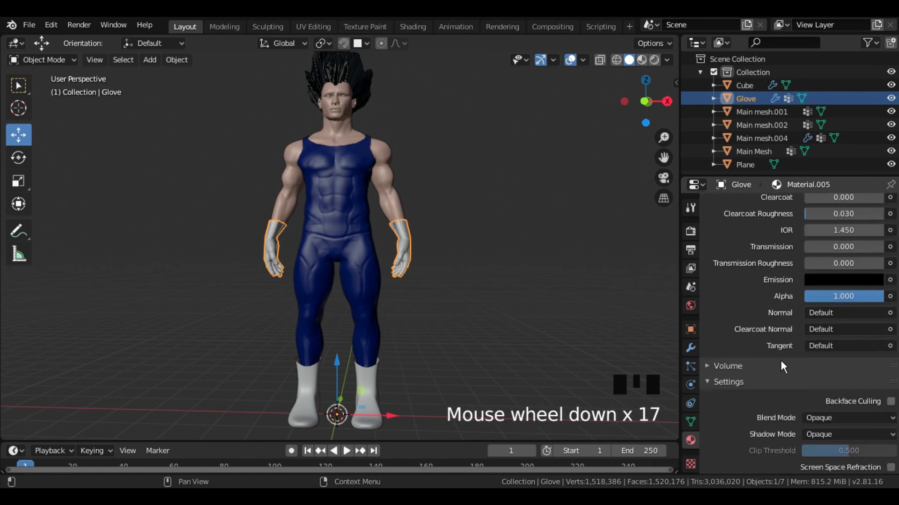
pyautogui.scroll(-9, 791, 384)
pyautogui.click(808, 418)
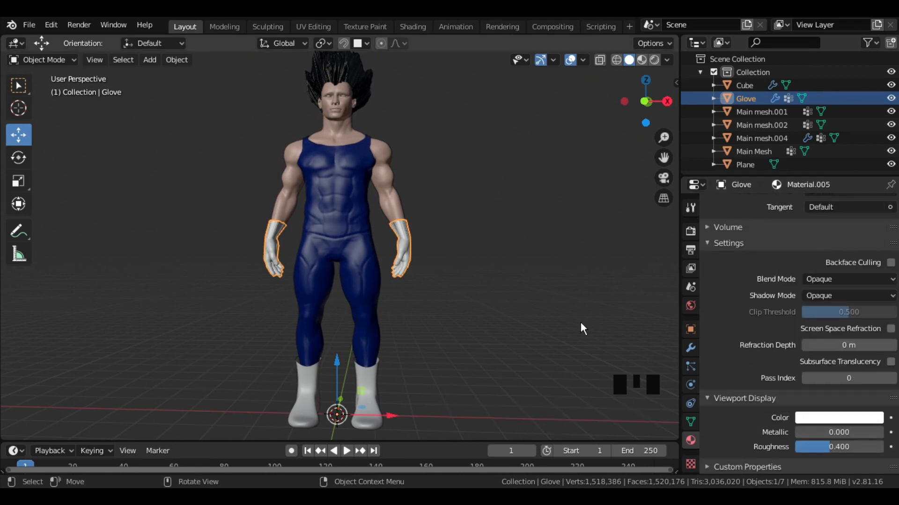
pyautogui.scroll(20, 829, 267)
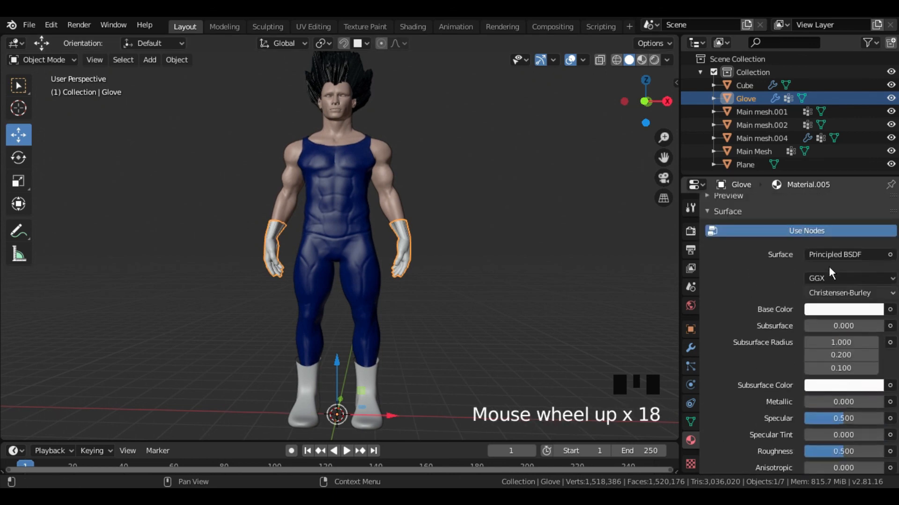
# - Assign the existing Material.005 to the shoes and deselect them
pyautogui.click(375, 380)
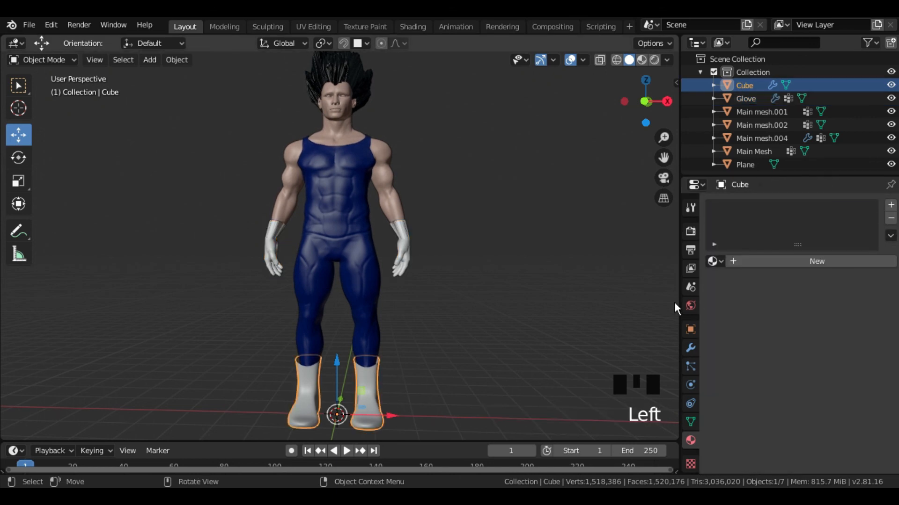
pyautogui.click(715, 262)
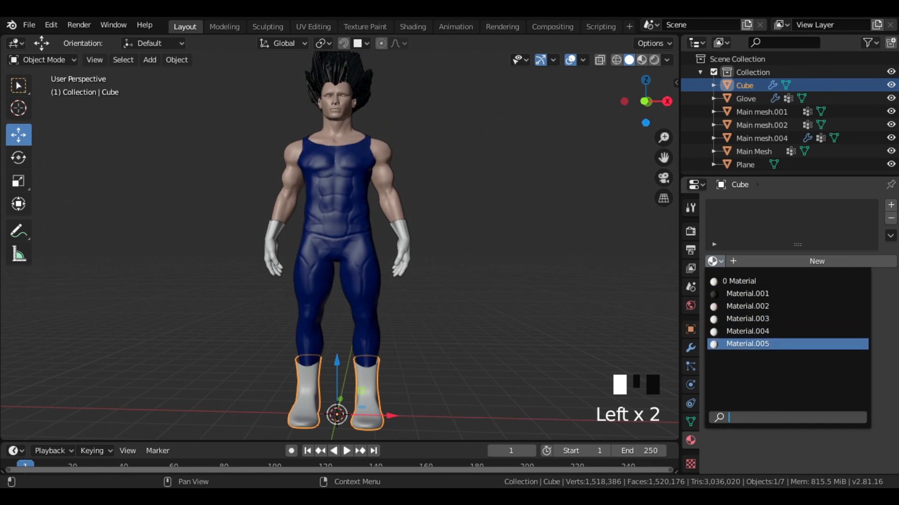
pyautogui.click(749, 344)
pyautogui.click(515, 257)
# - Show the shoes in wireframe and circle-select the geometry of the toe tip in Edit Mode
pyautogui.scroll(-2, 508, 245)
pyautogui.moveTo(508, 245)
pyautogui.mouseDown(button='middle')
pyautogui.moveTo(515, 266)
pyautogui.moveTo(496, 271)
pyautogui.moveTo(309, 251)
pyautogui.moveTo(208, 257)
pyautogui.moveTo(252, 265)
pyautogui.moveTo(176, 250)
pyautogui.moveTo(542, 251)
pyautogui.moveTo(497, 261)
pyautogui.moveTo(517, 310)
pyautogui.moveTo(526, 305)
pyautogui.moveTo(464, 276)
pyautogui.mouseUp(button='middle')
pyautogui.scroll(2, 505, 263)
pyautogui.scroll(4, 492, 287)
pyautogui.click(616, 60)
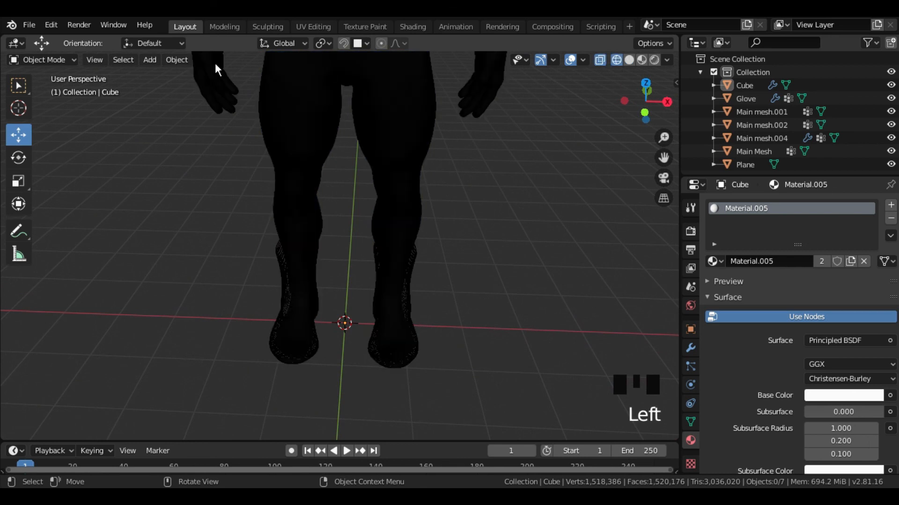
pyautogui.click(49, 60)
pyautogui.click(45, 88)
pyautogui.keyDown('shift'); pyautogui.moveTo(468, 240); pyautogui.dragTo(413, 364, button='middle'); pyautogui.keyUp('shift')
pyautogui.scroll(2, 413, 248)
pyautogui.moveTo(413, 249); pyautogui.dragTo(403, 269, button='middle')
pyautogui.press('c')
pyautogui.moveTo(381, 273)
pyautogui.mouseDown()
pyautogui.moveTo(239, 271)
pyautogui.moveTo(300, 295)
pyautogui.moveTo(386, 270)
pyautogui.moveTo(253, 301)
pyautogui.mouseUp()
pyautogui.press('Escape')
# - Separate the selected toe tip into its own object, return to solid shading and Object Mode, and select the new piece
pyautogui.moveTo(440, 309); pyautogui.dragTo(425, 295, button='middle')
pyautogui.press('p')
pyautogui.click(427, 295)
pyautogui.click(628, 59)
pyautogui.click(42, 59)
pyautogui.click(41, 74)
pyautogui.click(291, 315)
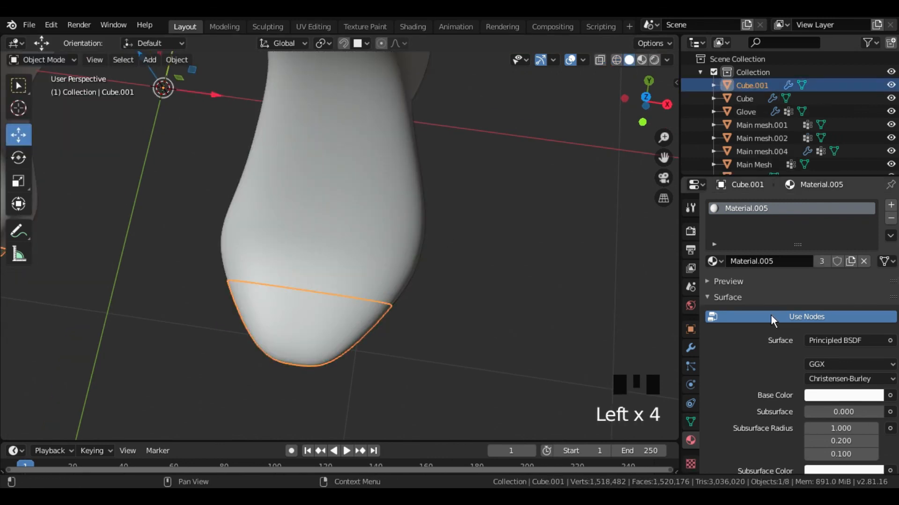
# - Replace the toe tip's material with a new one and set its Viewport Display color to a light orange
pyautogui.click(863, 261)
pyautogui.click(861, 262)
pyautogui.scroll(-20, 754, 393)
pyautogui.click(805, 418)
pyautogui.click(797, 292)
pyautogui.click(872, 279)
pyautogui.moveTo(873, 265); pyautogui.dragTo(873, 235)
pyautogui.moveTo(794, 293); pyautogui.dragTo(797, 302)
# - Select the shoes together with the toe caps and join them into one object
pyautogui.moveTo(508, 286); pyautogui.dragTo(505, 248, button='middle')
pyautogui.scroll(-5, 496, 262)
pyautogui.click(365, 323)
pyautogui.click(421, 327)
pyautogui.moveTo(419, 328); pyautogui.dragTo(374, 303, button='middle')
pyautogui.click(375, 303)
pyautogui.keyDown('shift'); pyautogui.click(383, 342); pyautogui.keyUp('shift')
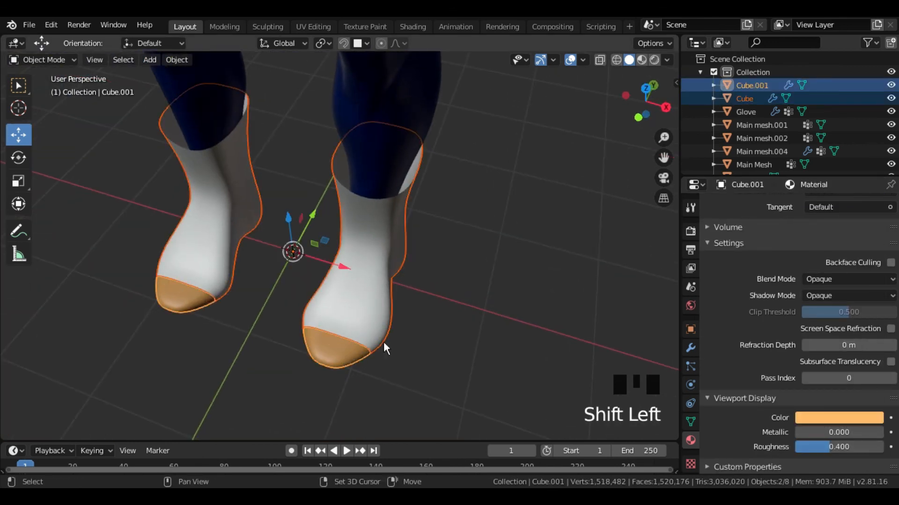
pyautogui.hotkey('ctrl', 'j')
pyautogui.scroll(-2, 461, 313)
pyautogui.moveTo(460, 313); pyautogui.dragTo(488, 271, button='middle')
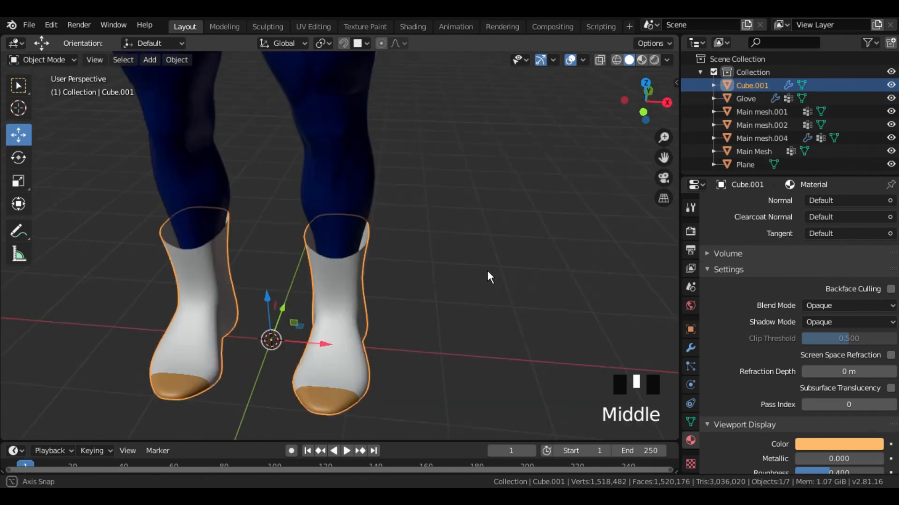
# - Deselect everything, enlarge the 3D viewport and examine the colored character from all sides
pyautogui.scroll(-9, 467, 264)
pyautogui.scroll(2, 423, 225)
pyautogui.moveTo(422, 238); pyautogui.dragTo(447, 207, button='middle')
pyautogui.click(431, 206)
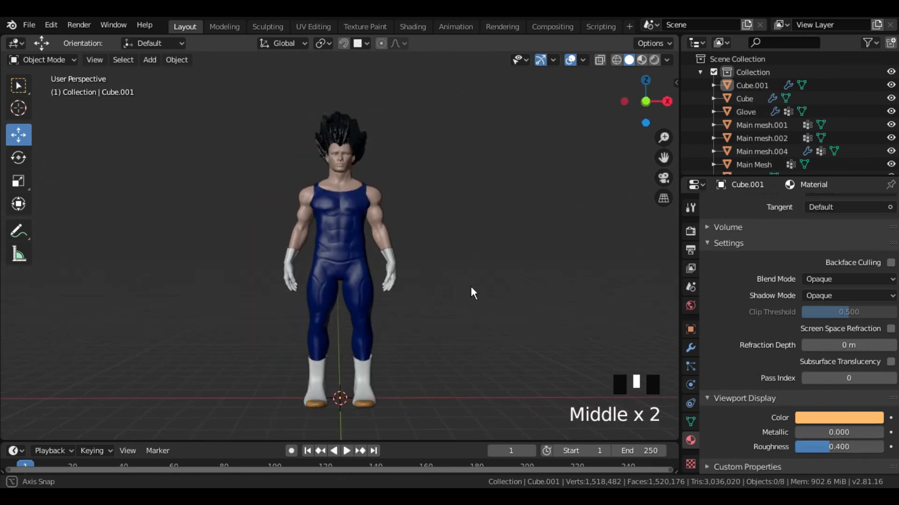
pyautogui.moveTo(471, 285); pyautogui.dragTo(85, 302, button='middle')
pyautogui.moveTo(237, 350); pyautogui.dragTo(541, 288, button='middle')
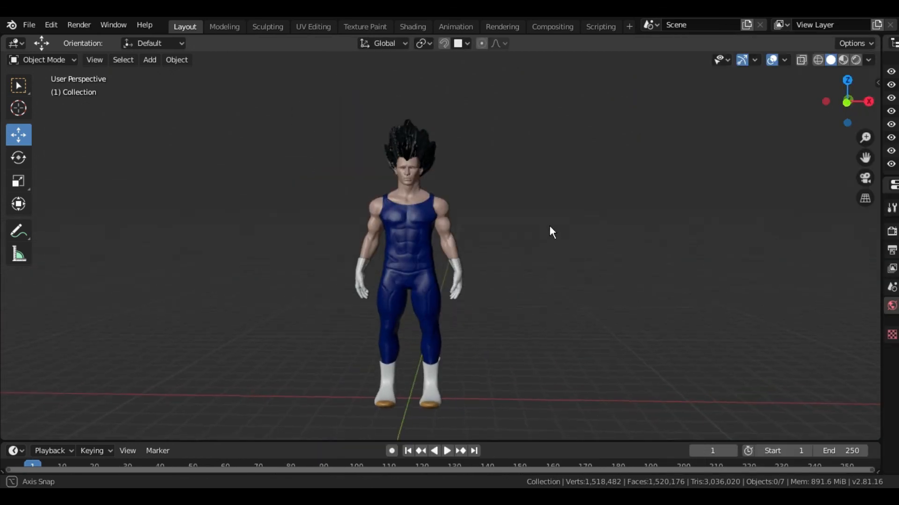
pyautogui.moveTo(550, 230); pyautogui.dragTo(870, 216, button='middle')
pyautogui.scroll(2, 832, 234)
pyautogui.scroll(1, 831, 230)
pyautogui.moveTo(817, 219); pyautogui.dragTo(223, 217, button='middle')
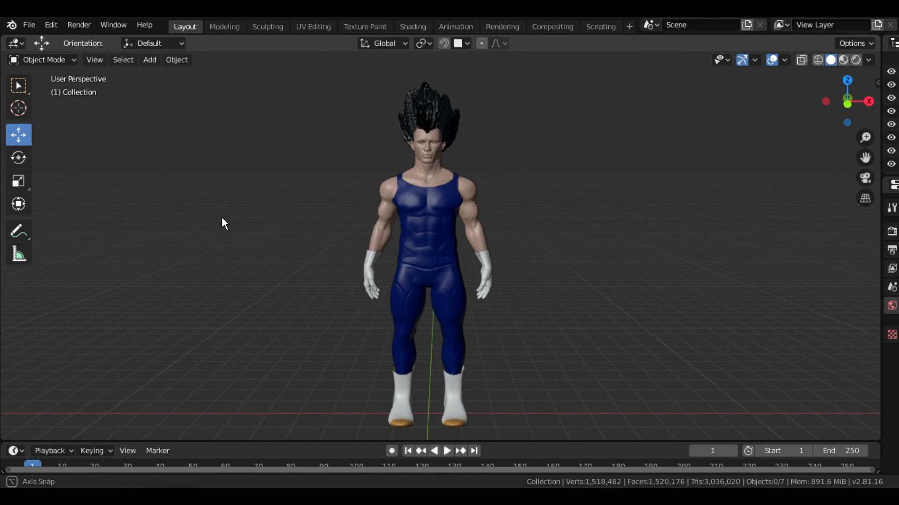